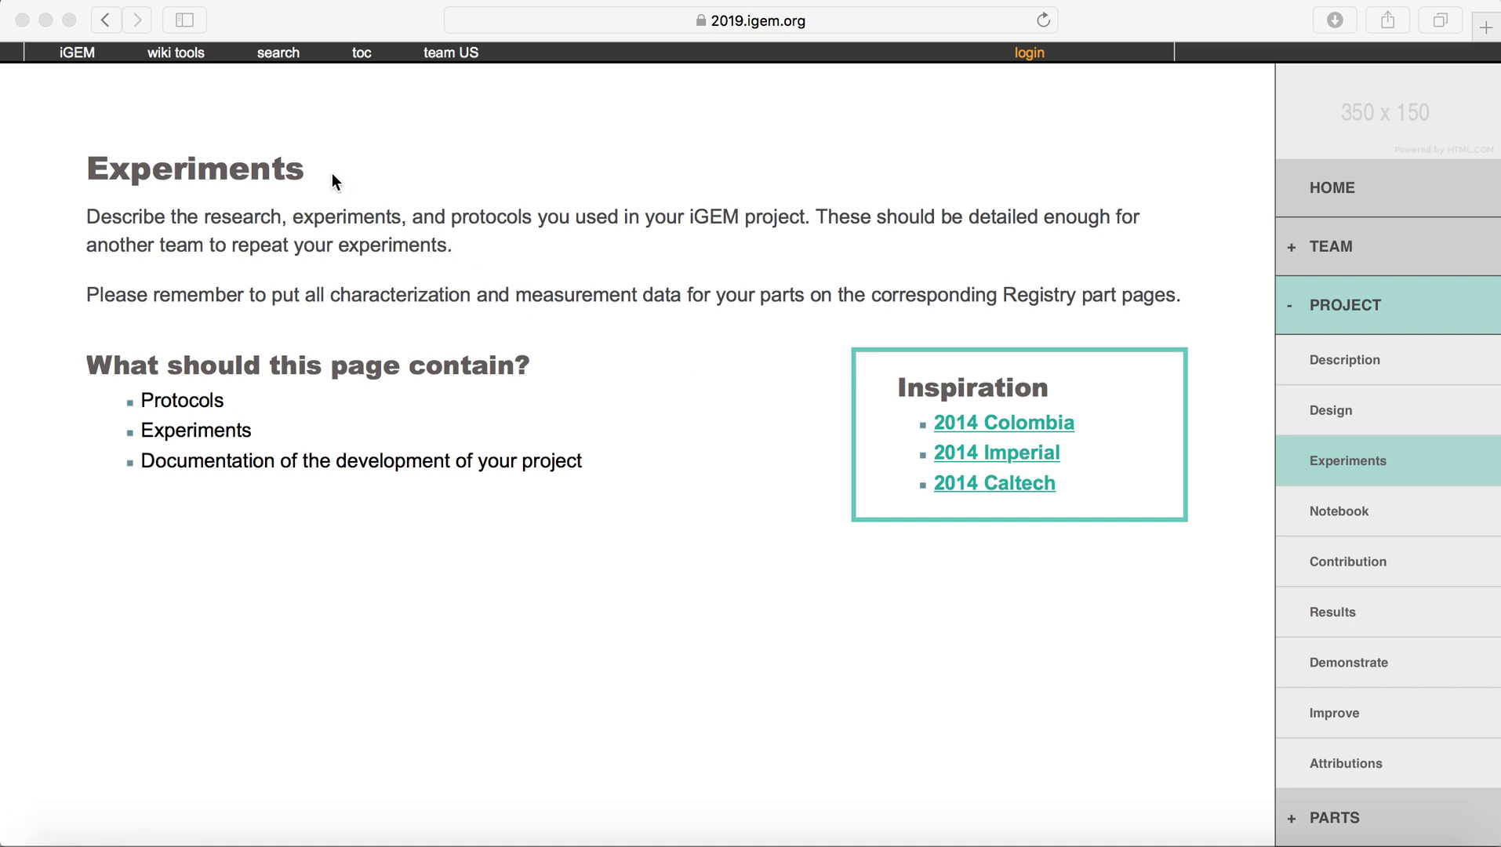
# Step: Open the Wiki Tools menu for the team's Experiments page
pyautogui.click(175, 52)
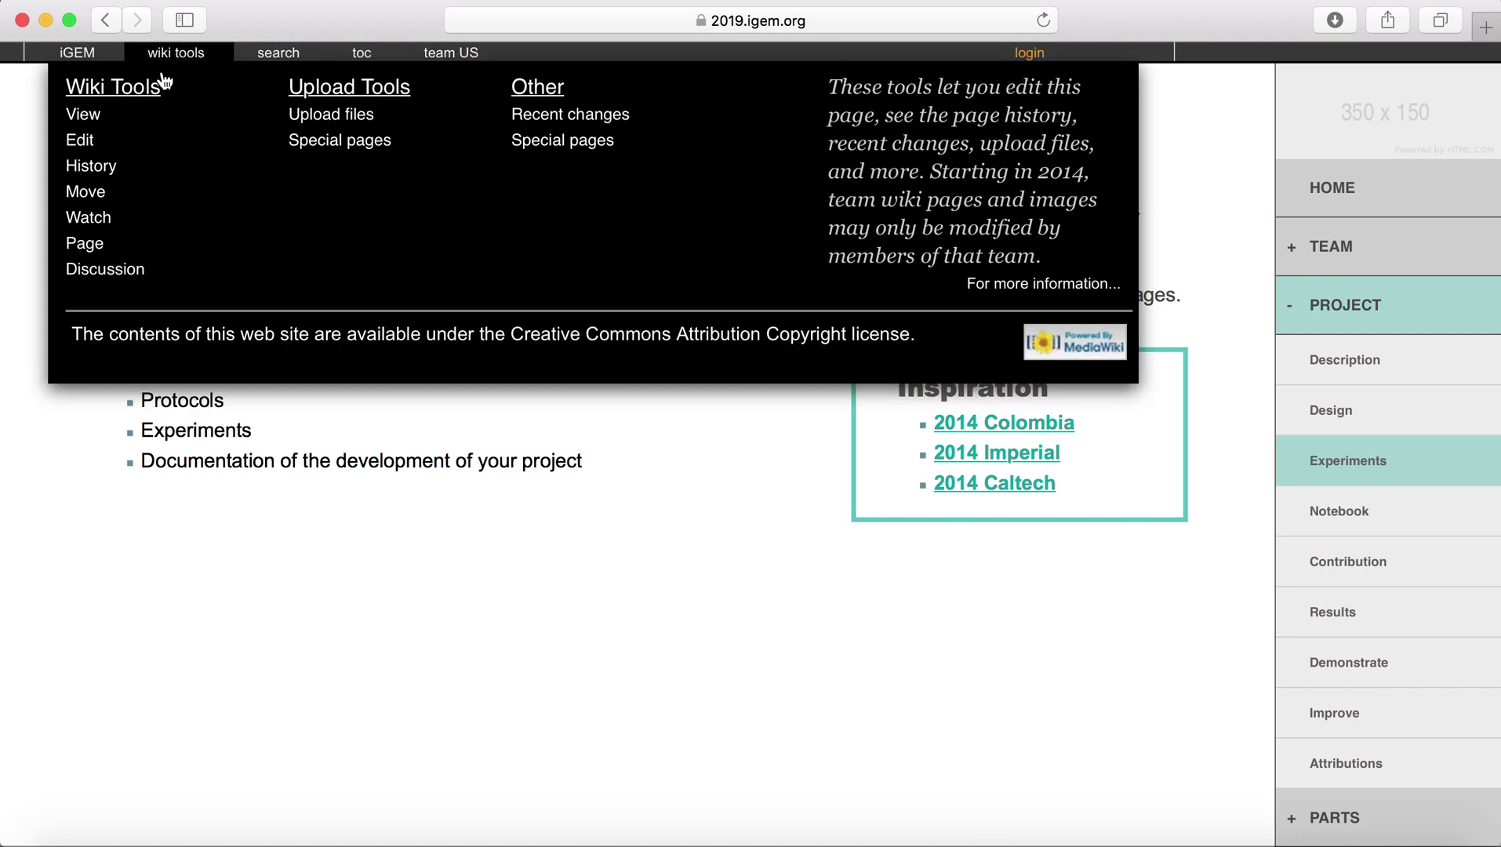
# Step: Open the Experiments page in edit mode and scroll through its raw HTML template source
pyautogui.click(80, 141)
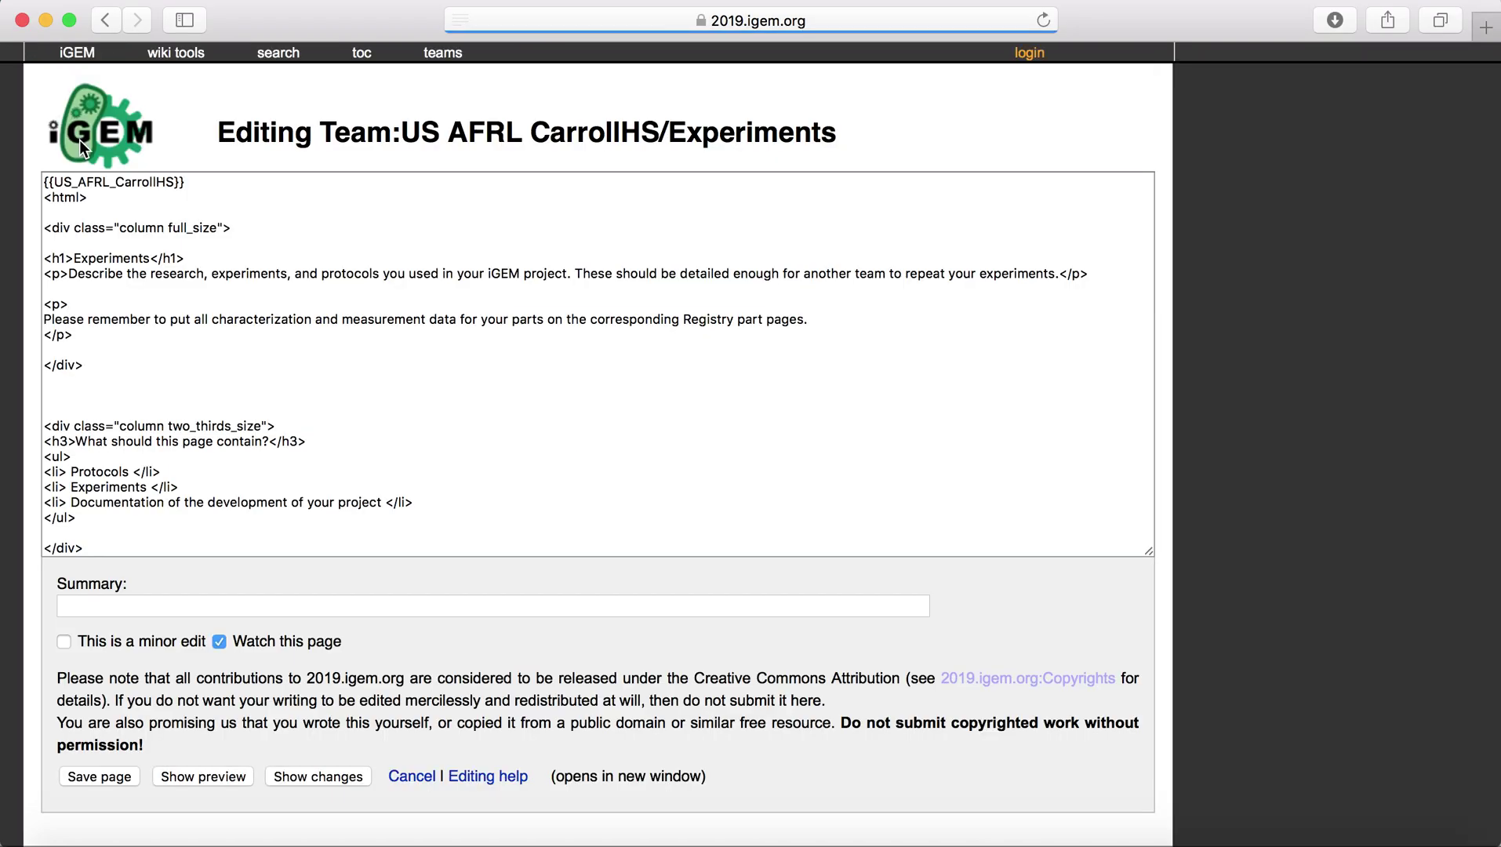
pyautogui.scroll(-8, 244, 282)
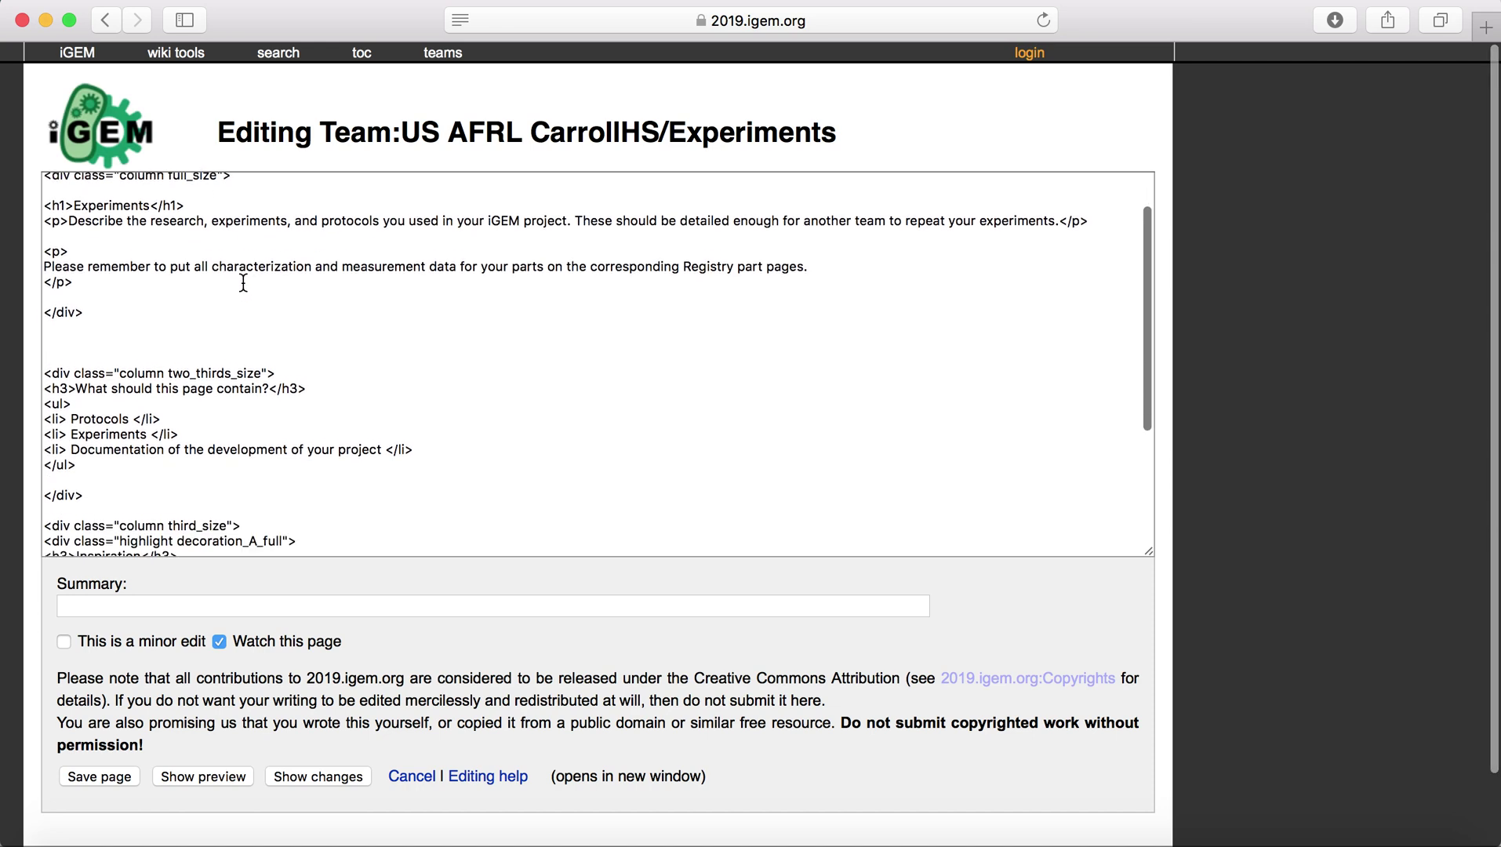
pyautogui.scroll(-3, 243, 282)
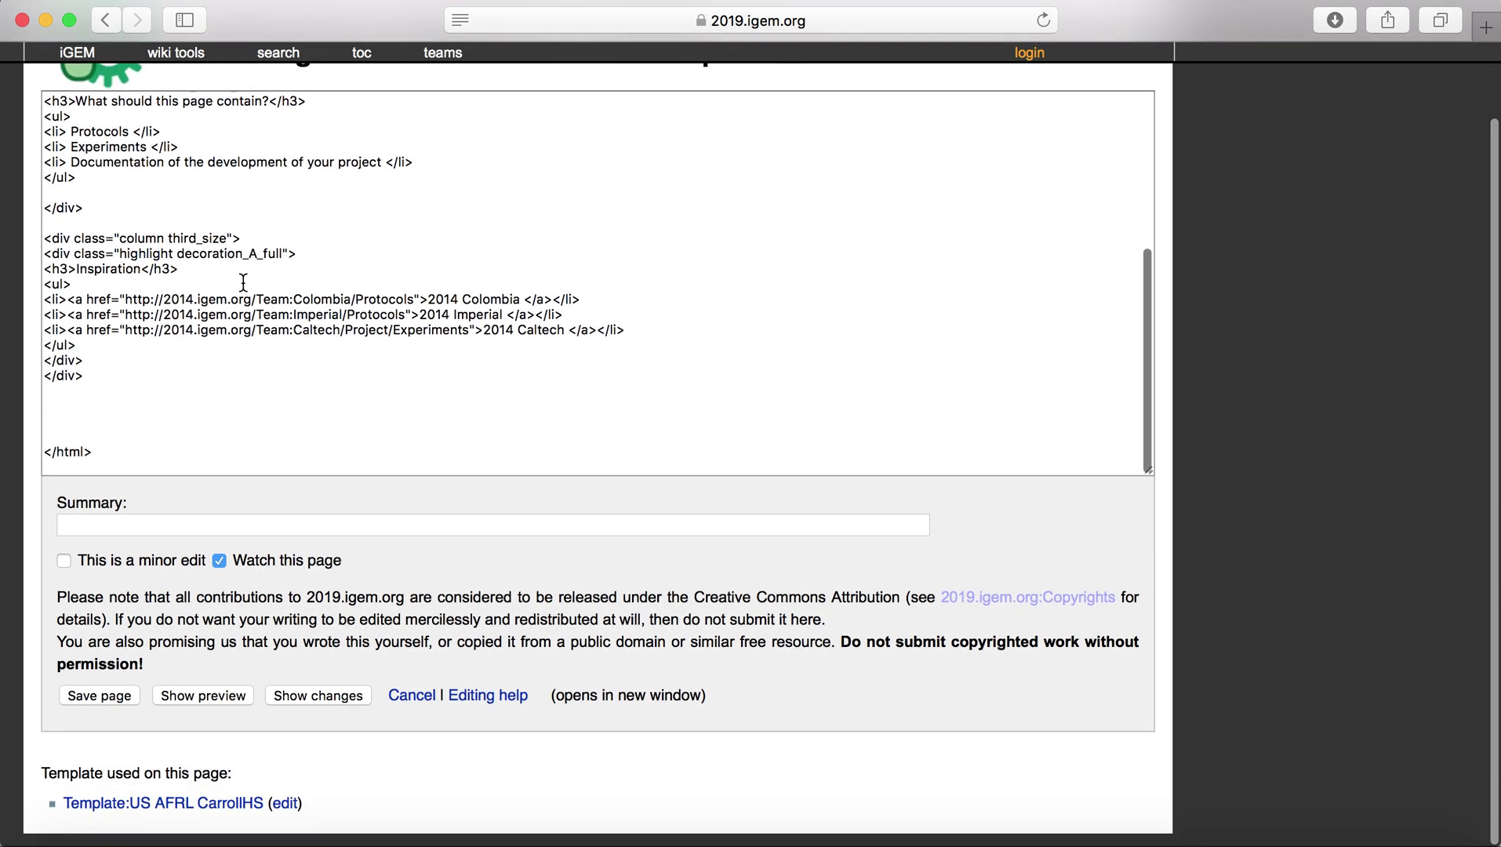
pyautogui.scroll(10, 243, 282)
pyautogui.scroll(3, 243, 283)
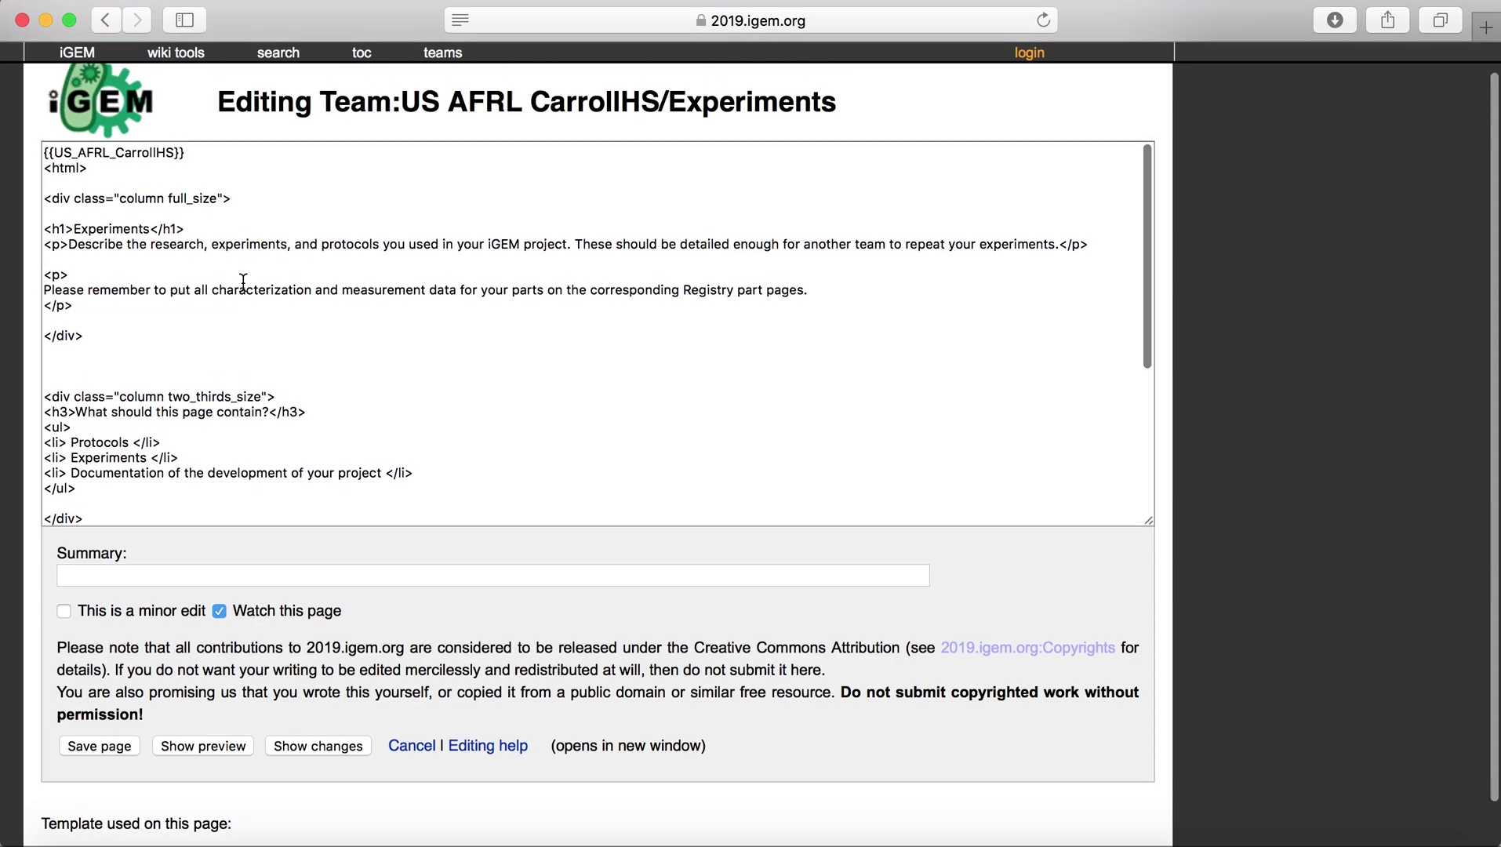
pyautogui.scroll(-3, 248, 599)
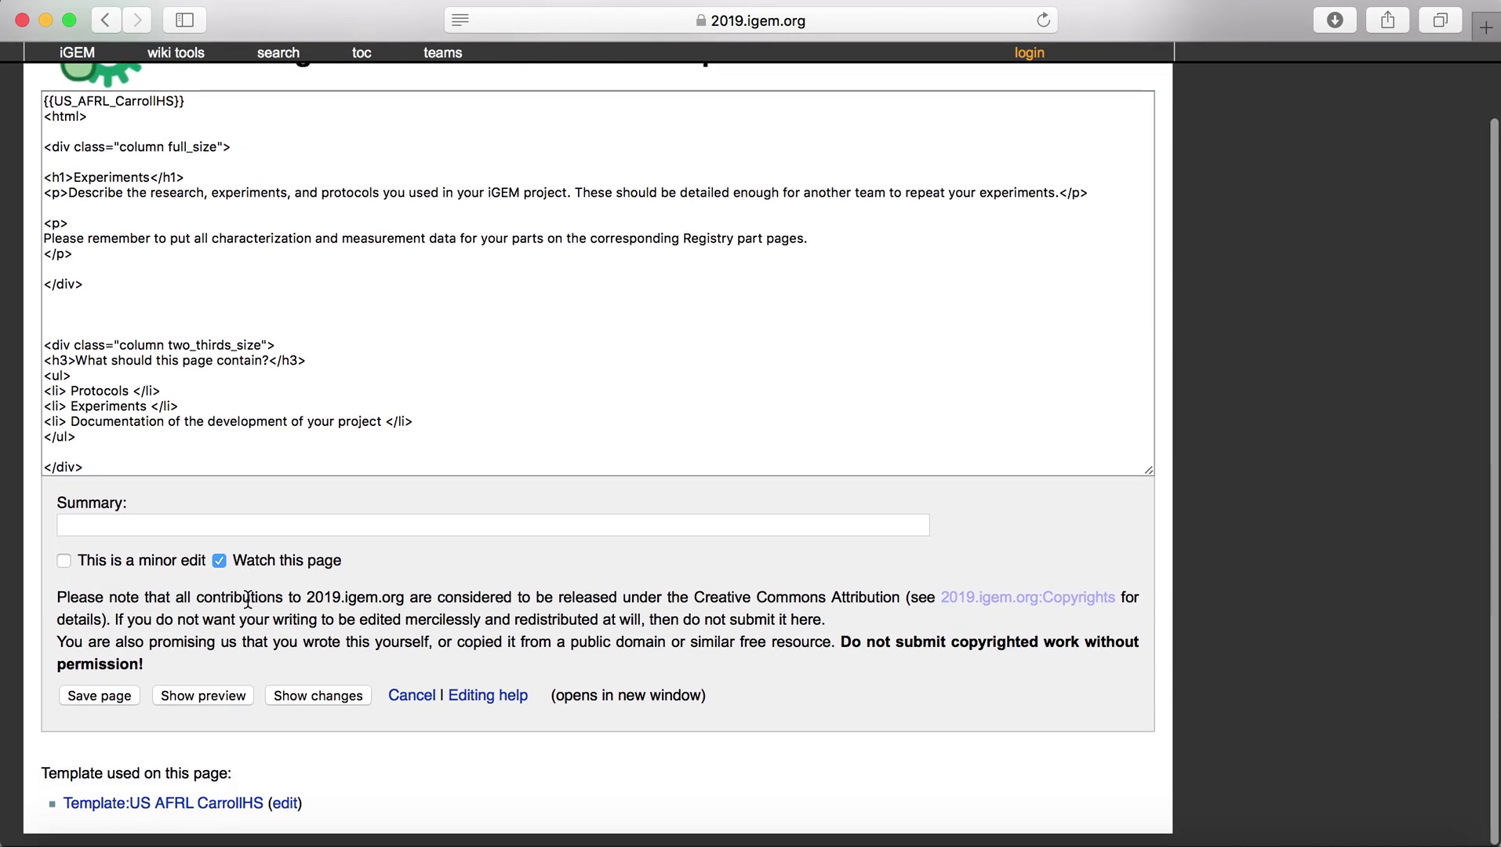
pyautogui.scroll(3, 248, 598)
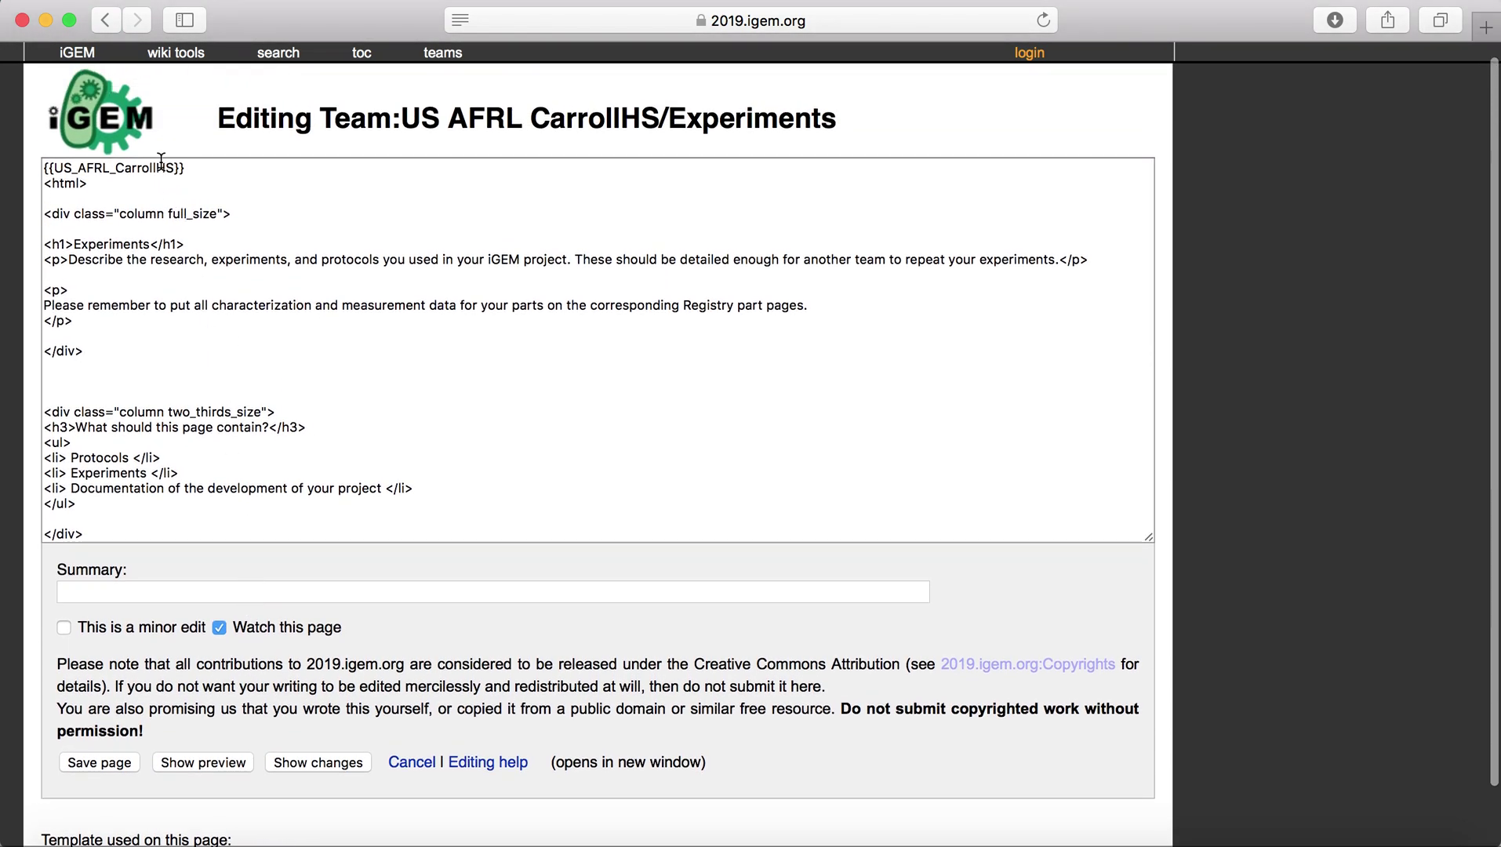
pyautogui.scroll(-3, 222, 577)
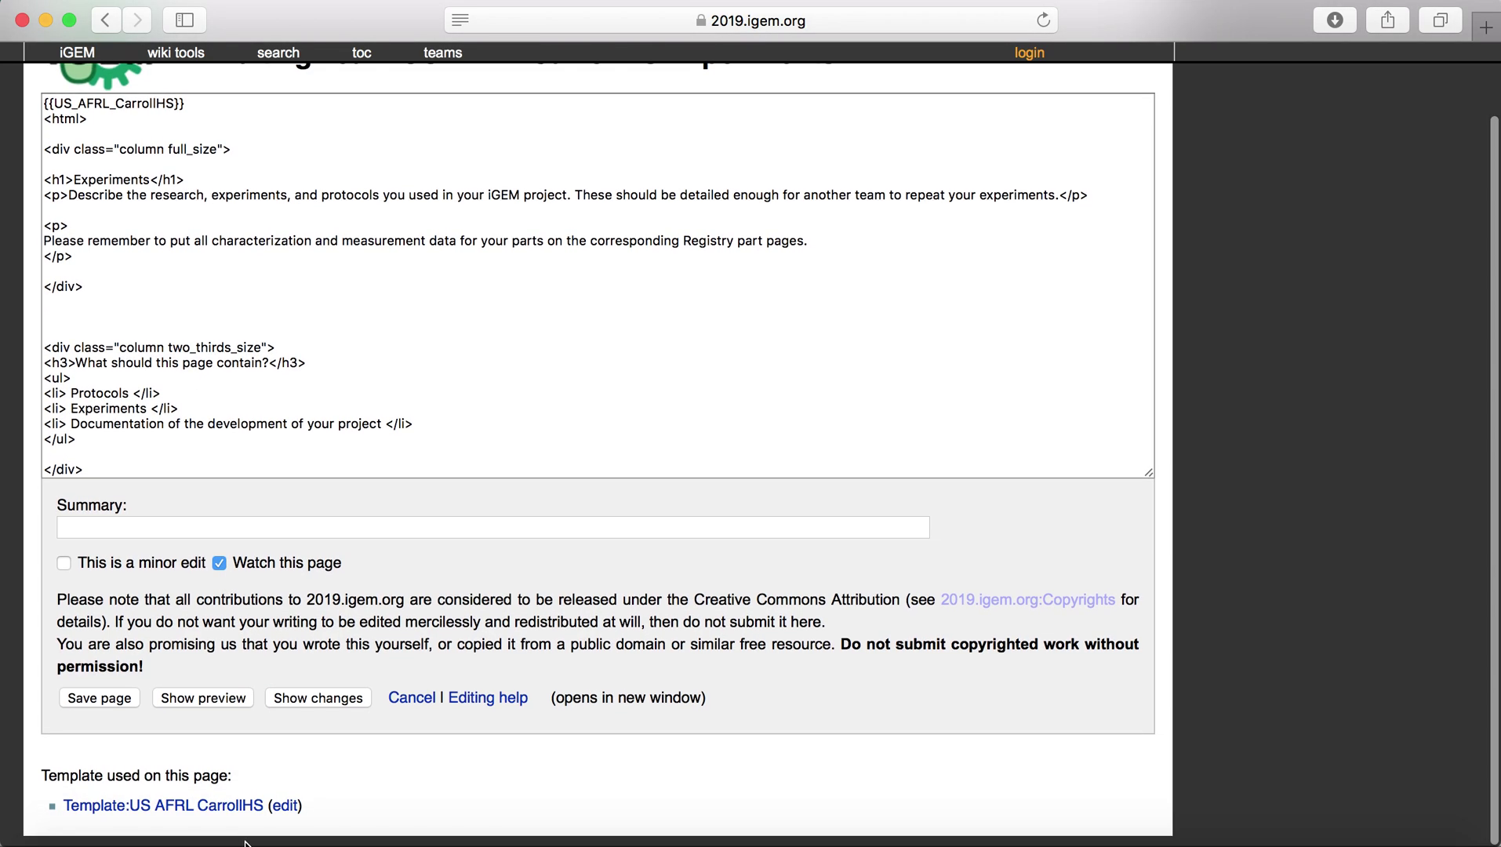
pyautogui.click(285, 806)
# Step: Open the Template:US AFRL CarrollHS editor in a new tab, review it, then return to Experiments
pyautogui.rightClick(286, 809)
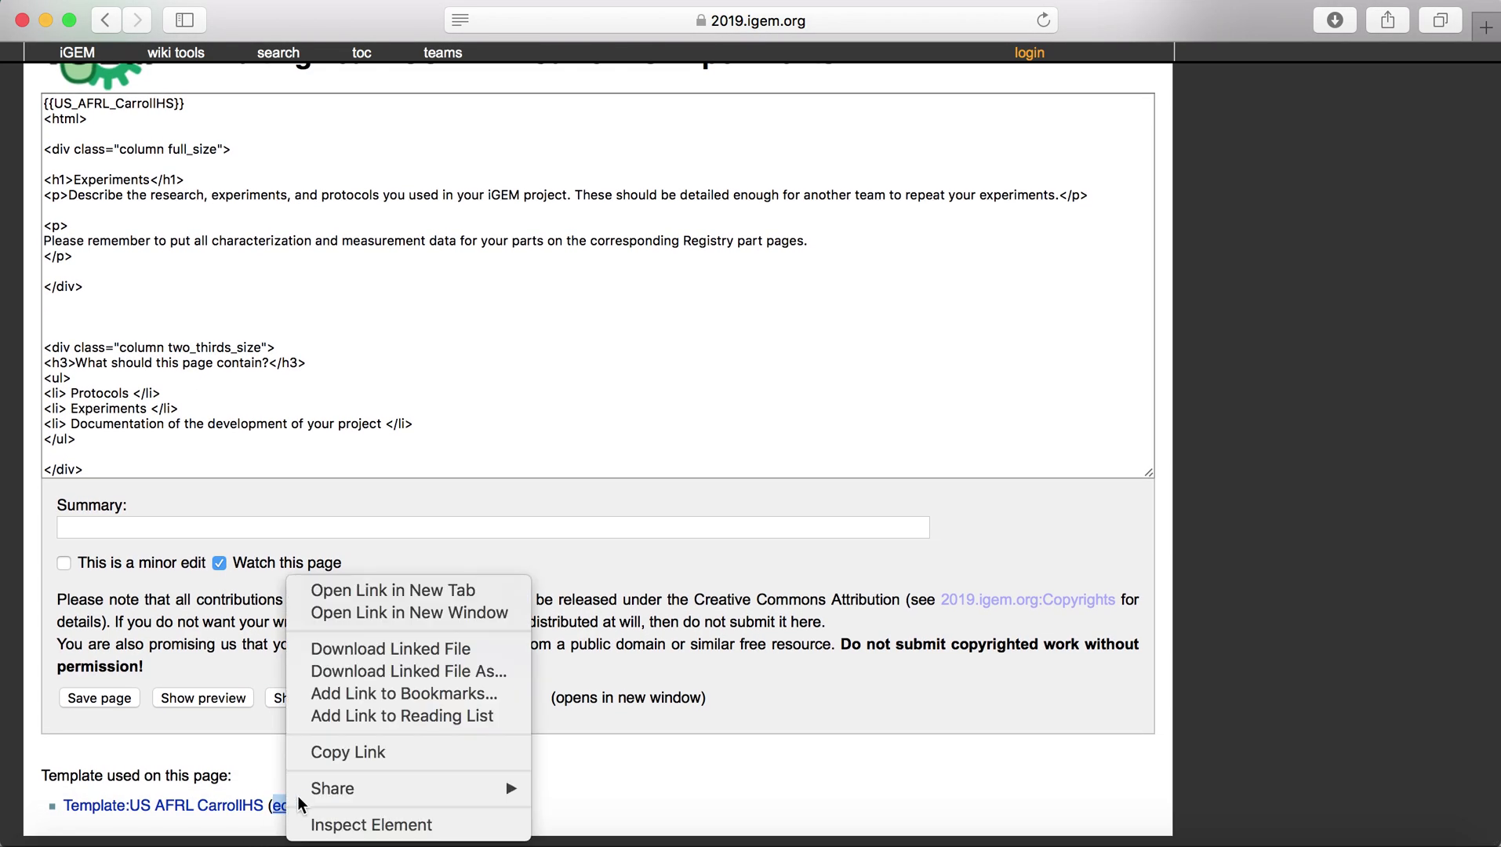
pyautogui.click(366, 595)
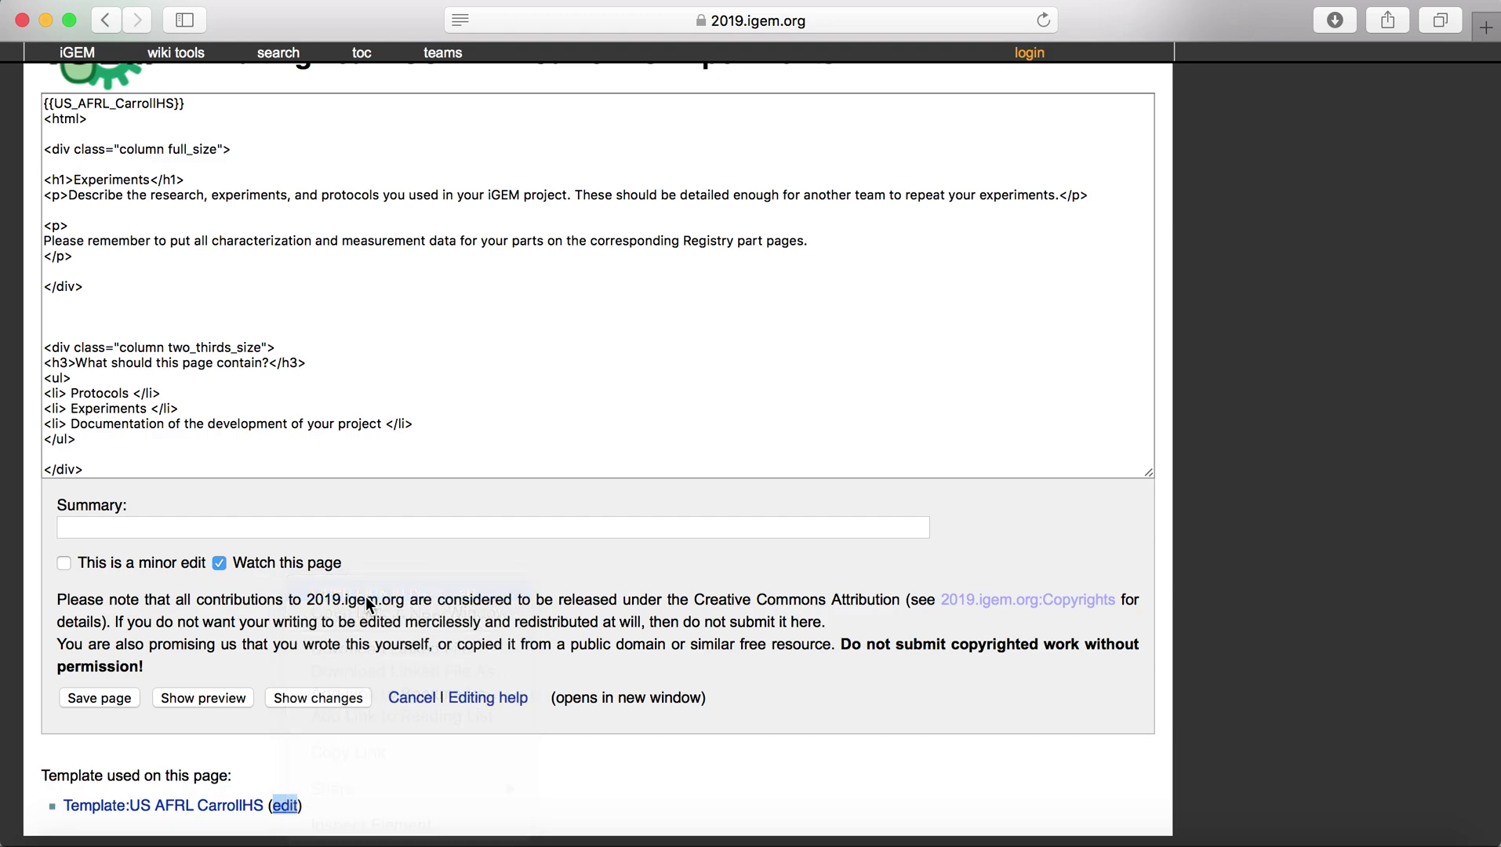
pyautogui.click(964, 59)
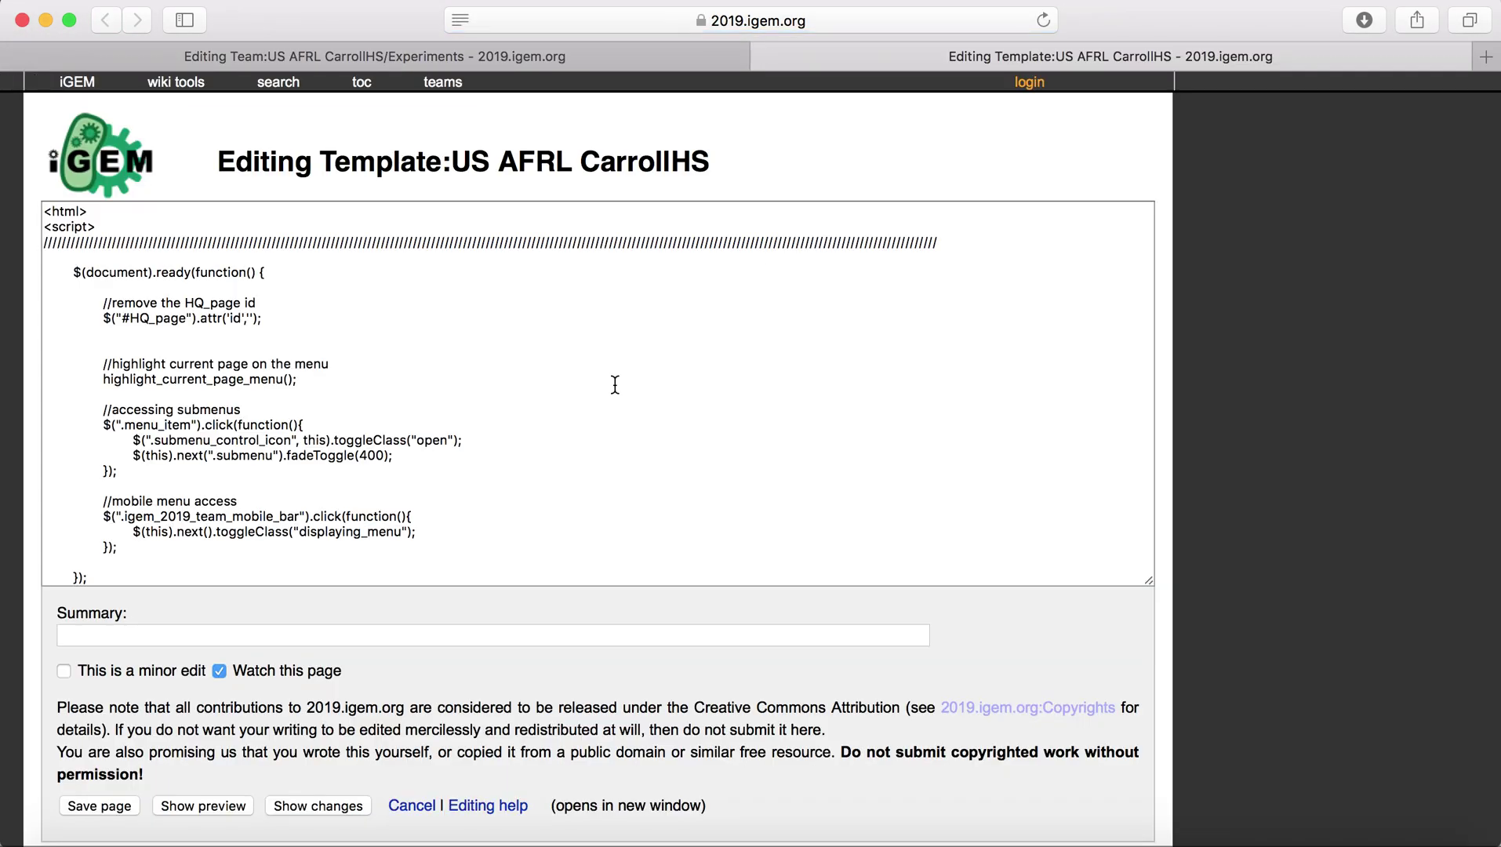
pyautogui.scroll(-10, 615, 384)
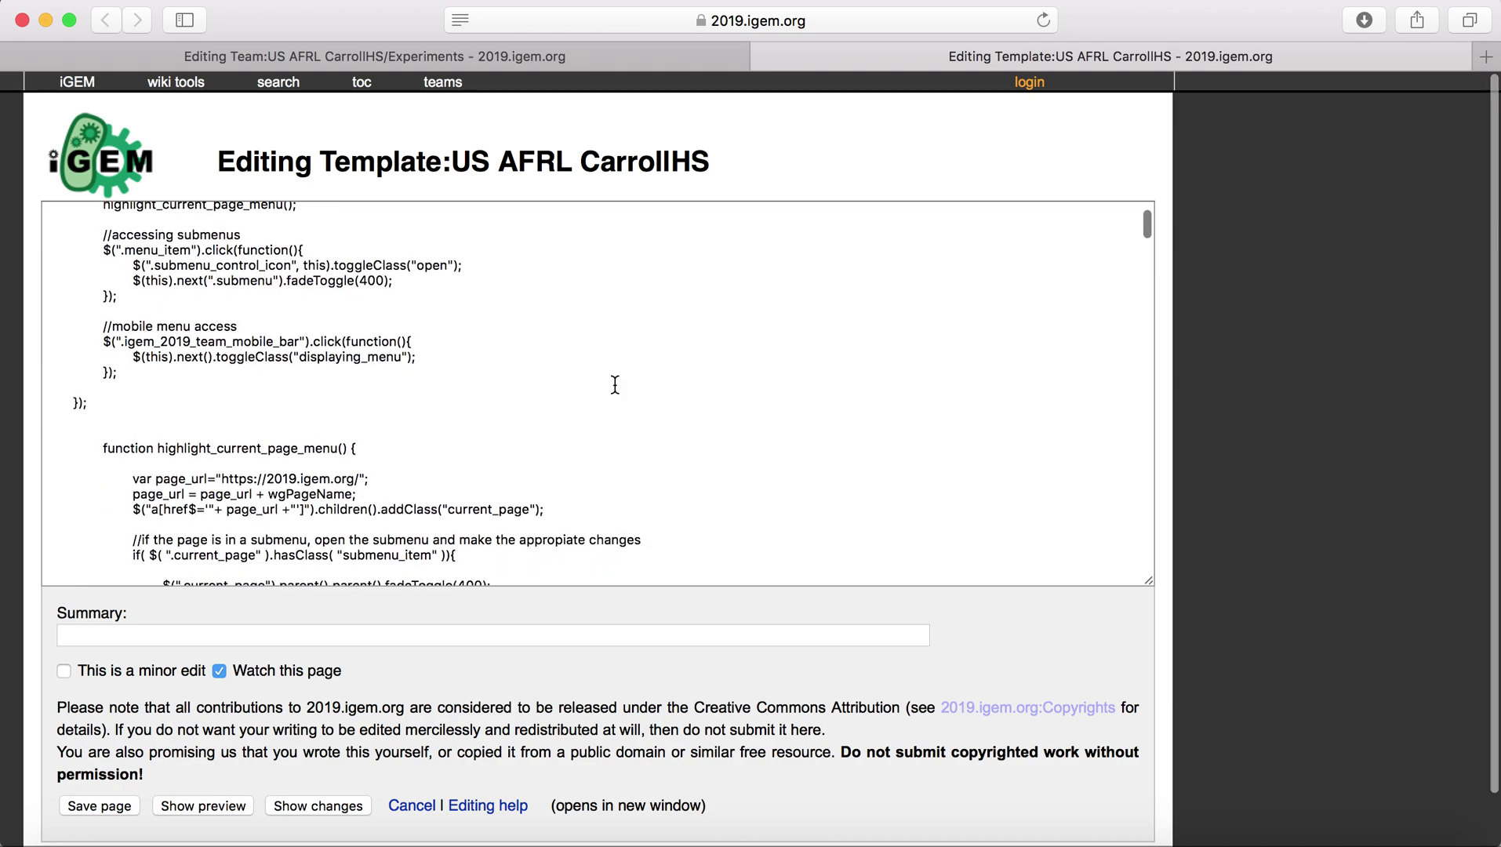
pyautogui.scroll(-10, 615, 385)
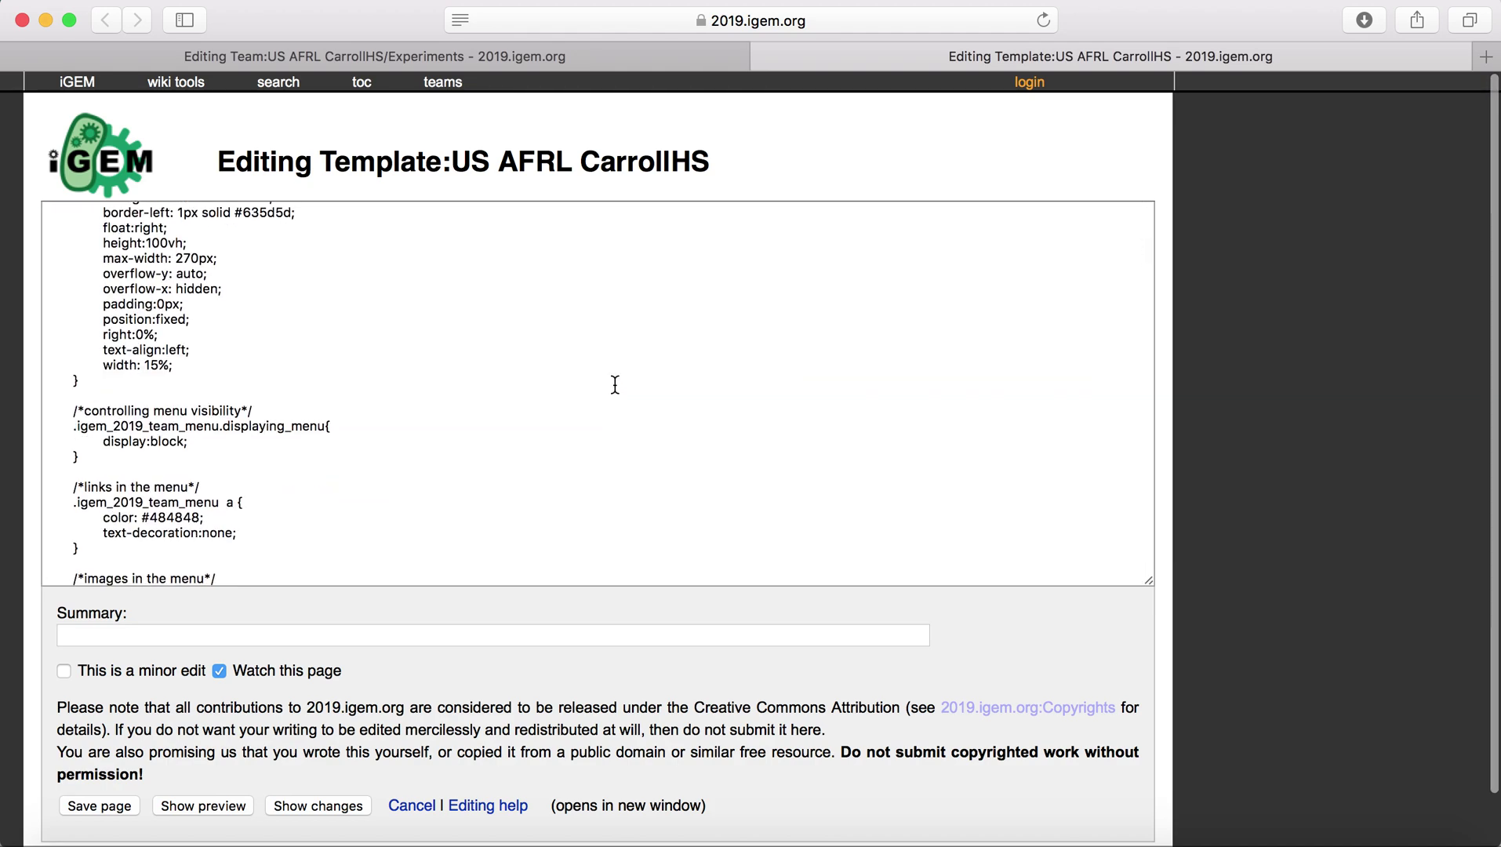
pyautogui.click(566, 52)
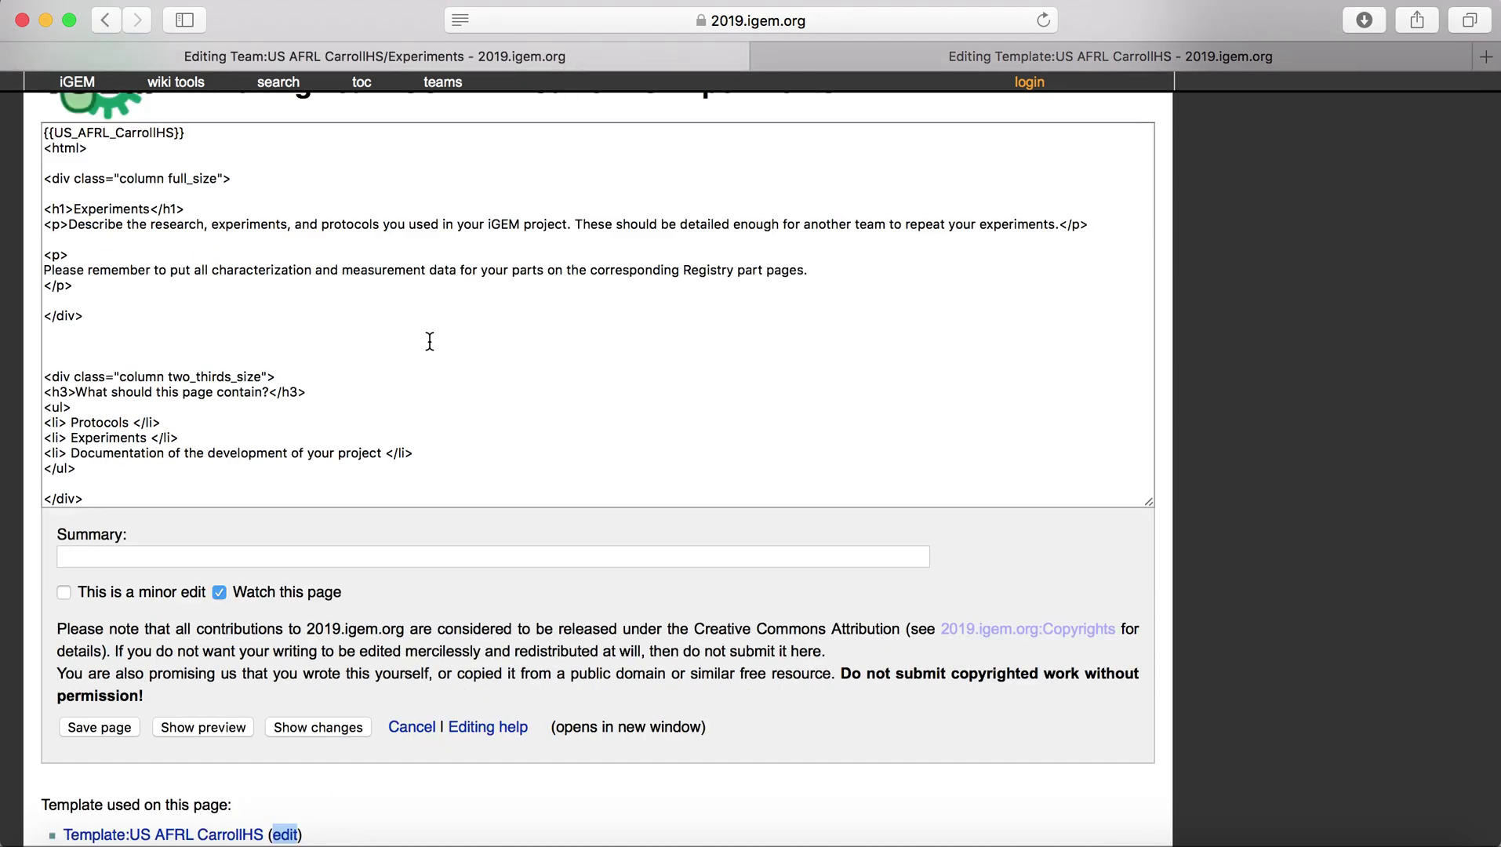
# Step: Insert {{US_AFRL_CarrollHS/NameYourTemplate}} on a new line below {{US_AFRL_CarrollHS}} in the Experiments source
pyautogui.scroll(2, 326, 397)
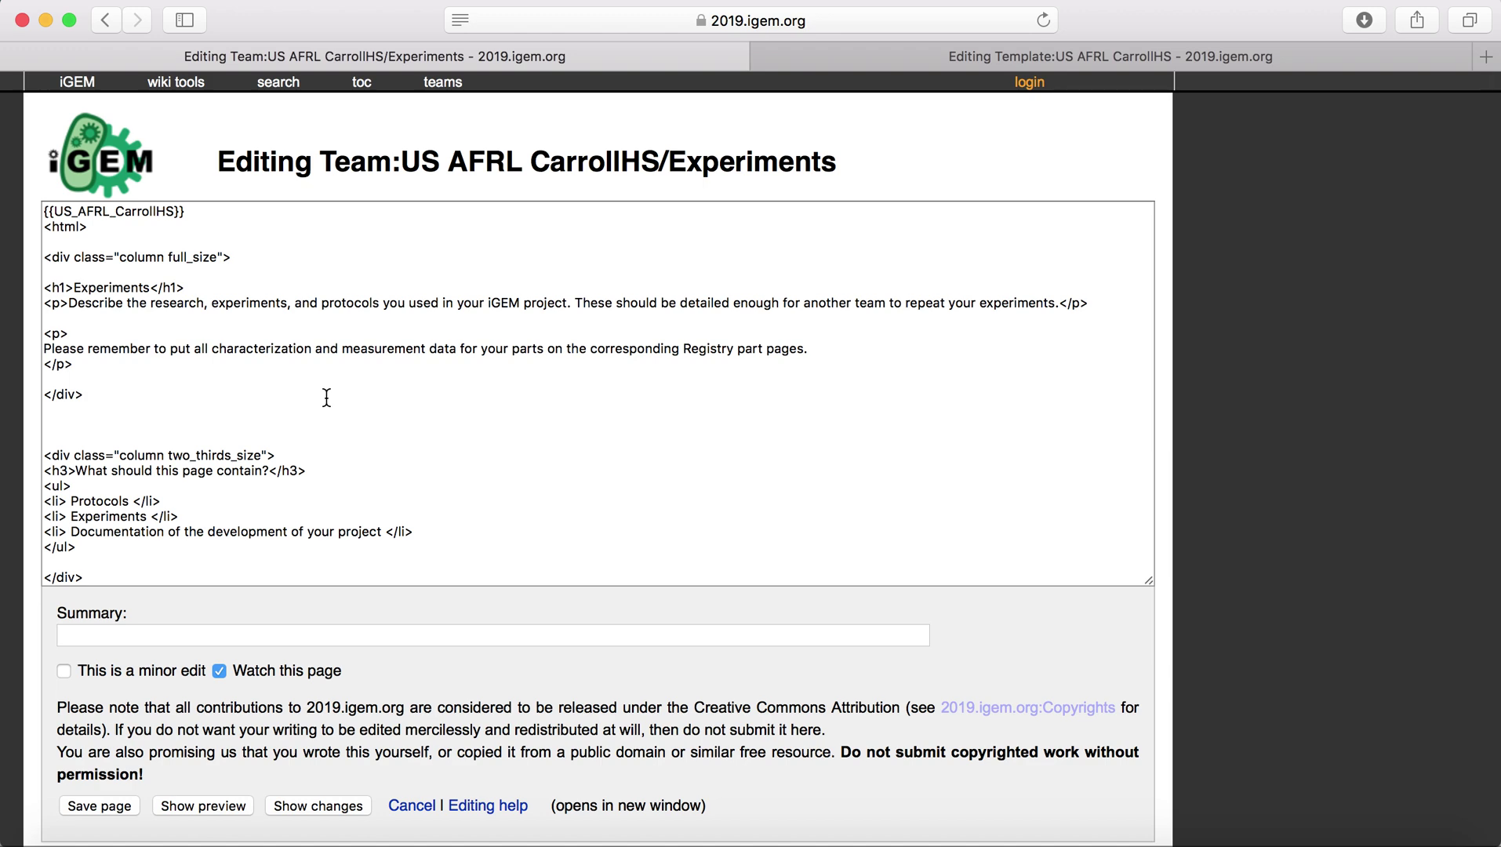
pyautogui.click(174, 215)
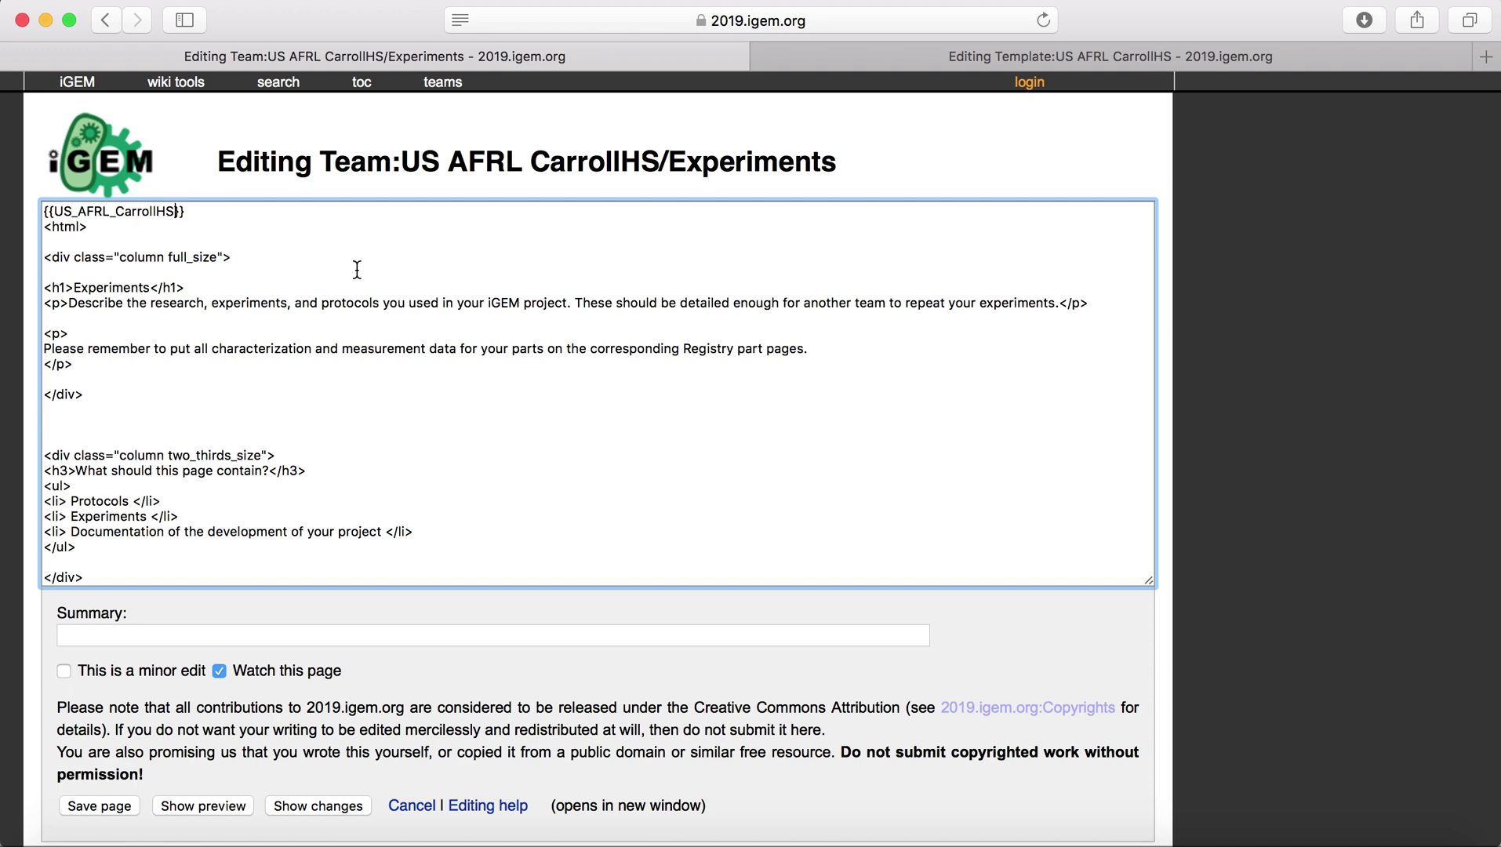
pyautogui.click(318, 212)
pyautogui.press('Return')
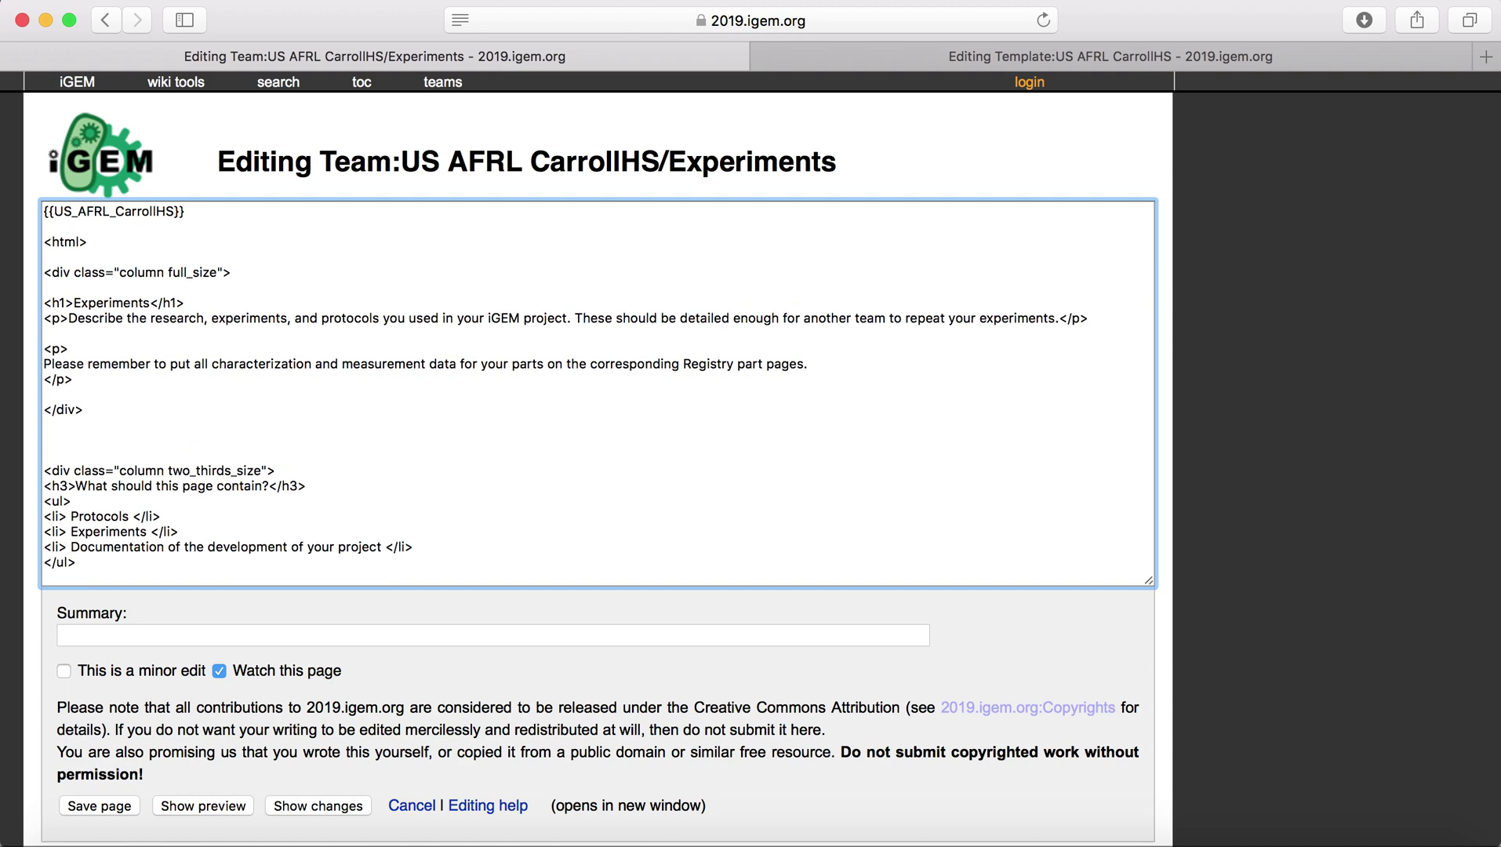
pyautogui.write('{{US_AFRL_CarrollHS/')
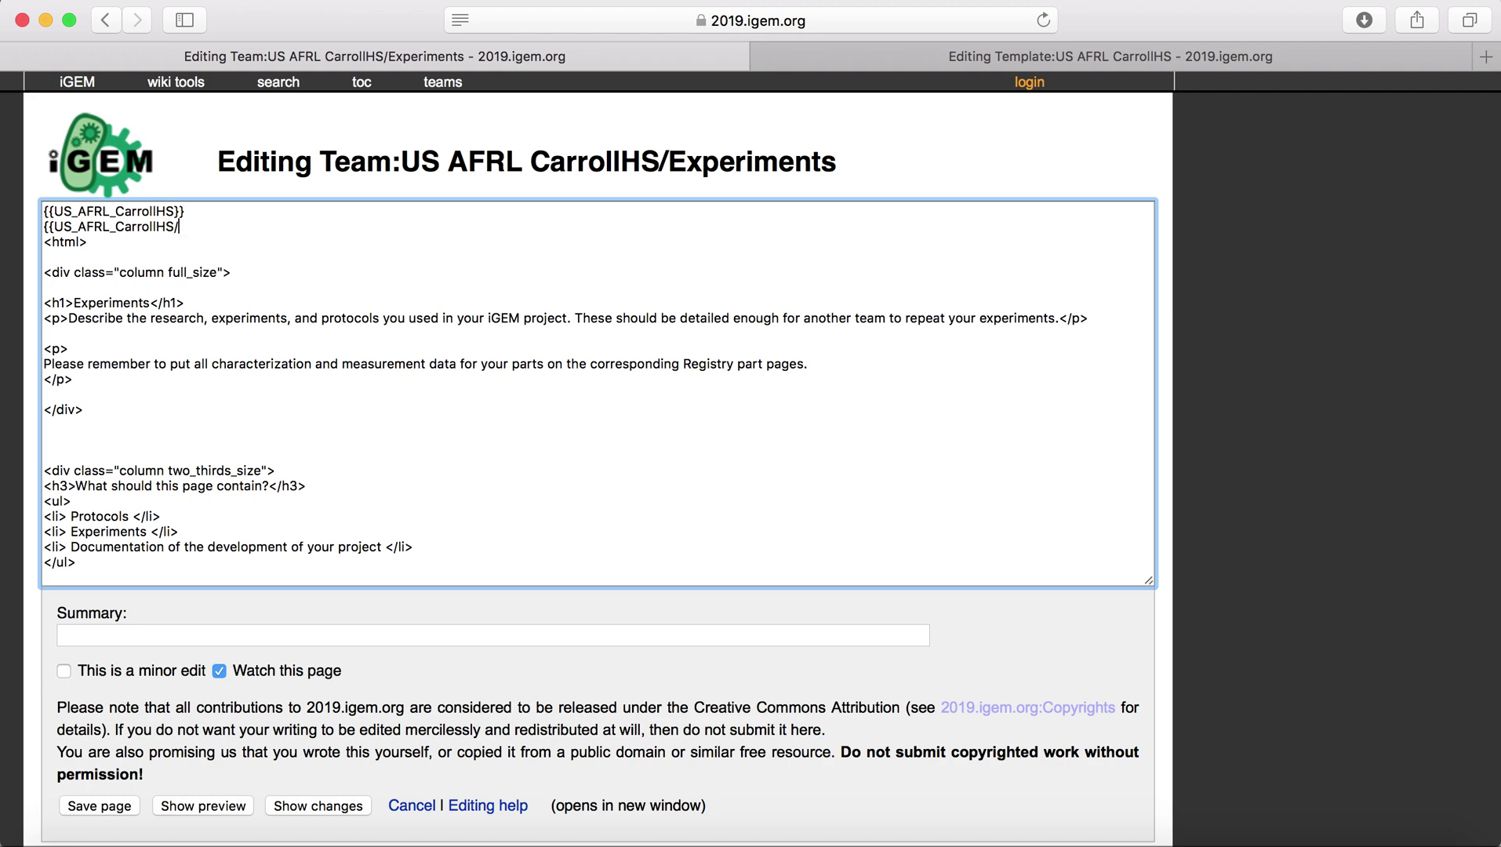
pyautogui.write('NameYourTemplate')
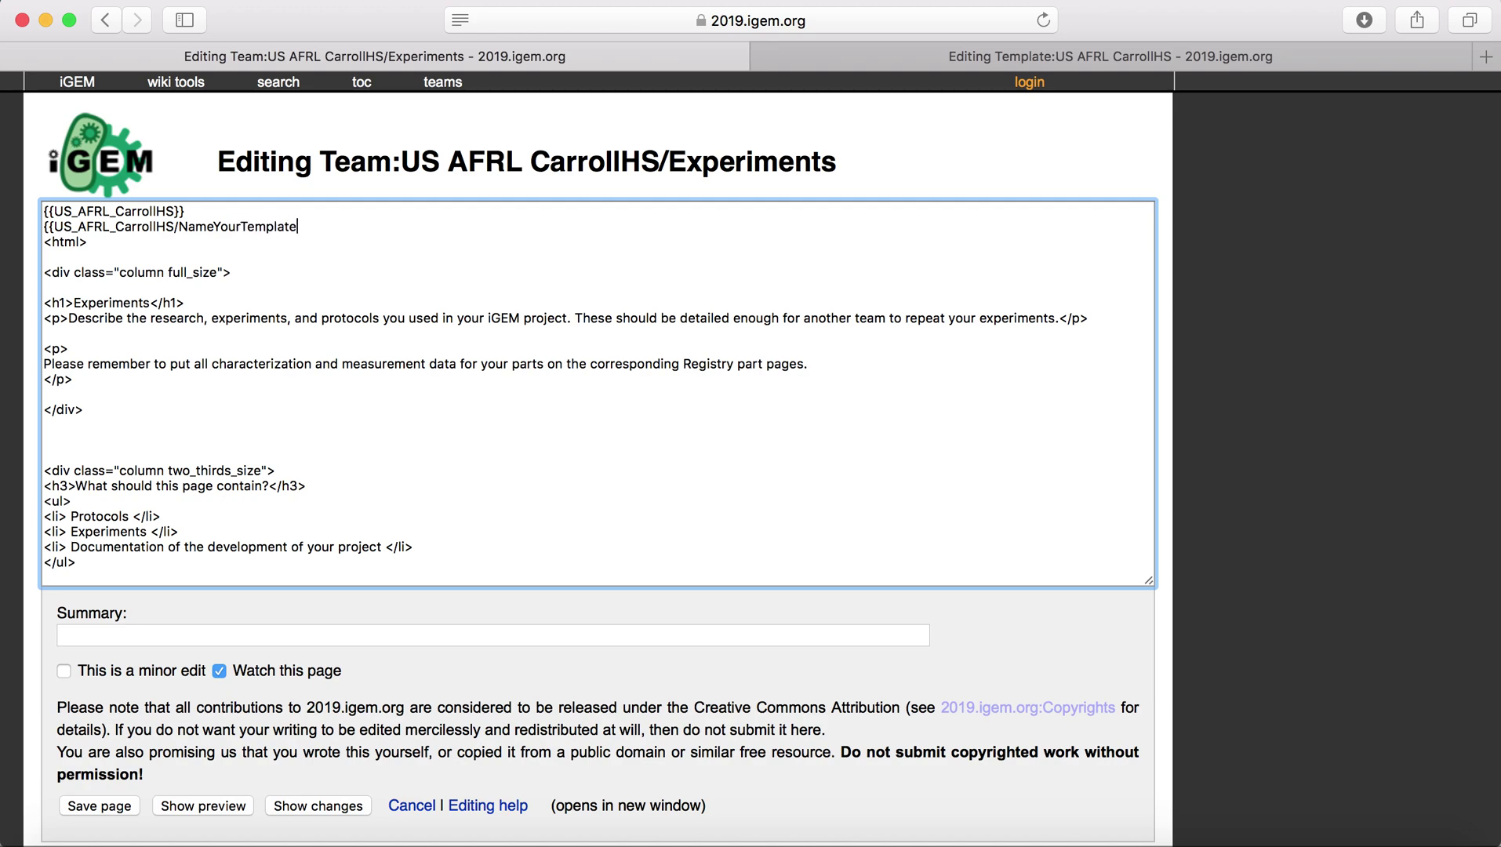
pyautogui.write('}}')
pyautogui.scroll(-1, 166, 656)
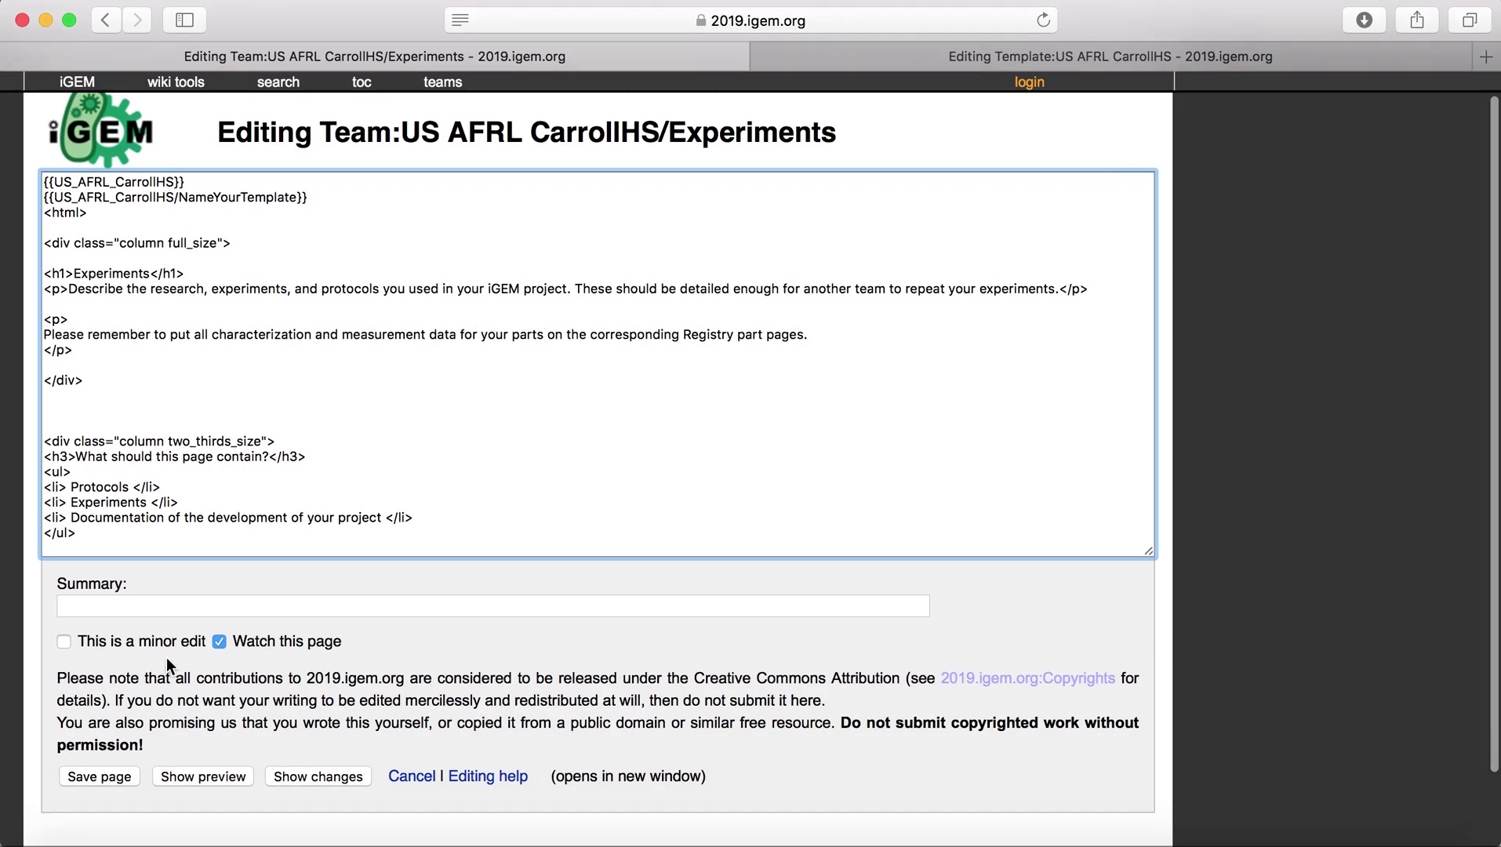
pyautogui.scroll(-3, 167, 656)
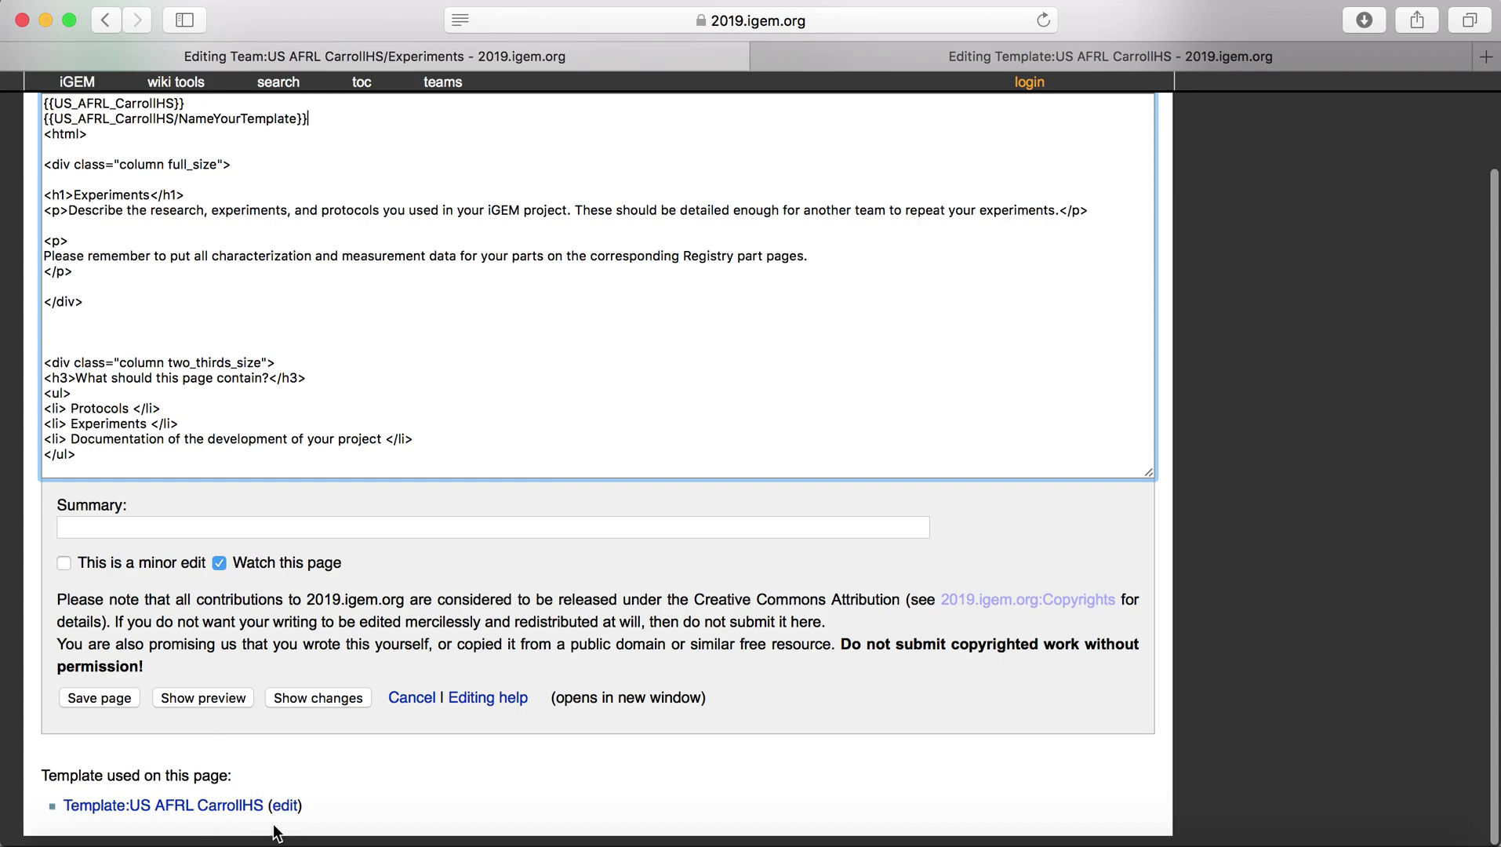
pyautogui.scroll(4, 276, 823)
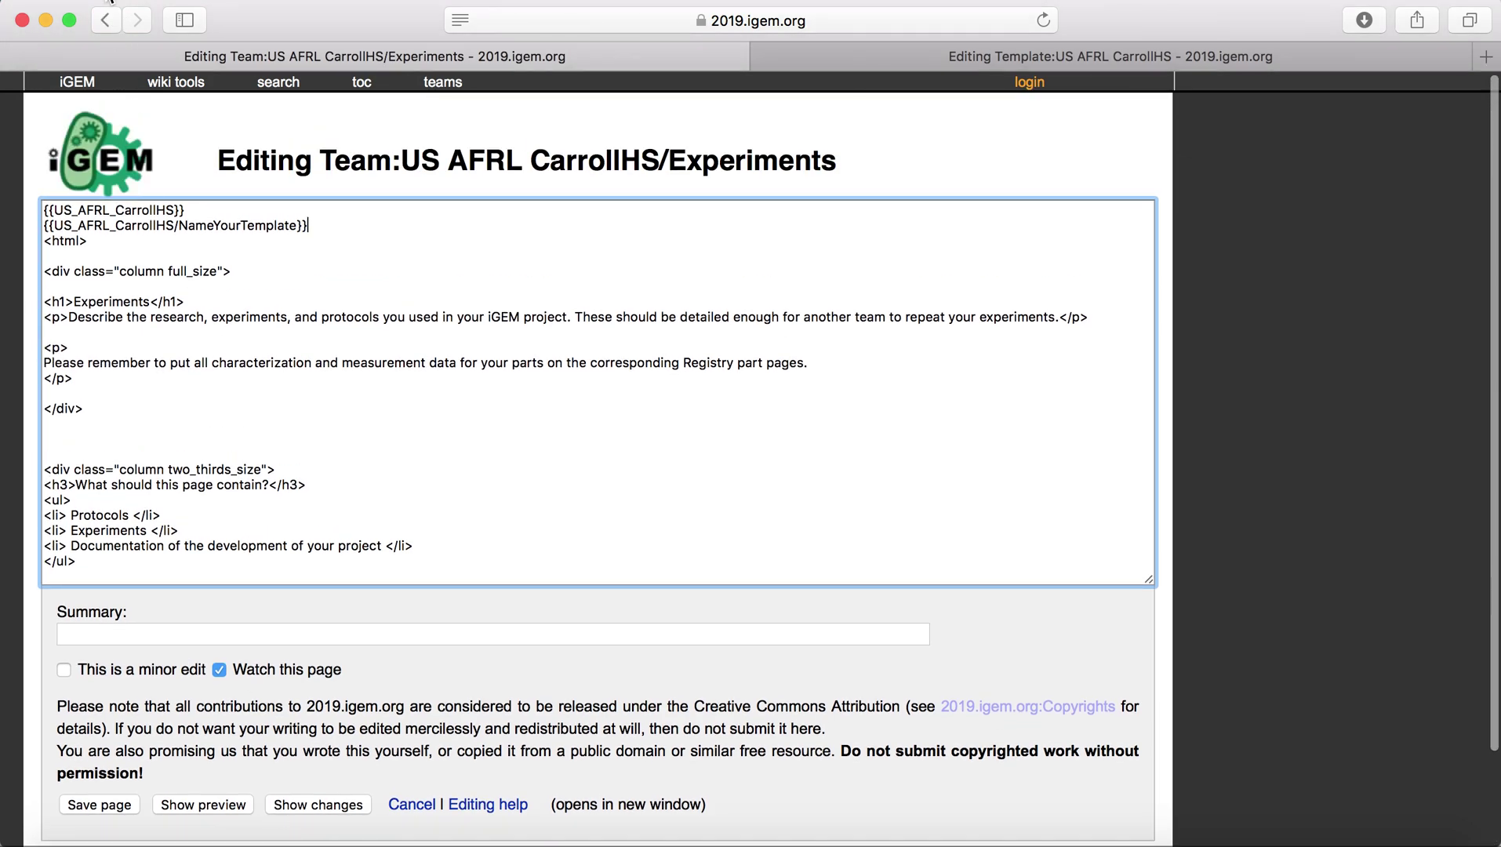
pyautogui.click(108, 20)
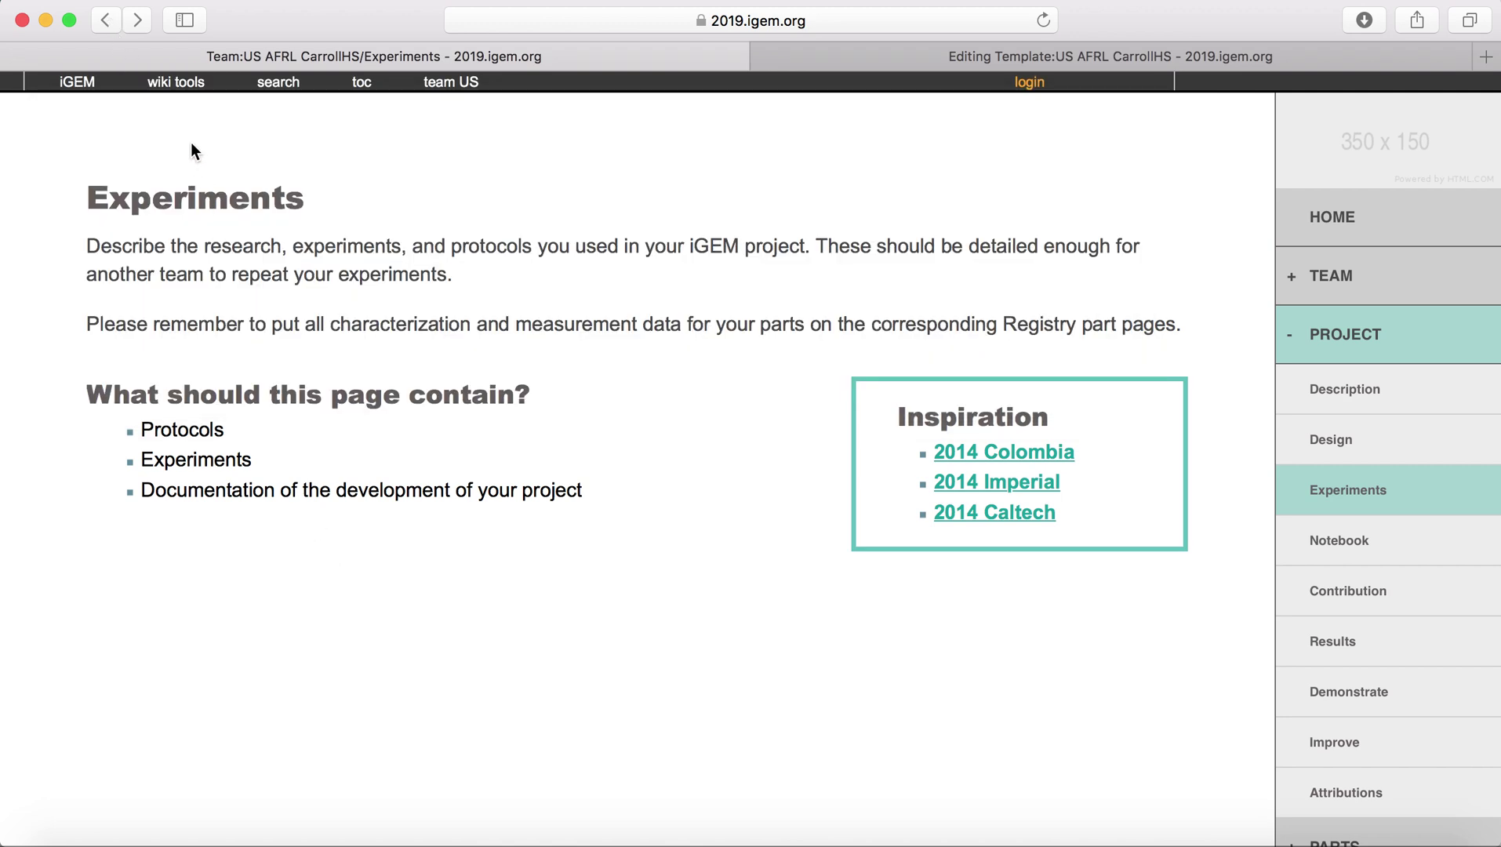
# Step: Show the Experiments page history, listing its single 28 March 2019 revision of 981 bytes
pyautogui.moveTo(176, 93)
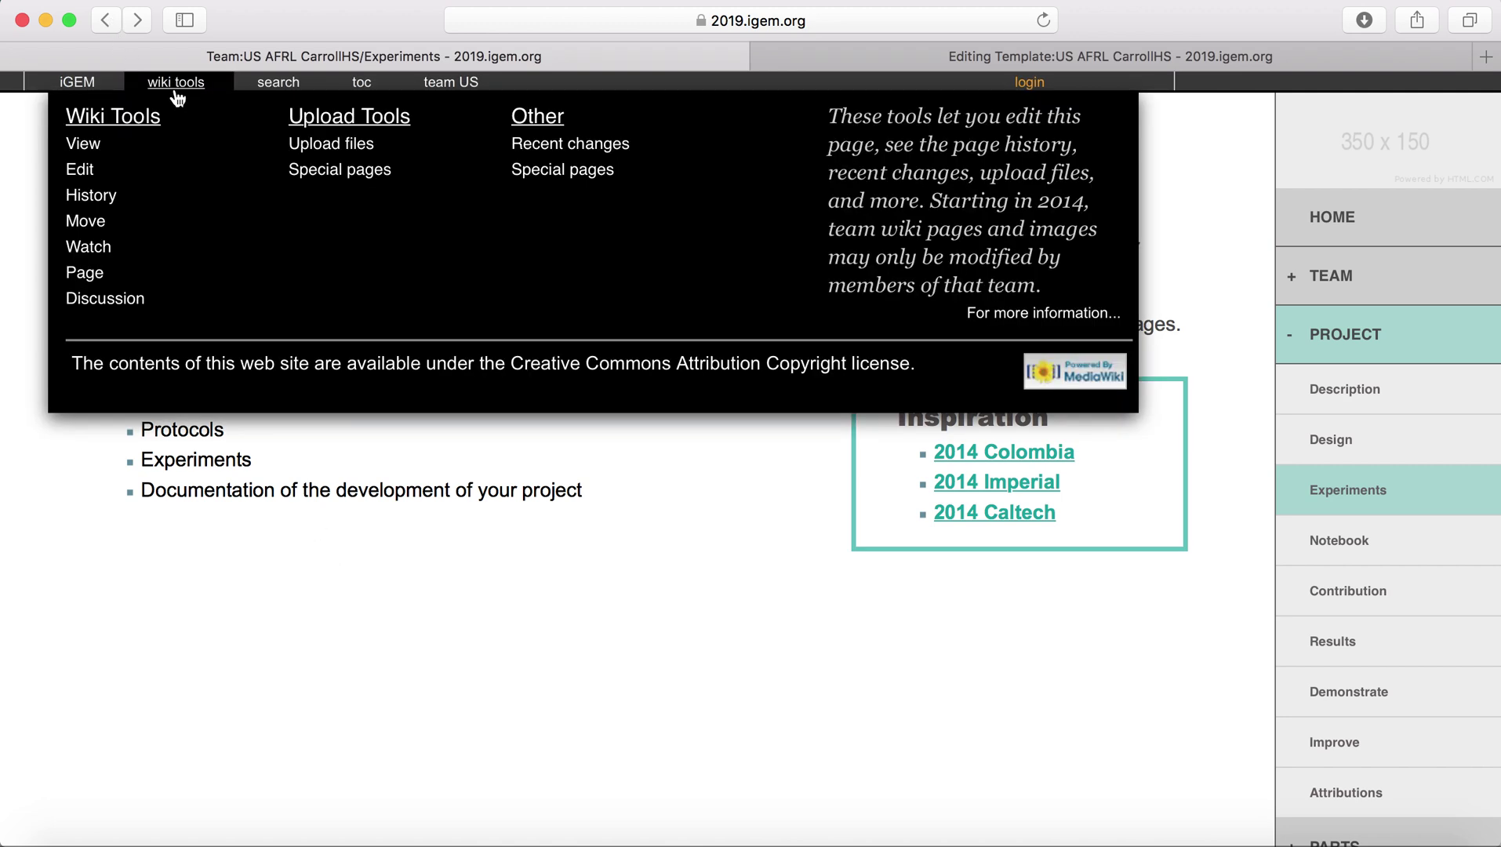
pyautogui.click(93, 196)
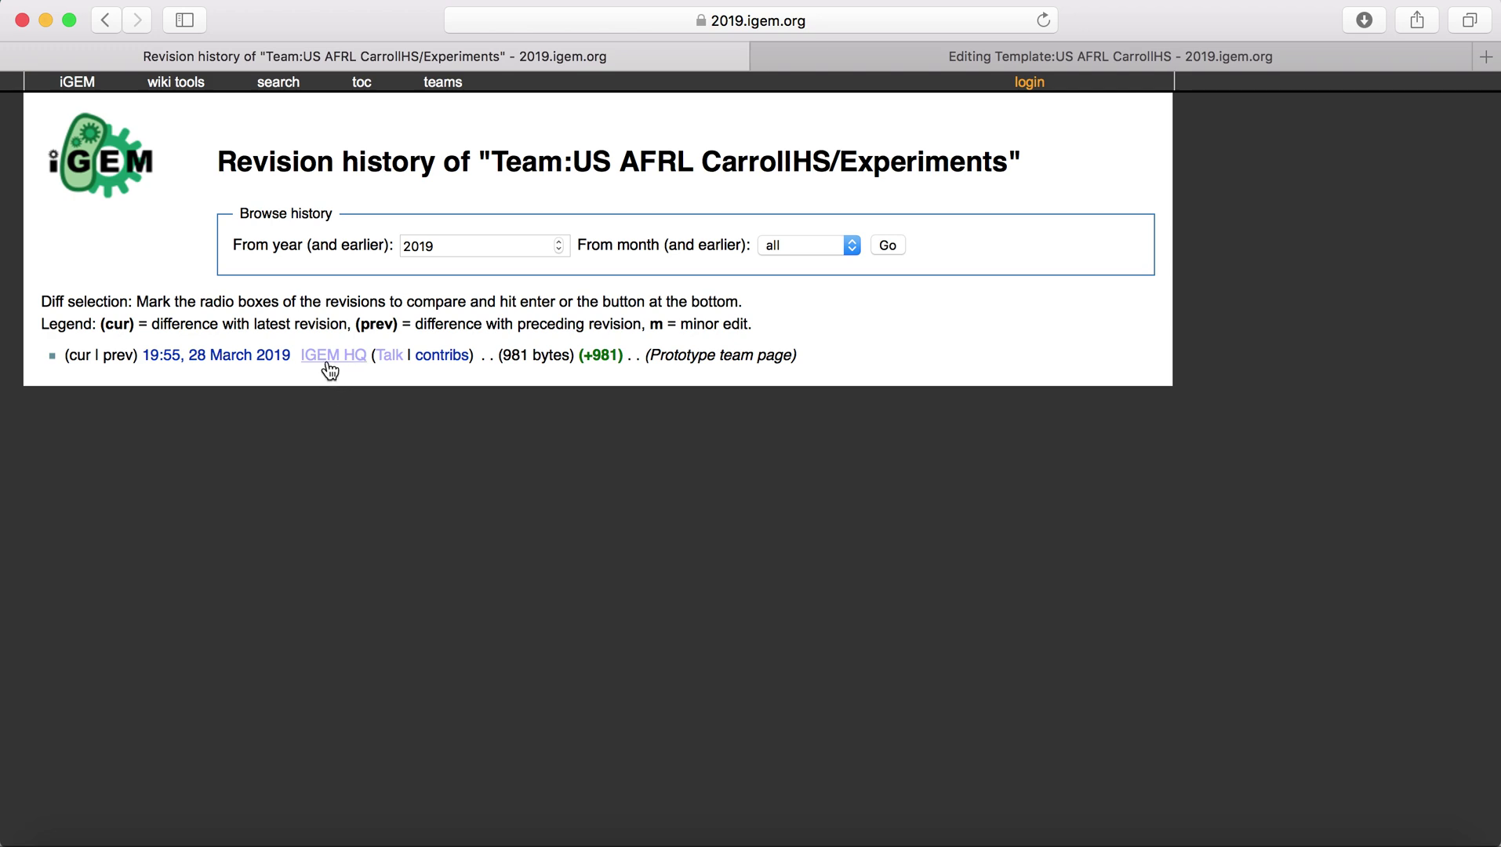
pyautogui.click(261, 354)
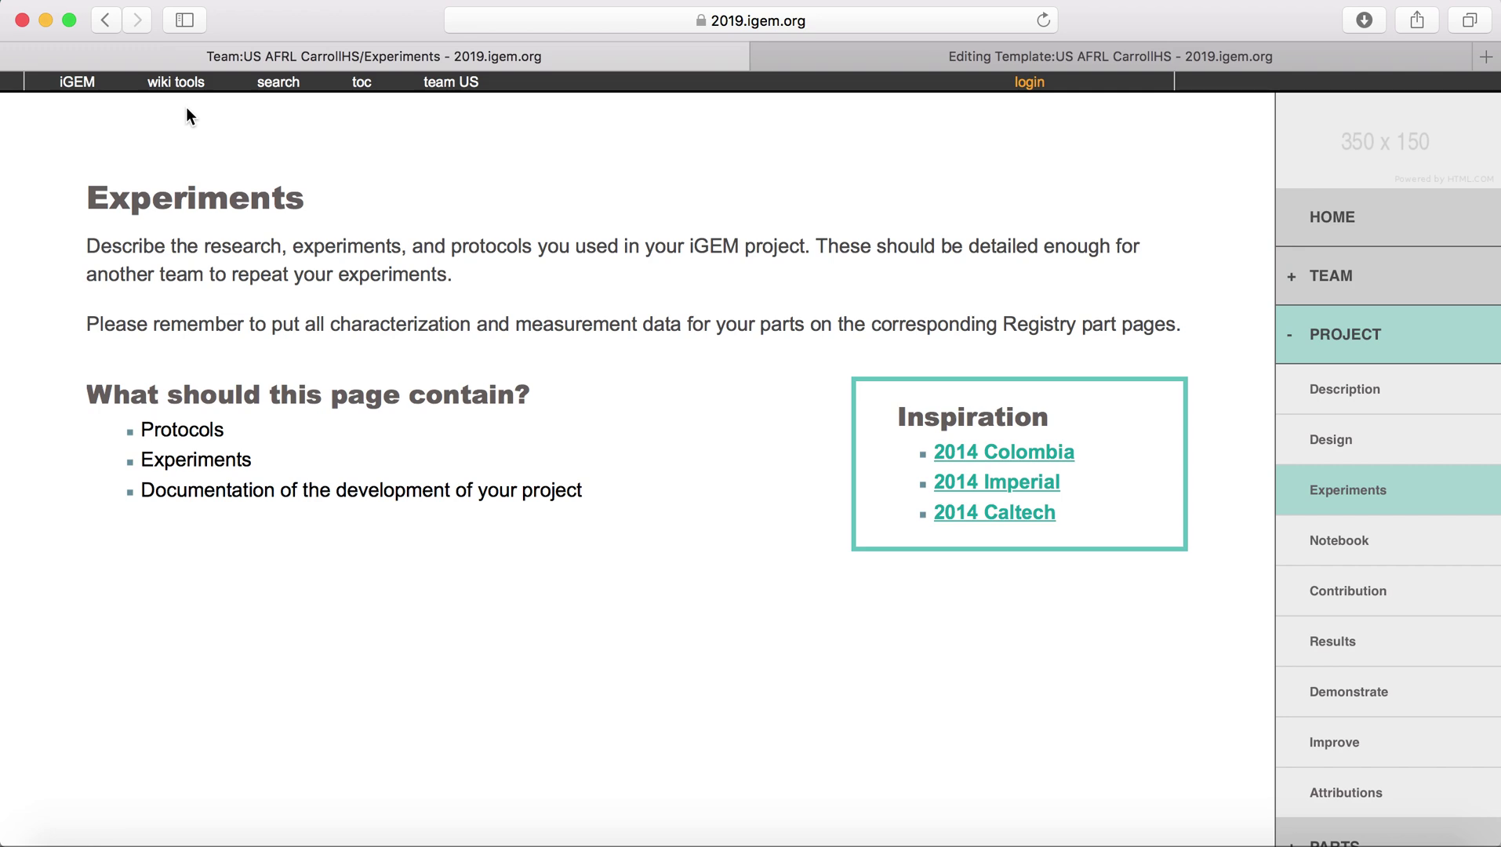
pyautogui.moveTo(172, 88)
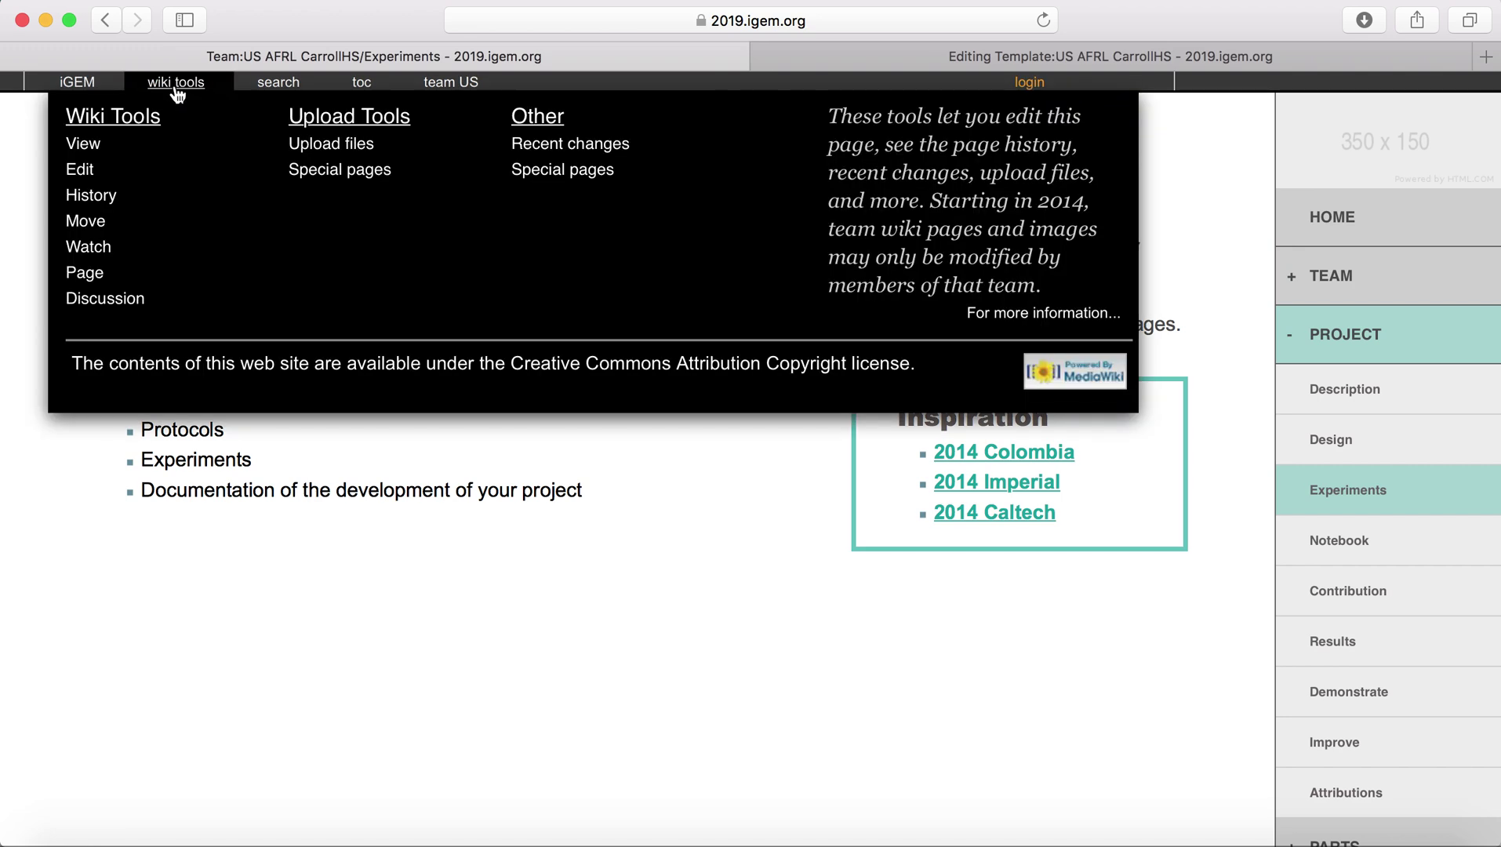
pyautogui.click(86, 171)
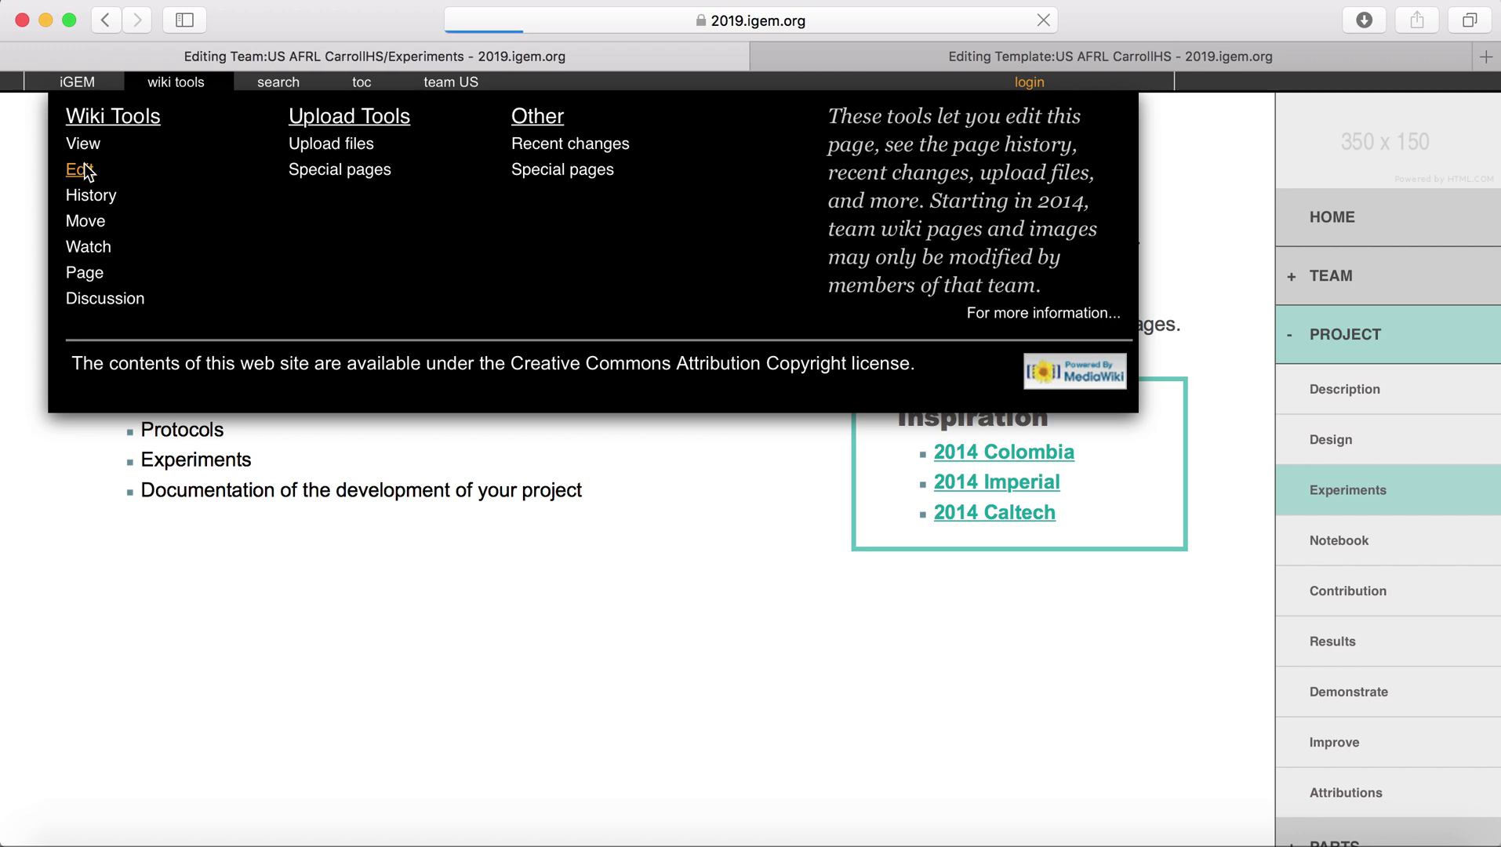
pyautogui.scroll(-8, 278, 521)
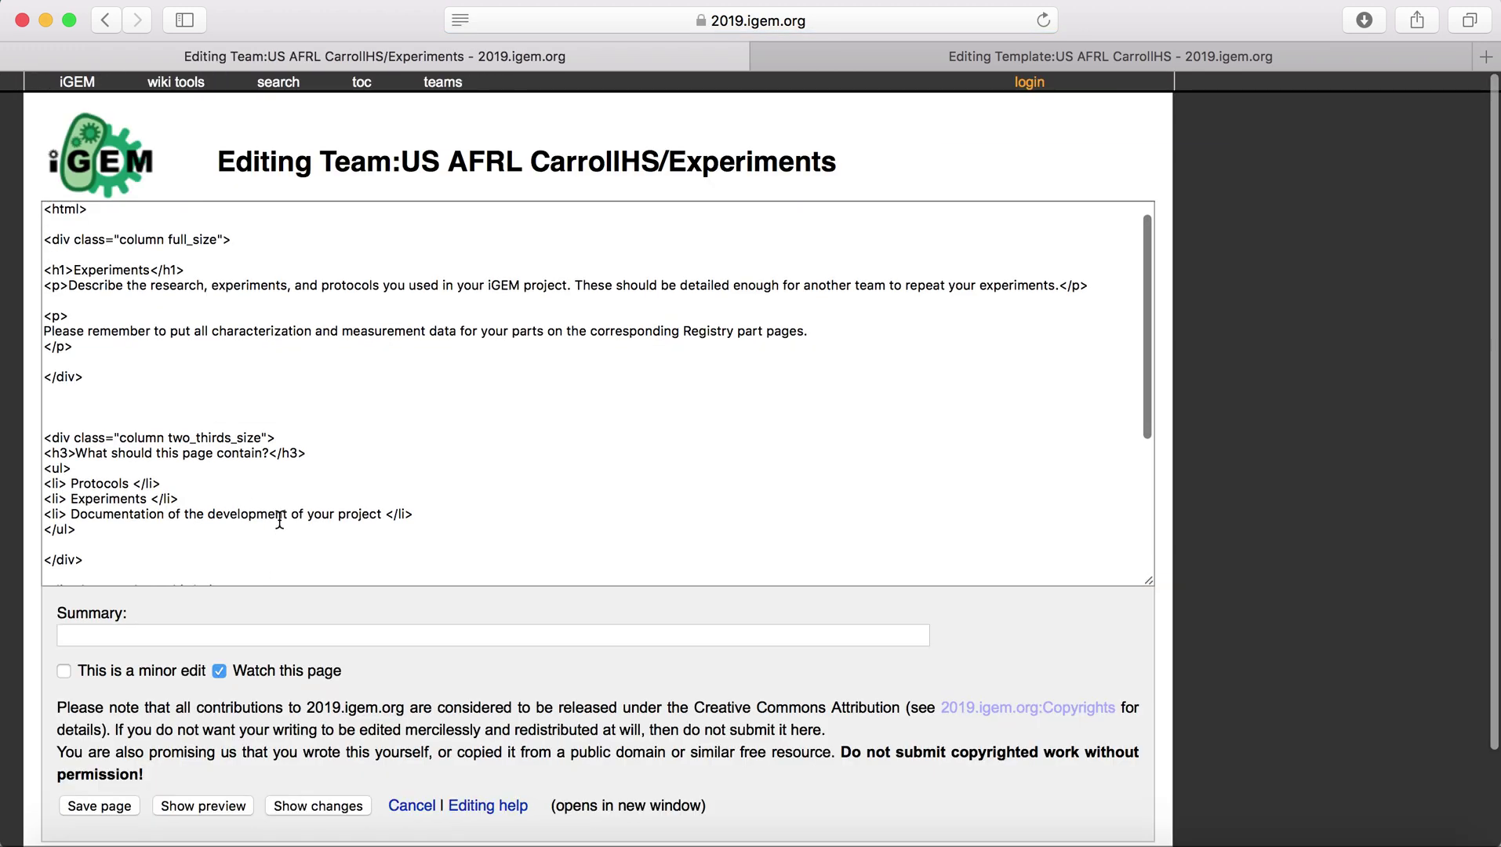
pyautogui.scroll(-3, 281, 623)
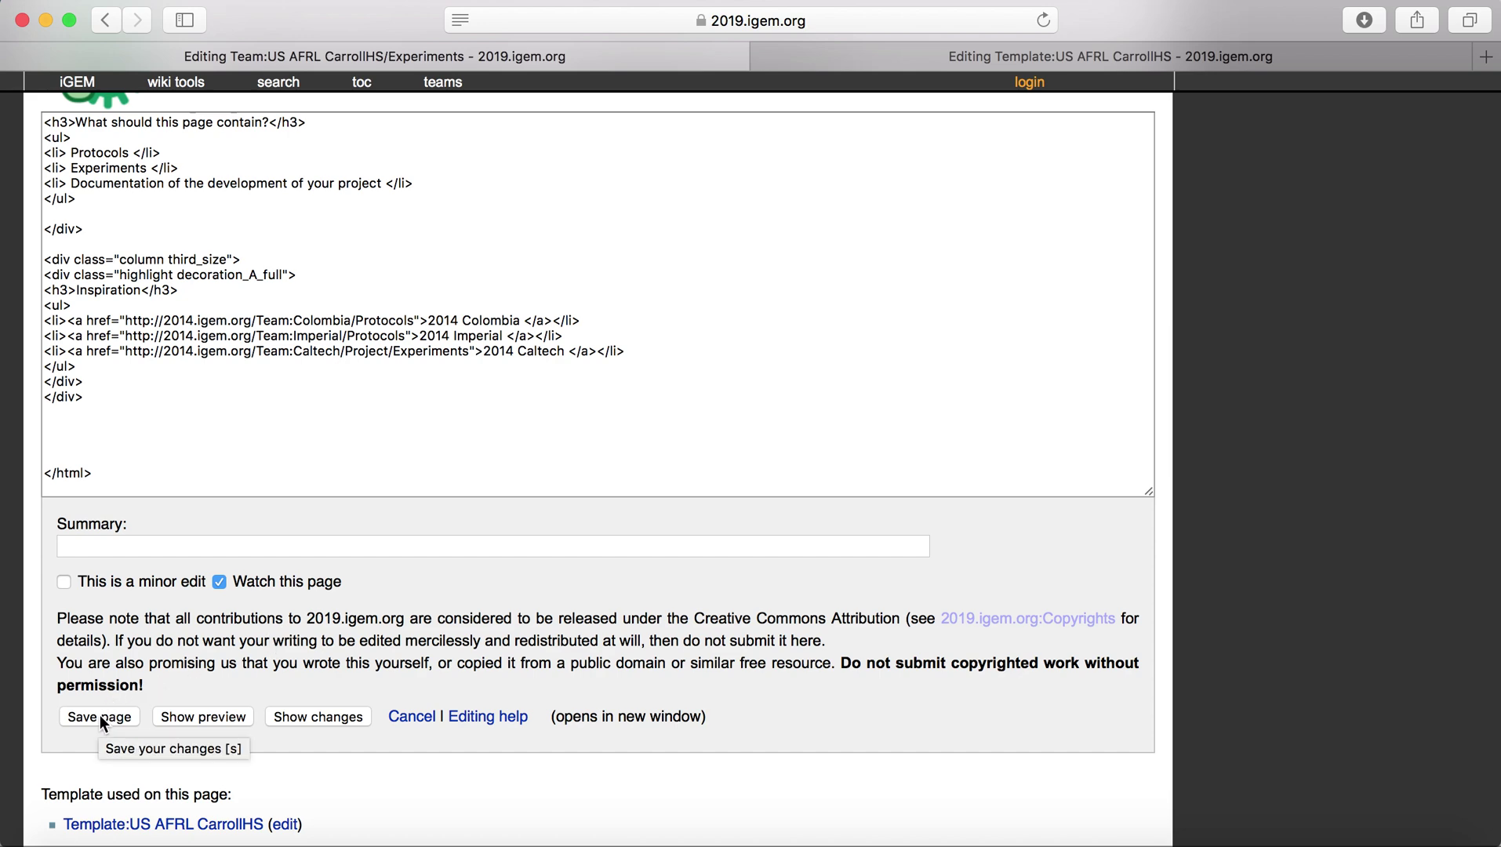
pyautogui.scroll(3, 213, 625)
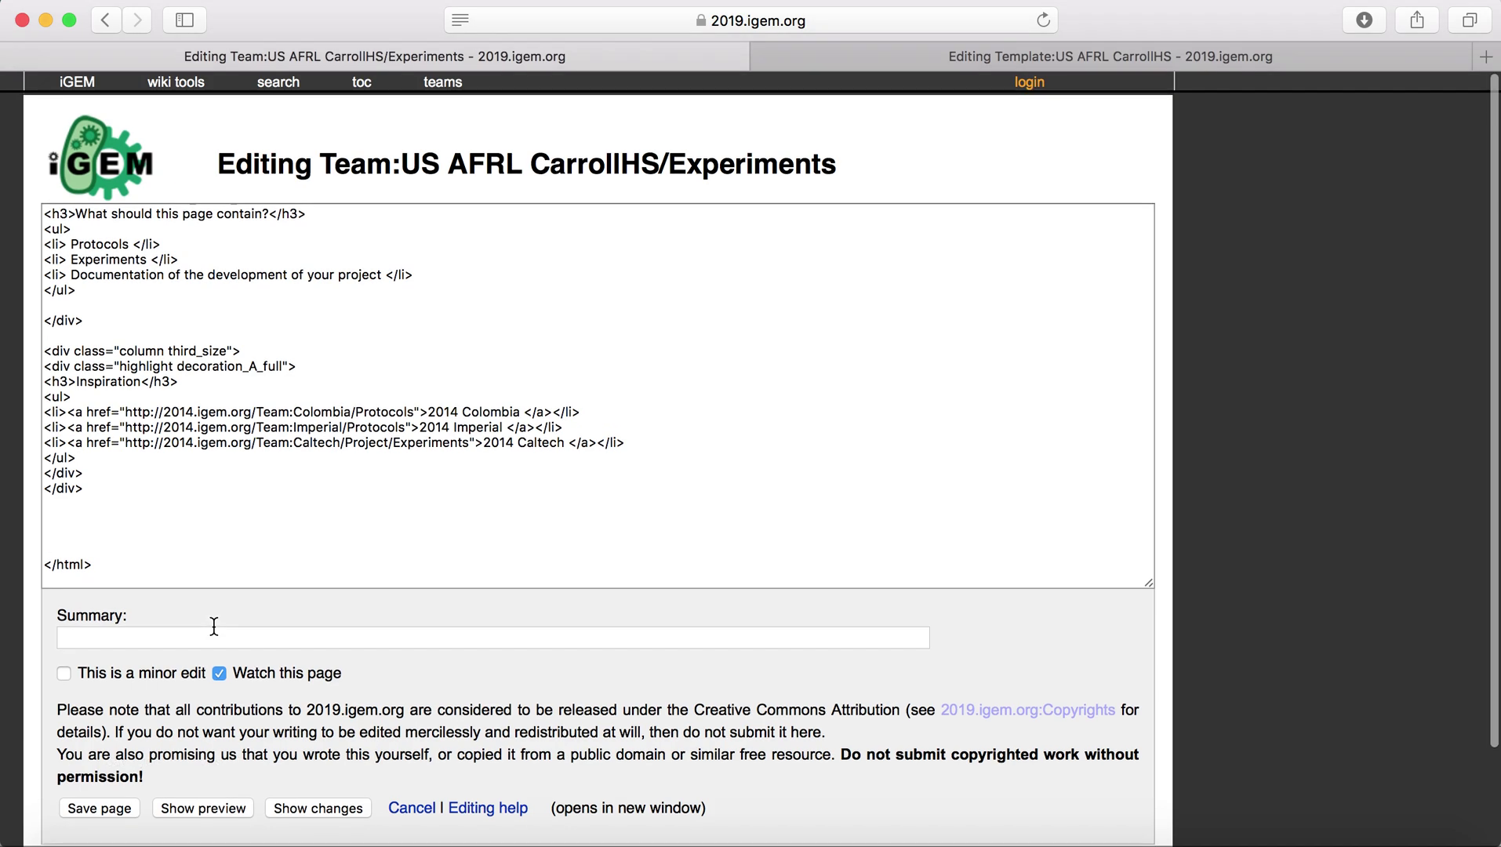
pyautogui.scroll(5, 258, 472)
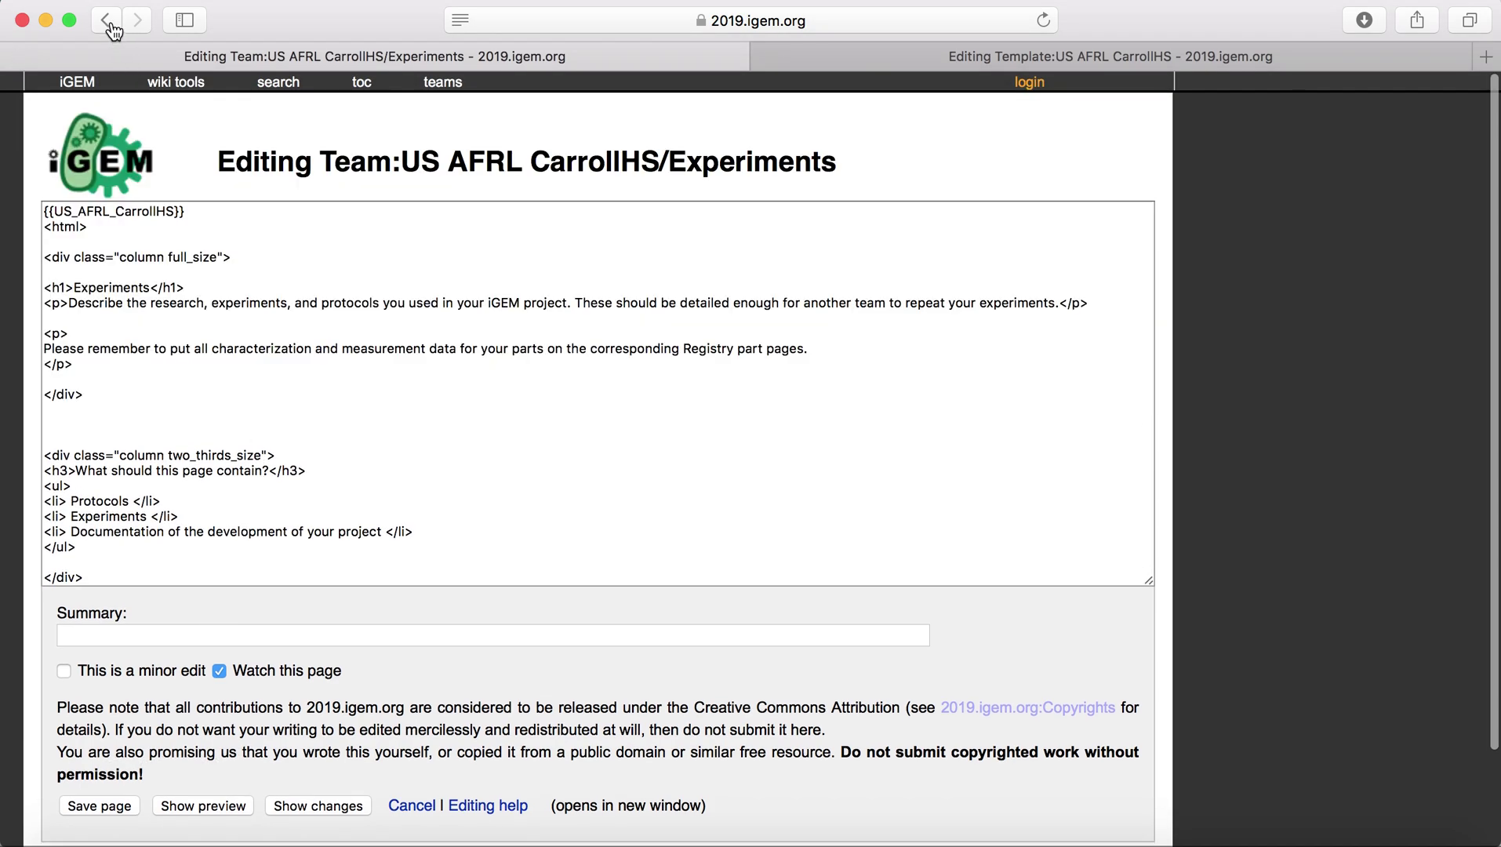
pyautogui.click(109, 22)
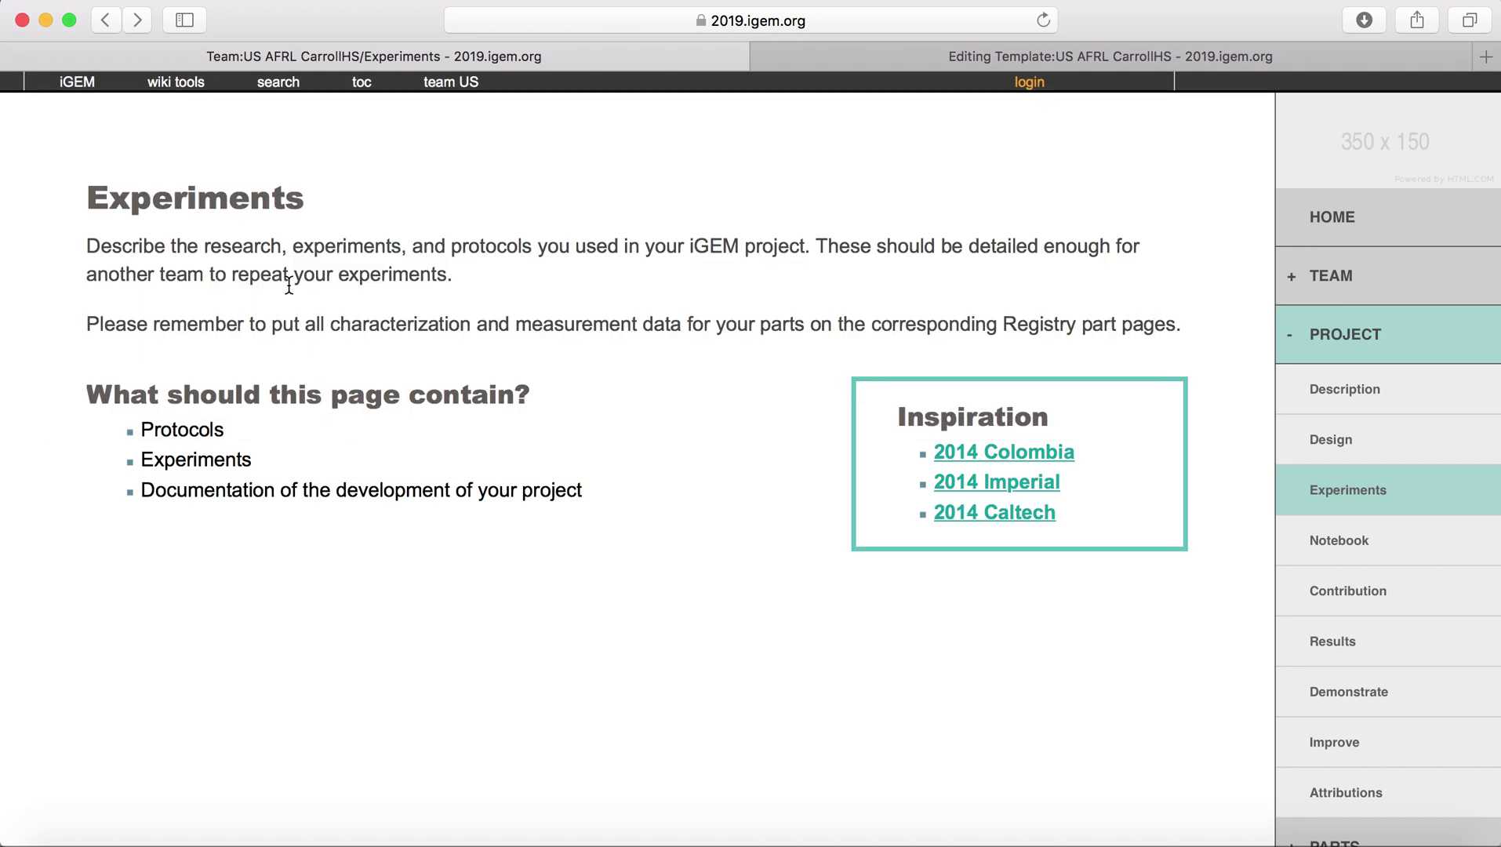
# Step: Open the upload form and choose Untitled_Artwork.jpg as the source file
pyautogui.moveTo(176, 85)
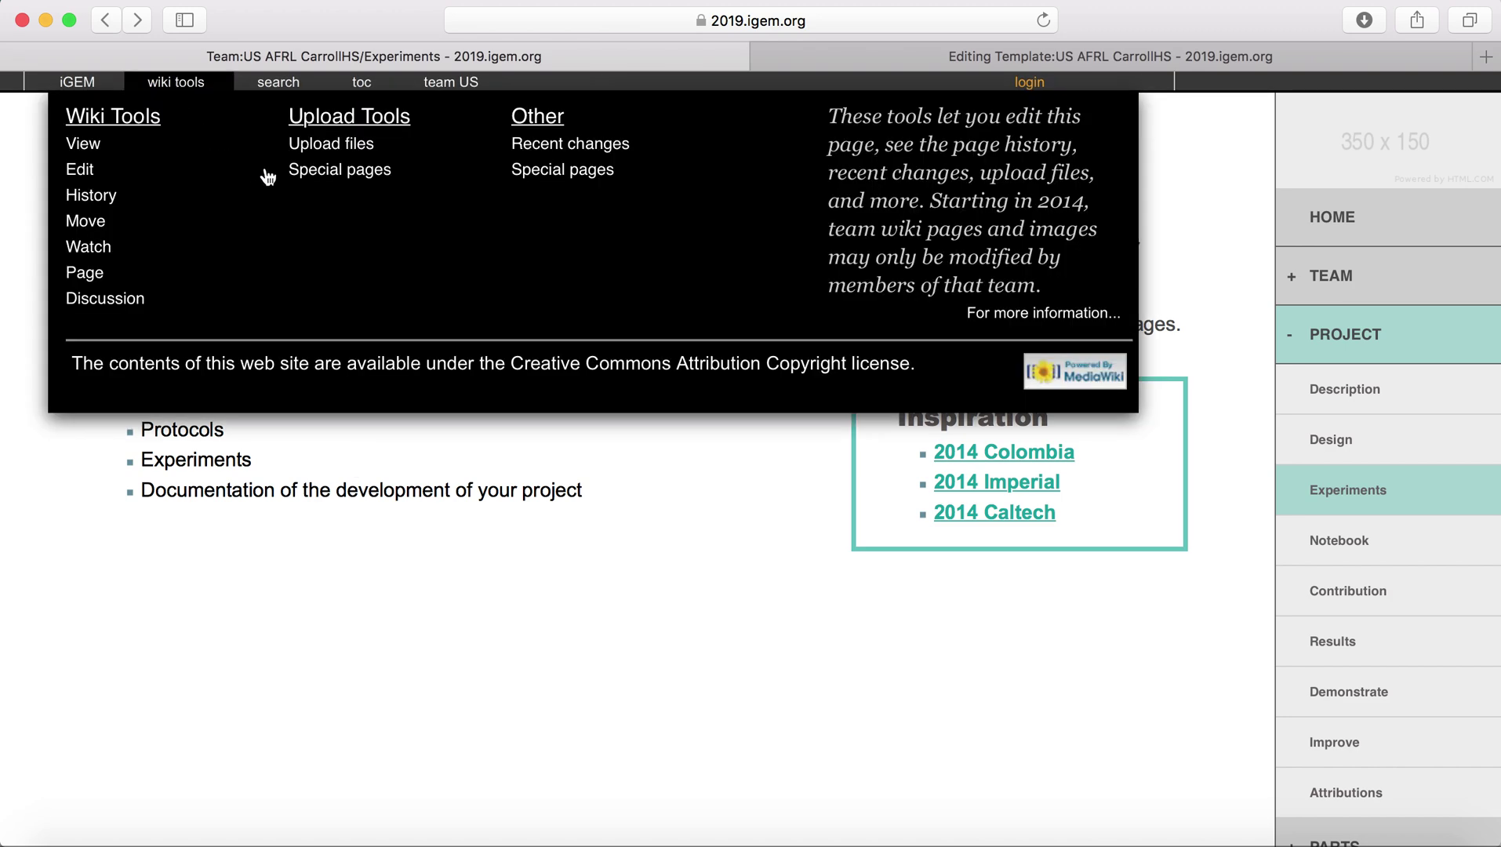
pyautogui.click(310, 141)
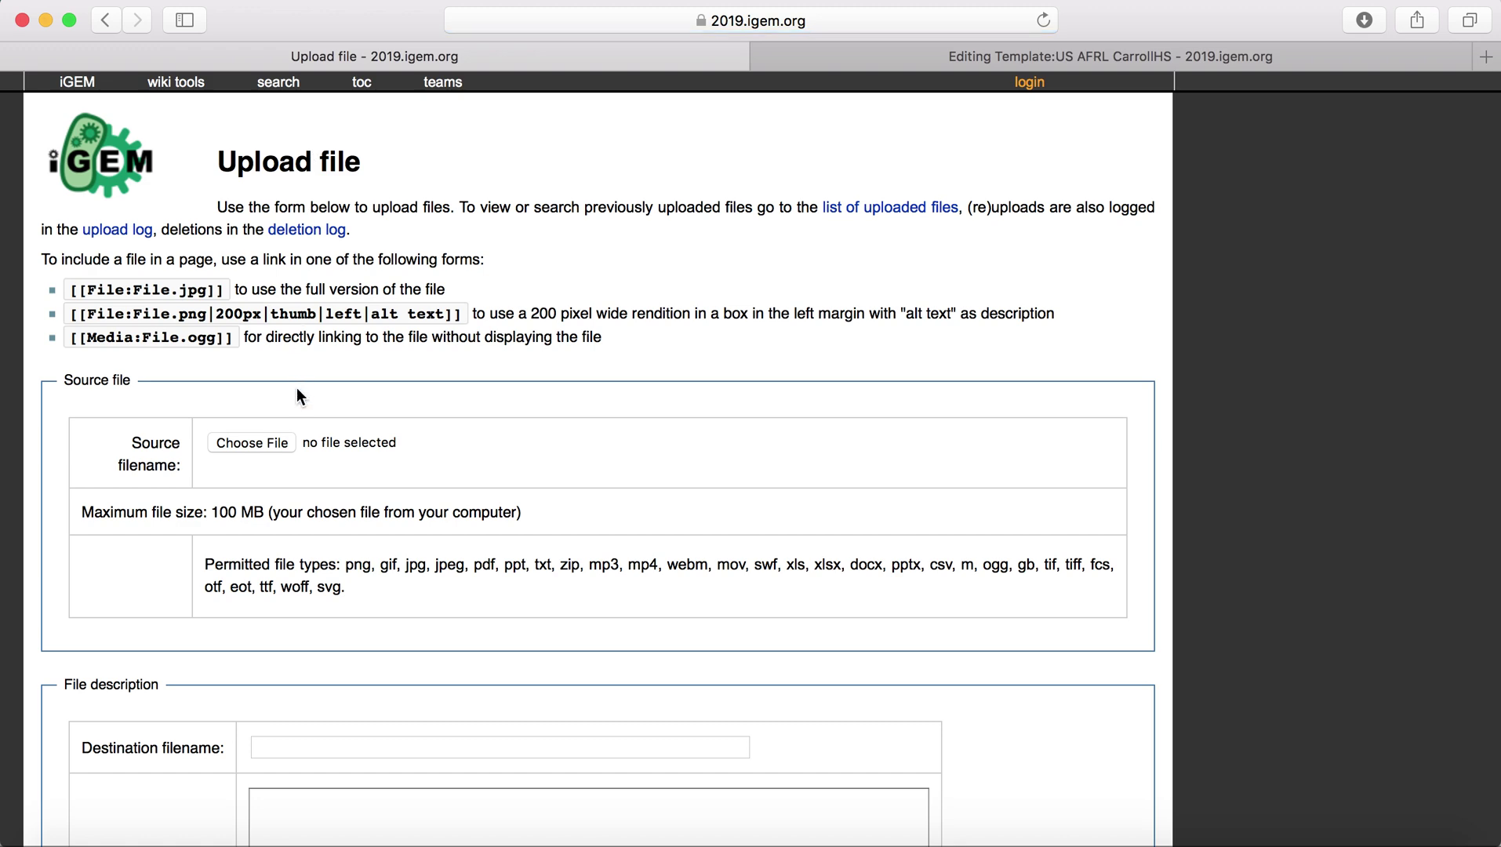
pyautogui.click(265, 443)
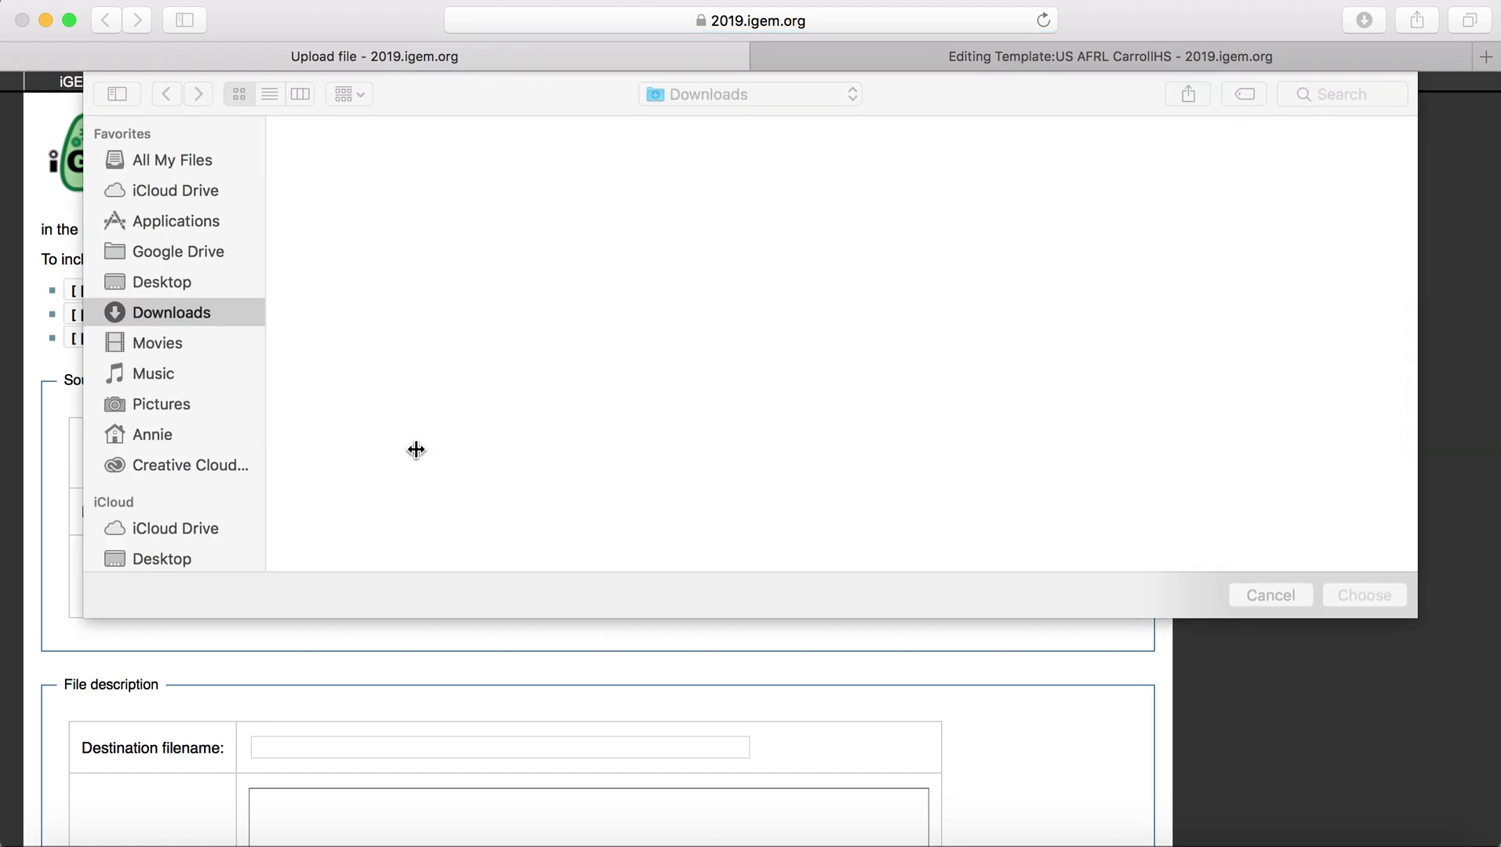
pyautogui.doubleClick(587, 196)
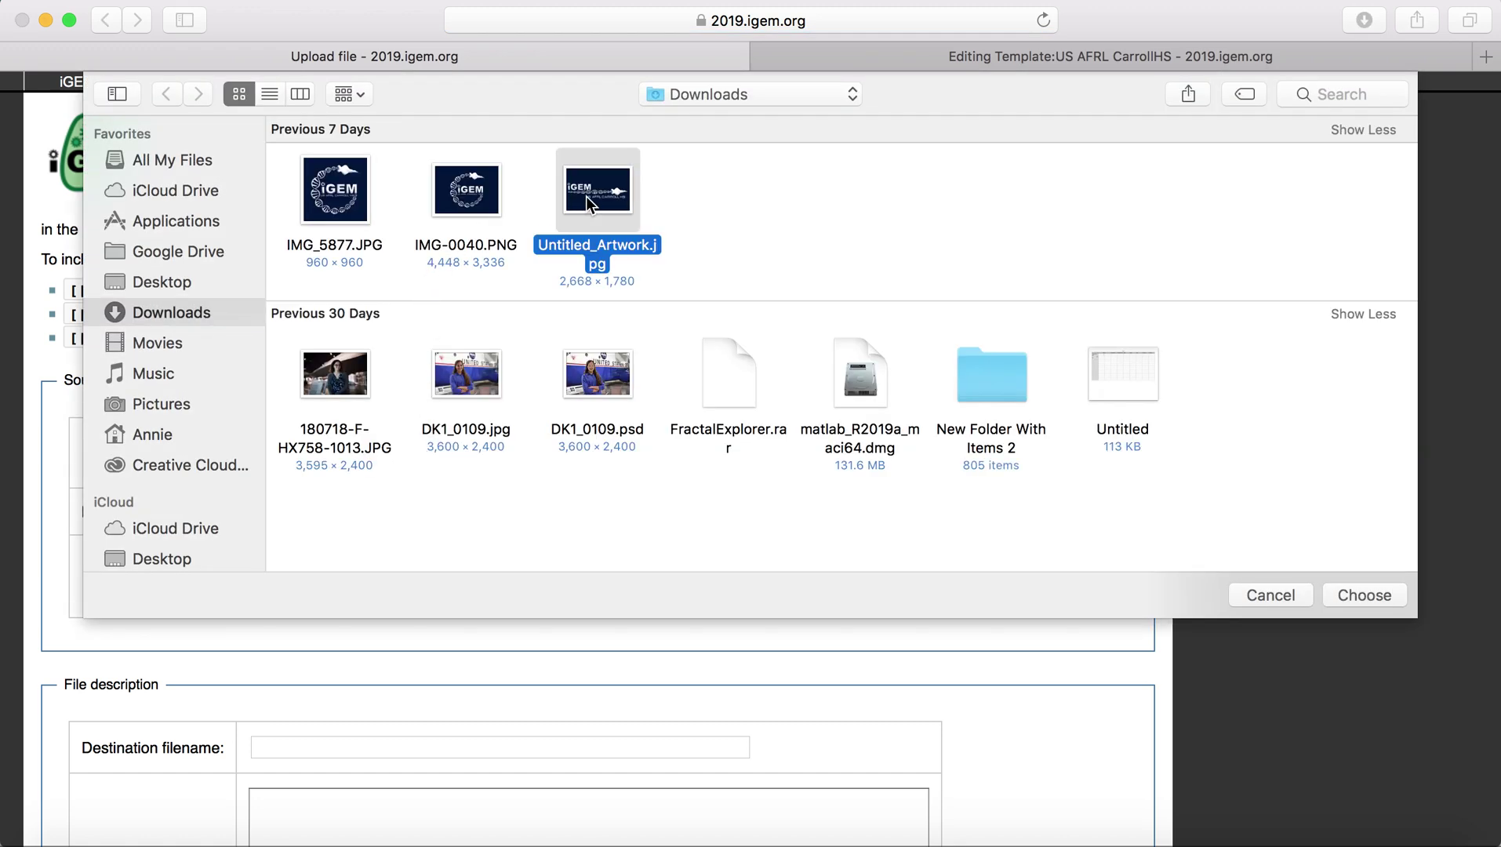
pyautogui.scroll(-1, 471, 314)
pyautogui.scroll(-2, 410, 373)
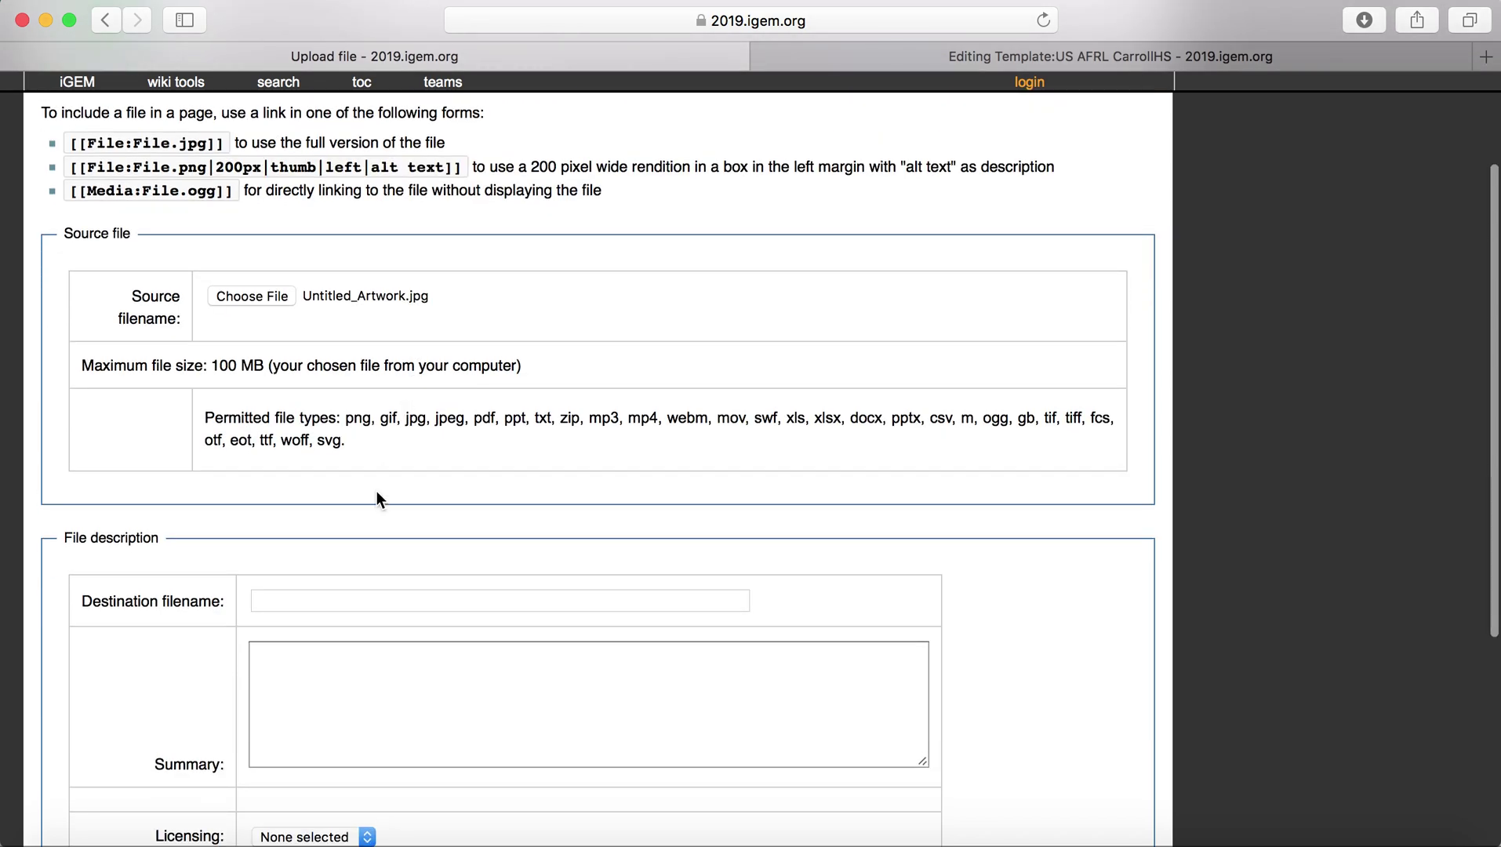
# Step: Set the destination filename to T--US_AFRL_CarrollHS--TeamLinearLogo2019.JPG and upload the file
pyautogui.click(327, 594)
pyautogui.scroll(-1, 327, 593)
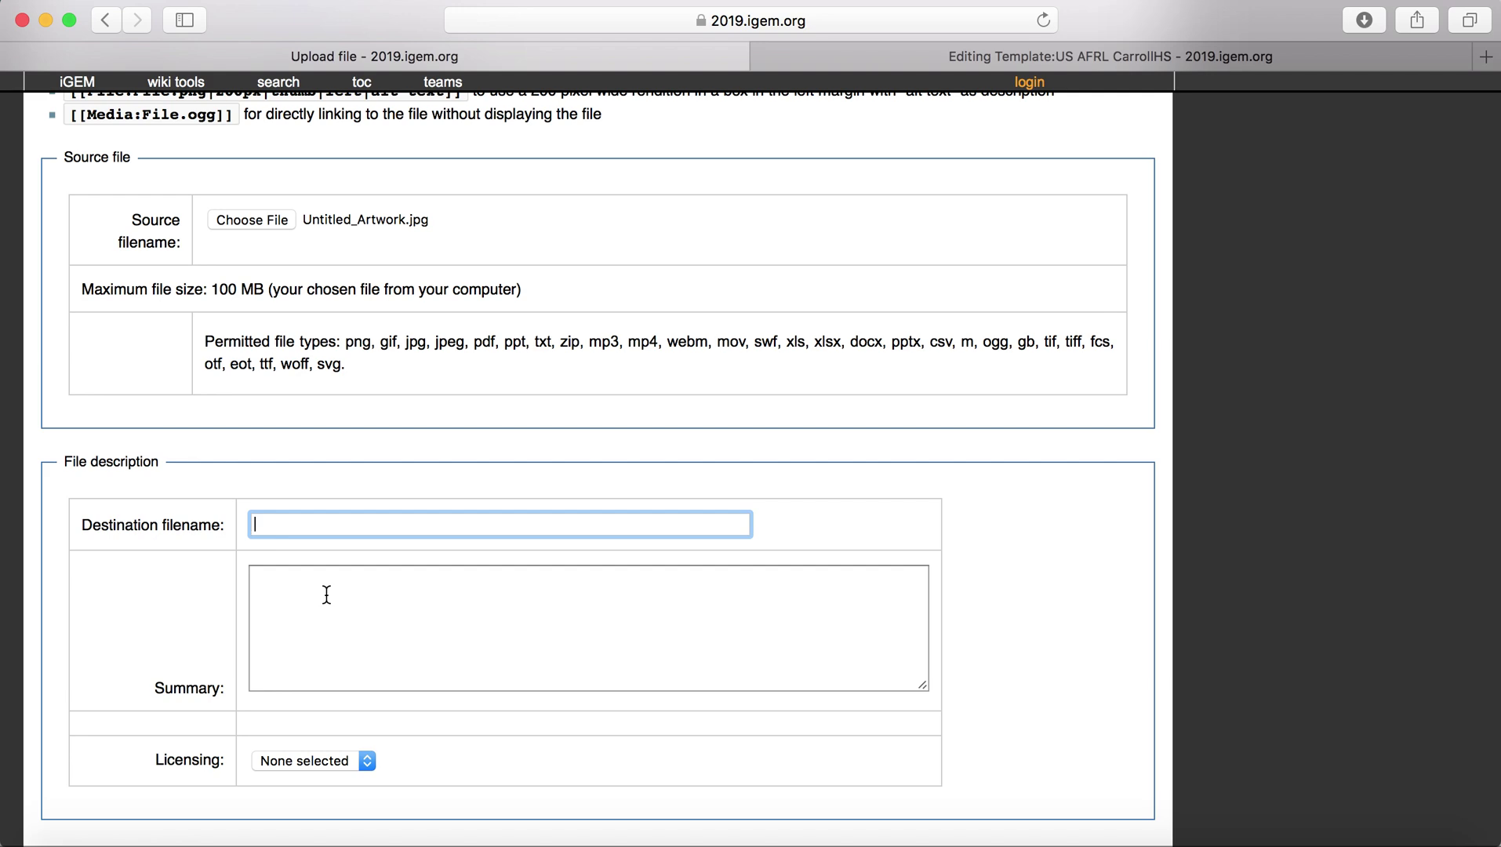
pyautogui.write('T-')
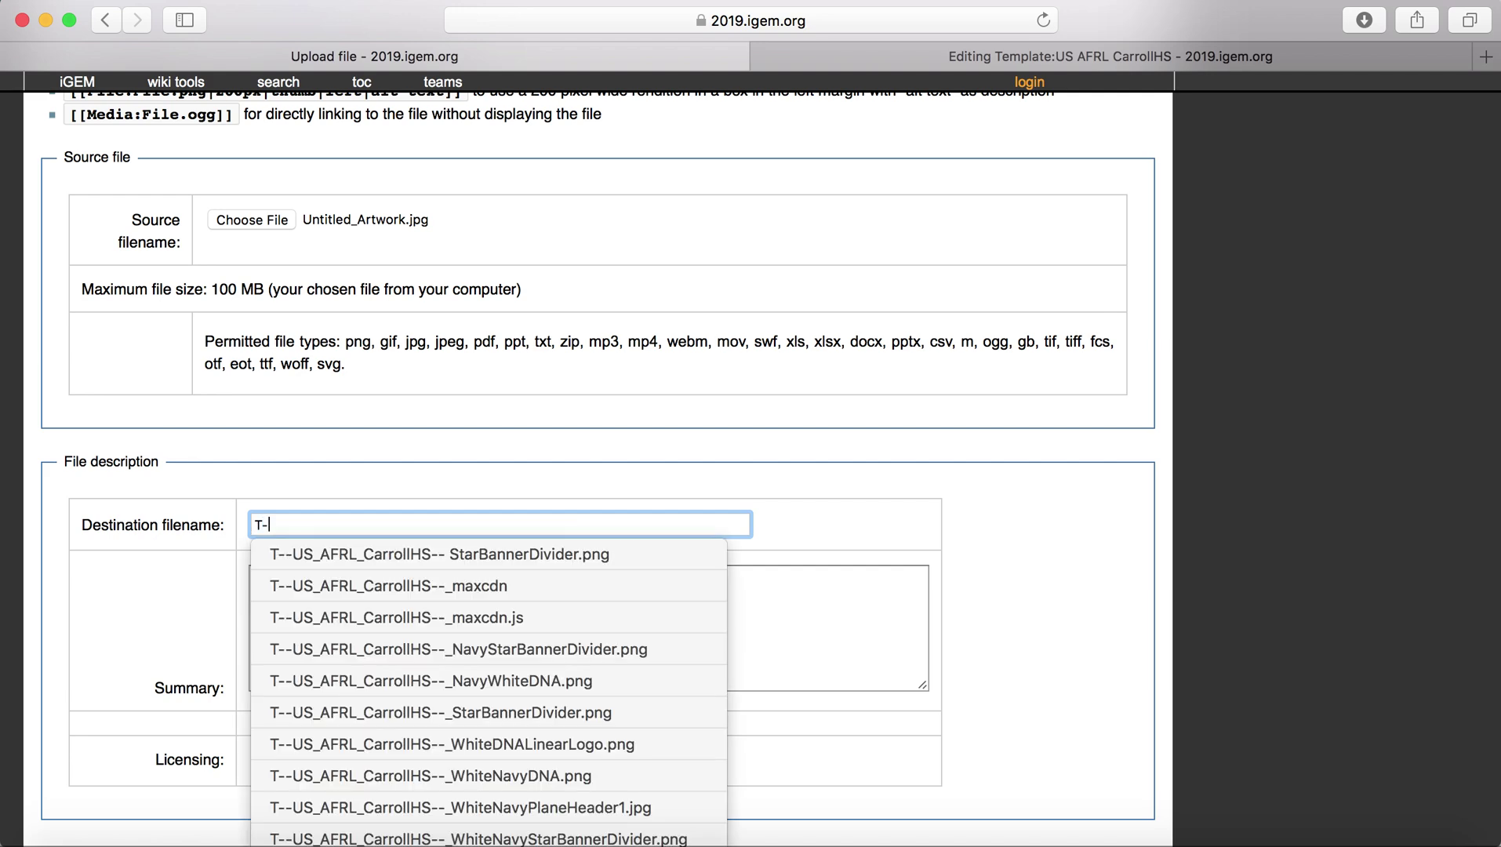
pyautogui.write('-US')
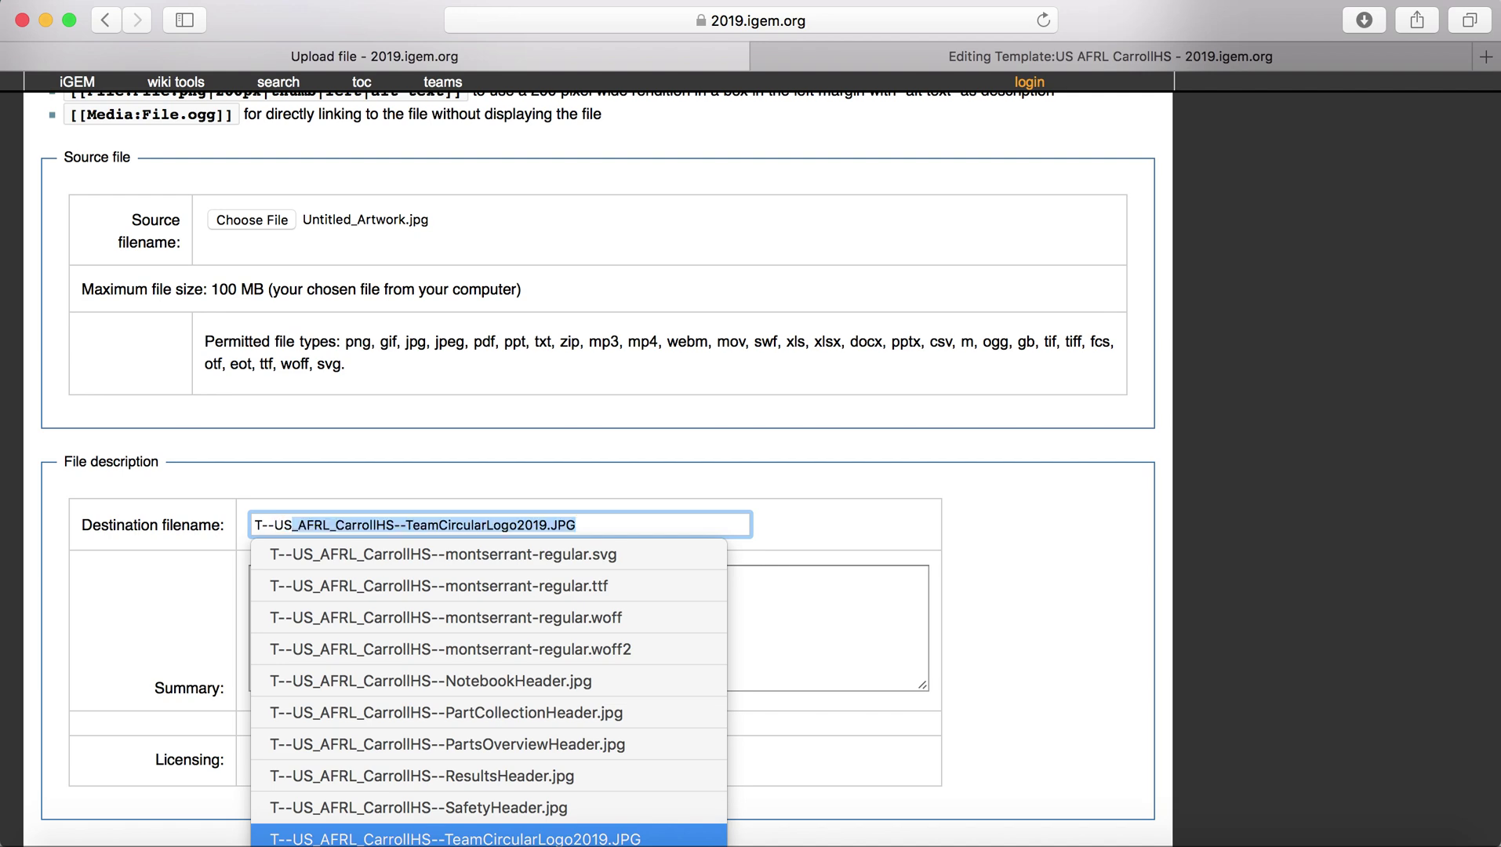
pyautogui.press('Right')
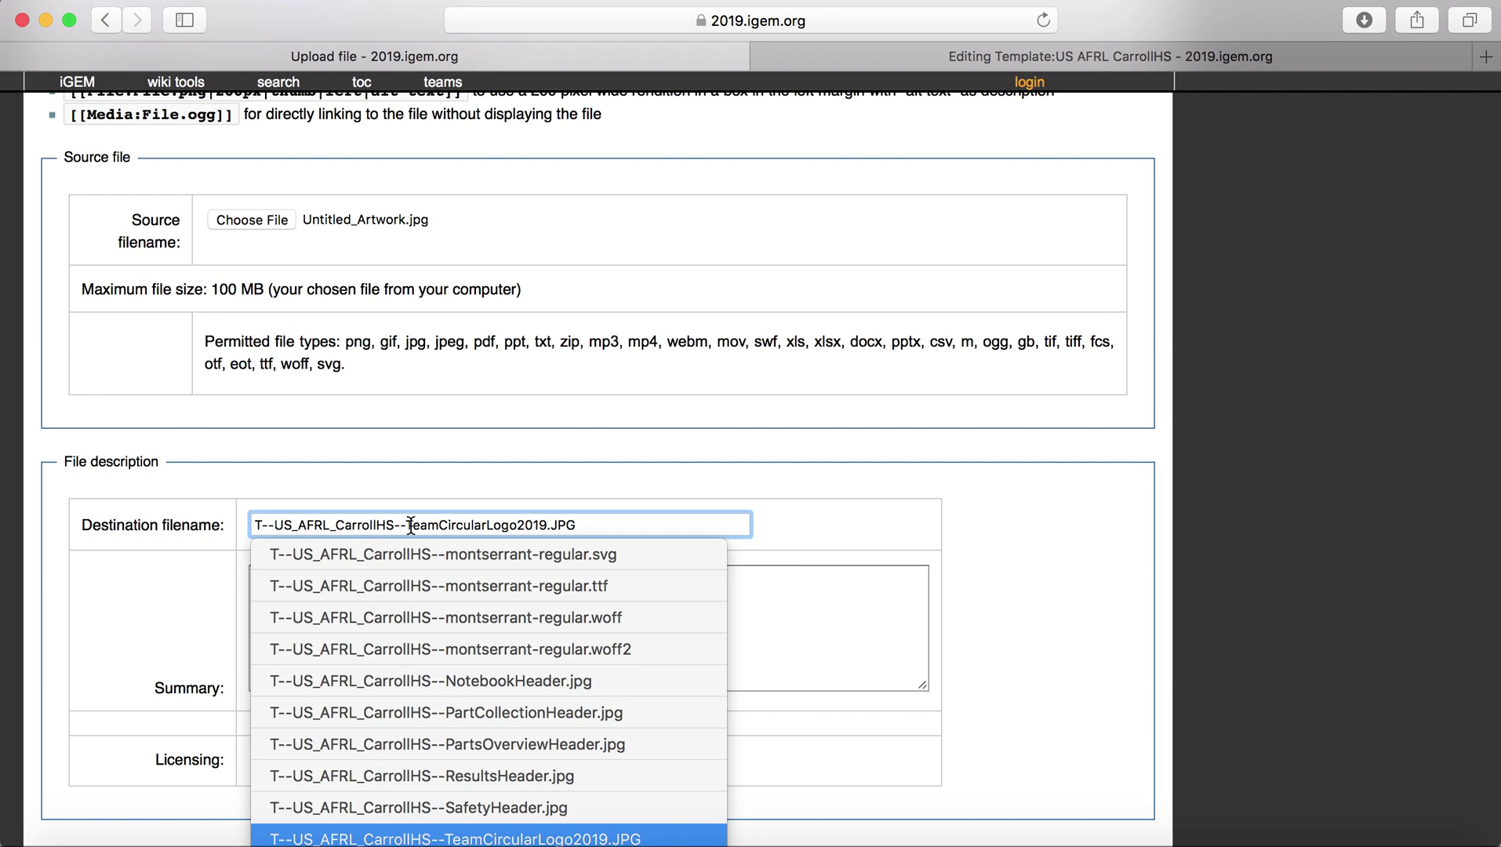
pyautogui.moveTo(438, 526); pyautogui.dragTo(487, 527)
pyautogui.write('Linear')
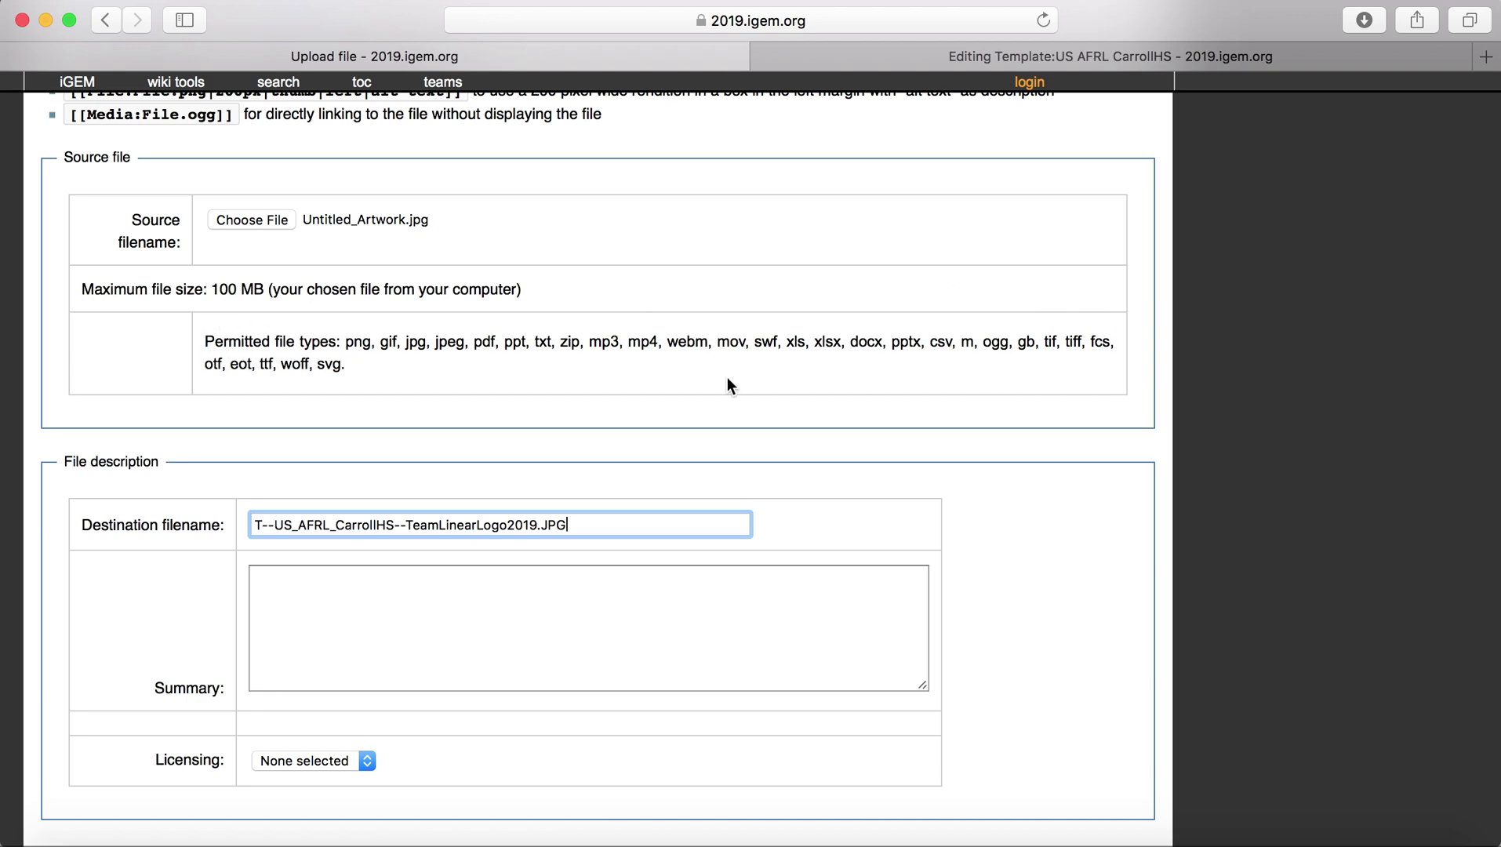
pyautogui.scroll(-5, 376, 368)
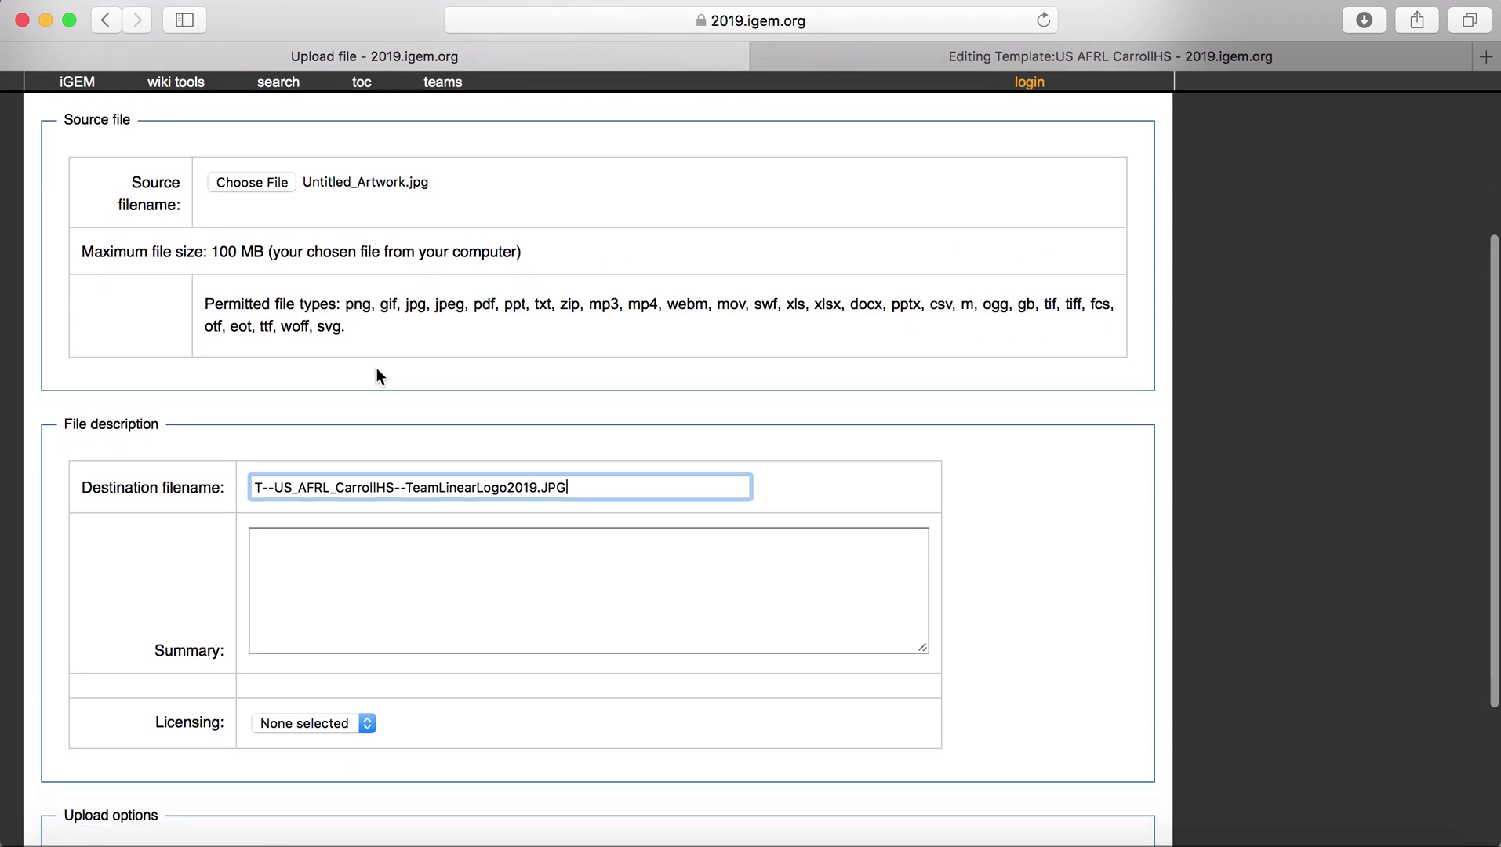
pyautogui.scroll(-2, 374, 635)
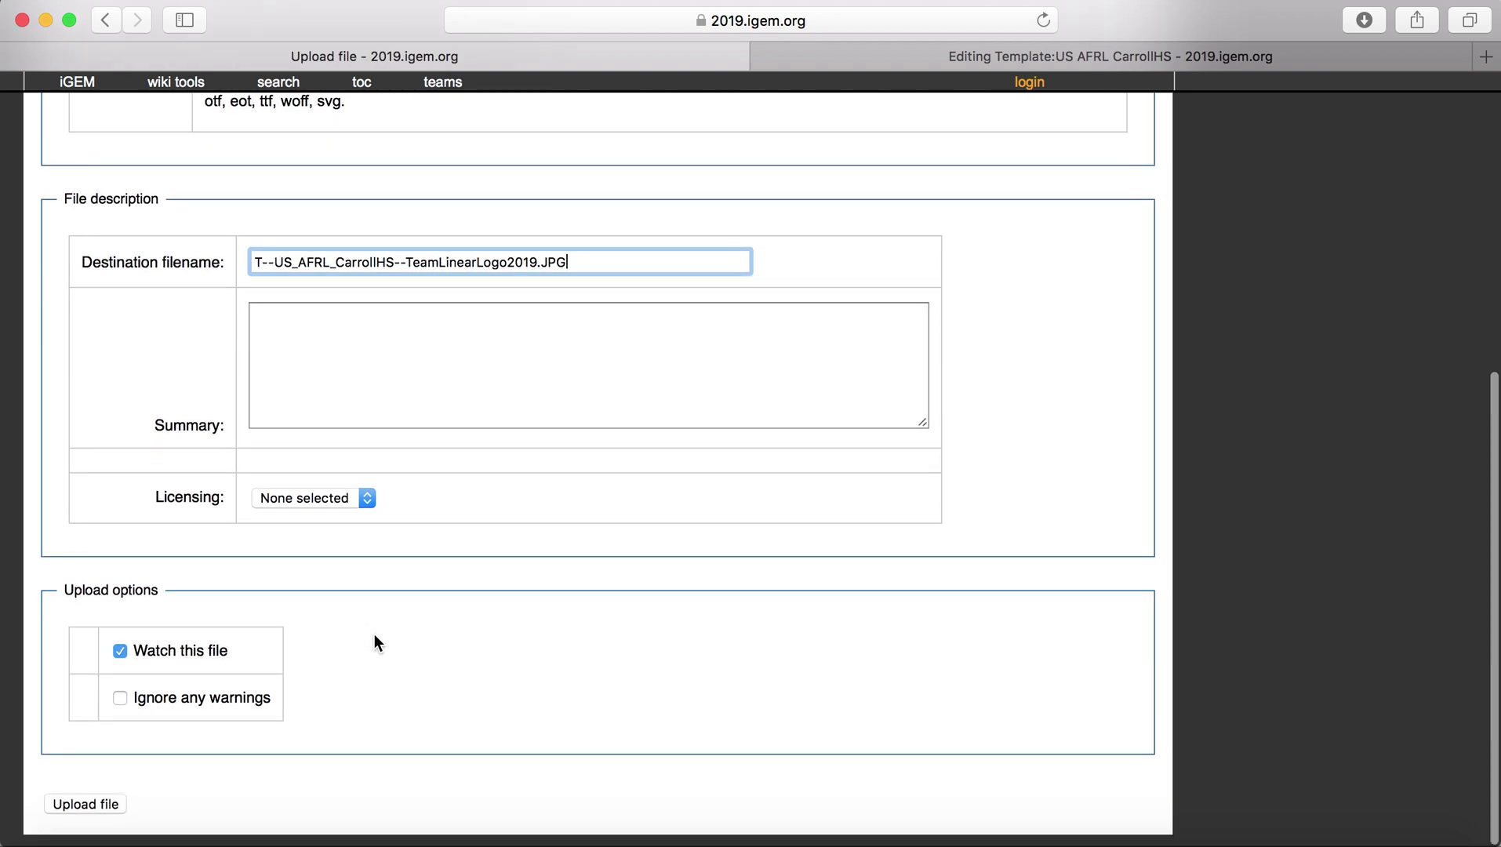
pyautogui.click(79, 803)
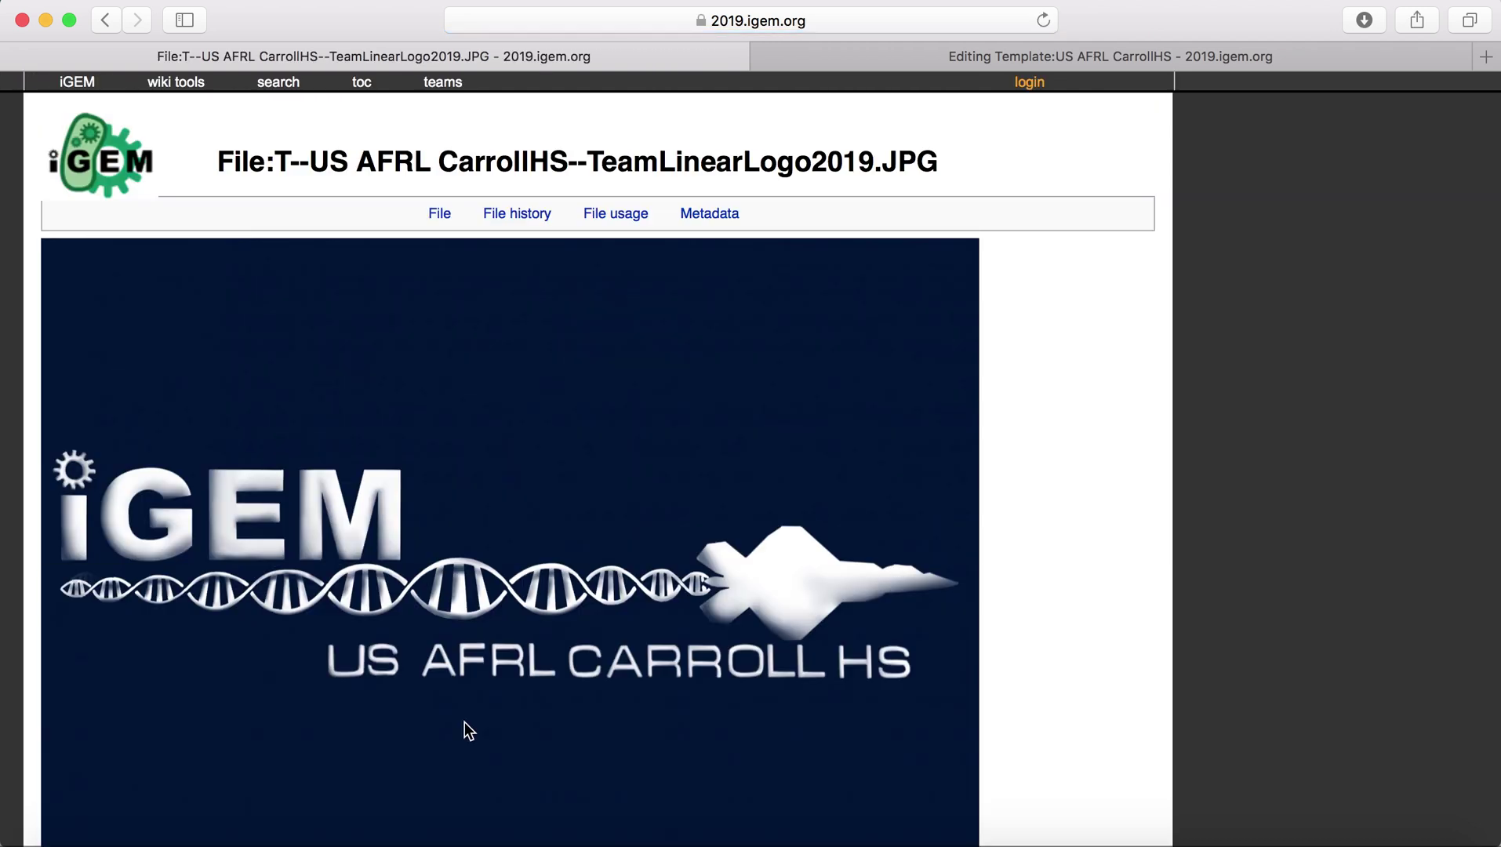
# Step: View the linear logo at full size, then return to its file page's File history
pyautogui.scroll(-4, 465, 722)
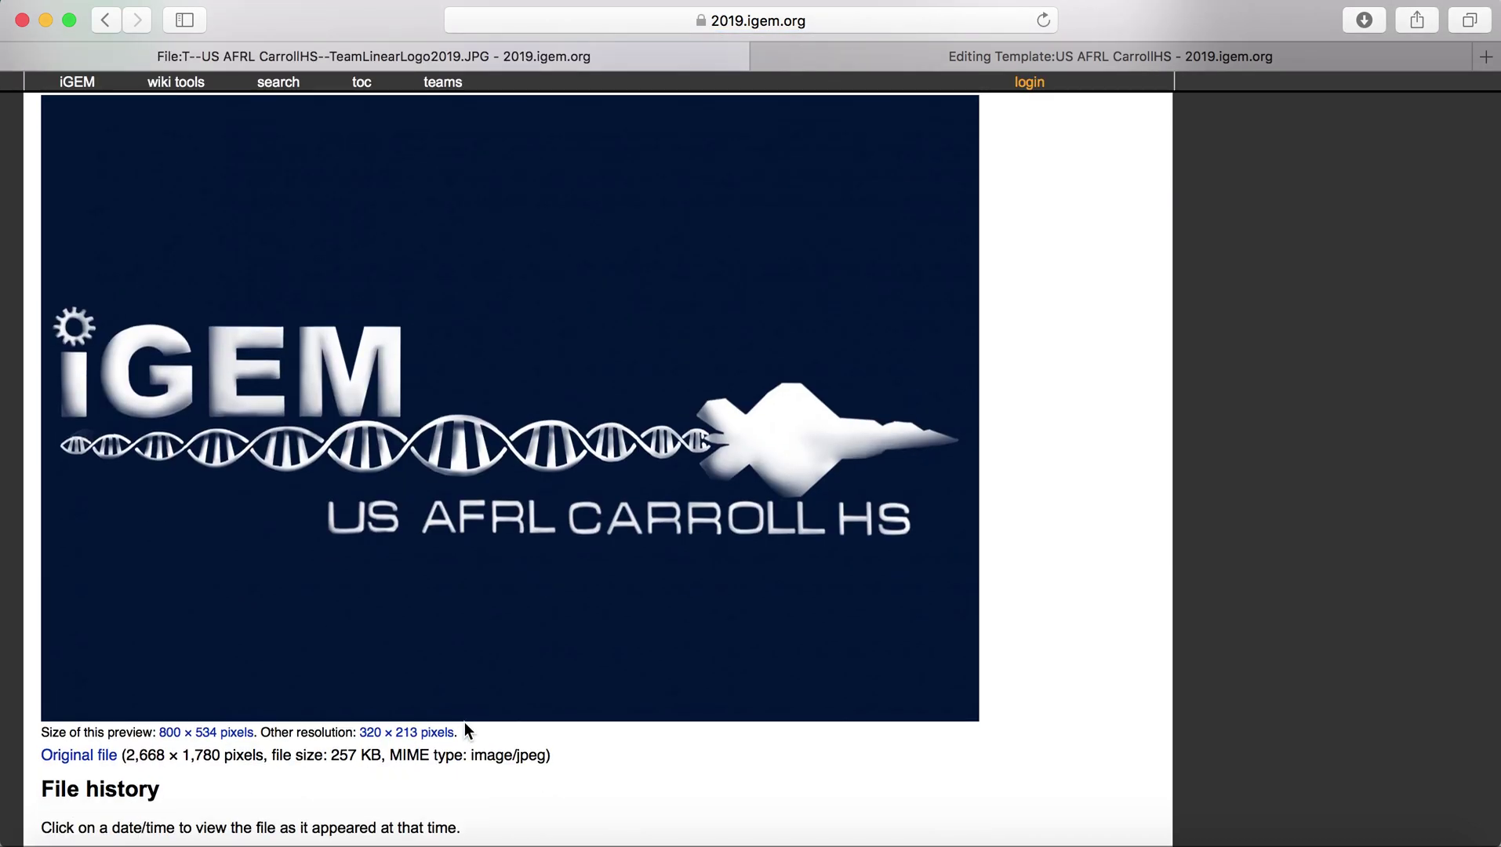
pyautogui.scroll(-6, 465, 726)
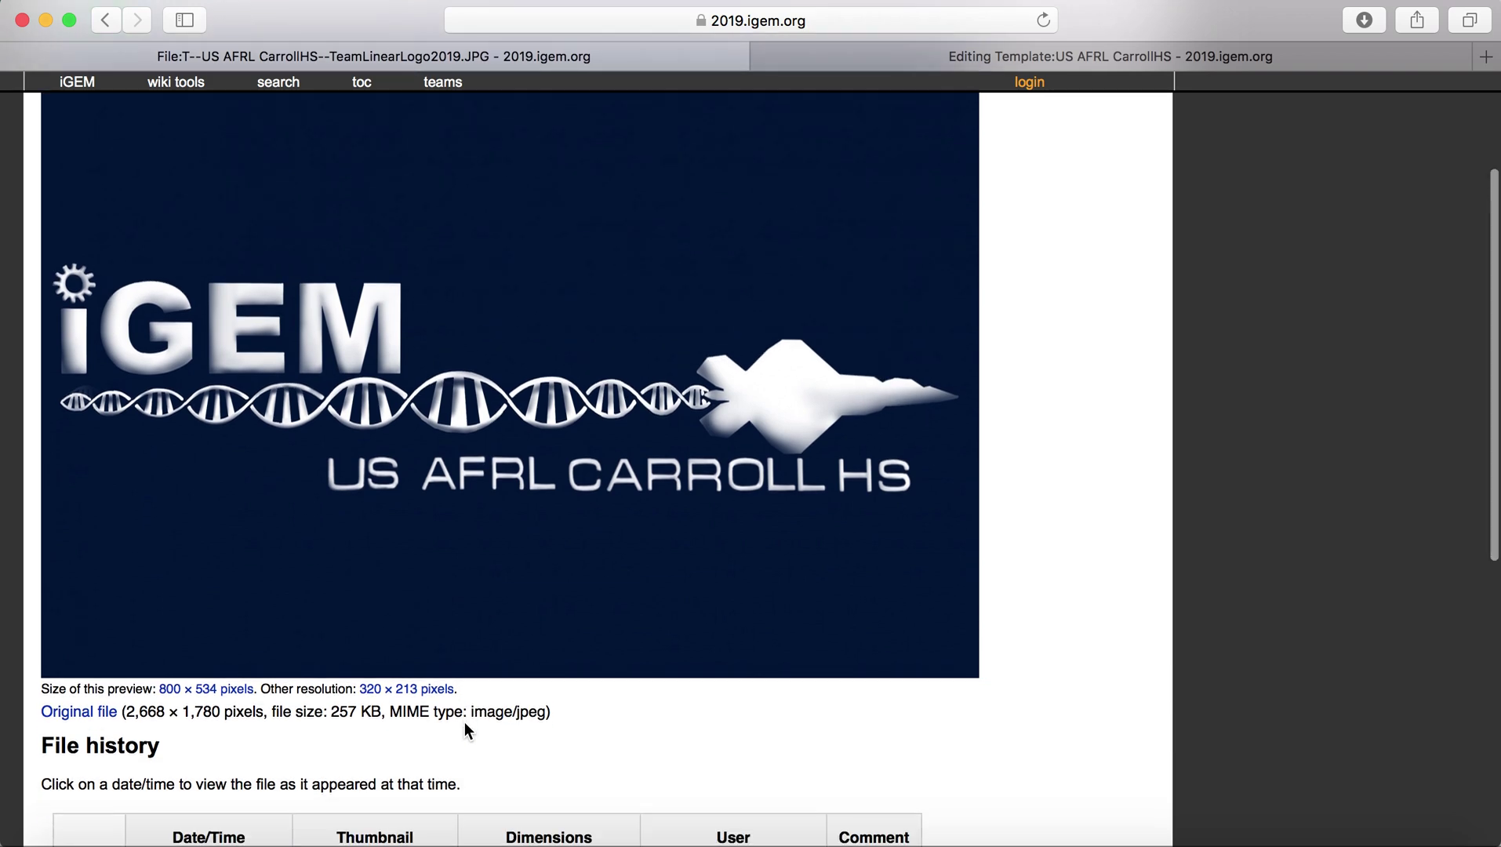
pyautogui.scroll(-3, 464, 722)
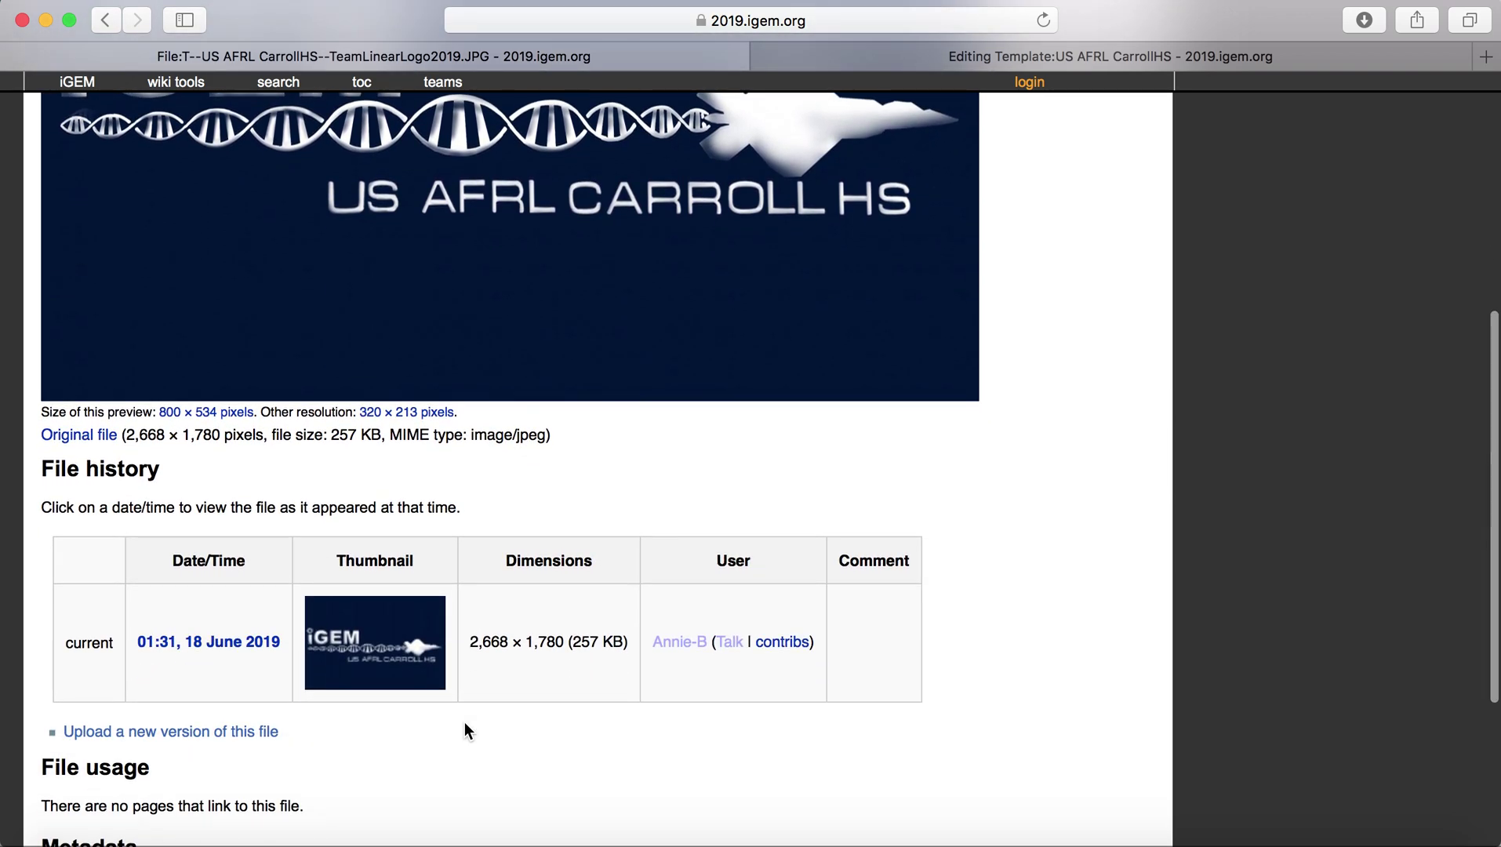
pyautogui.click(403, 660)
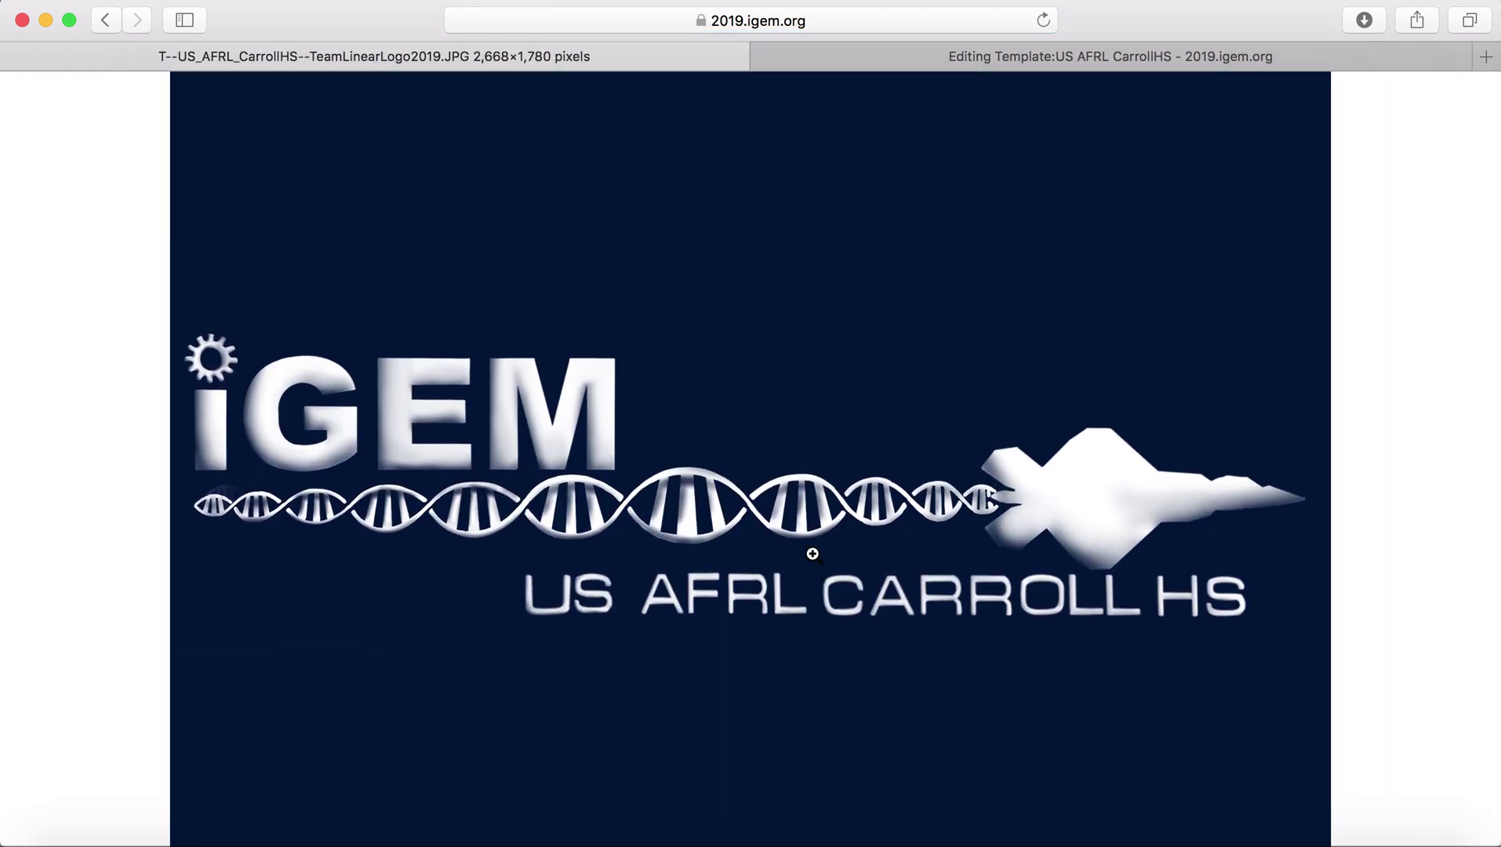
pyautogui.click(739, 22)
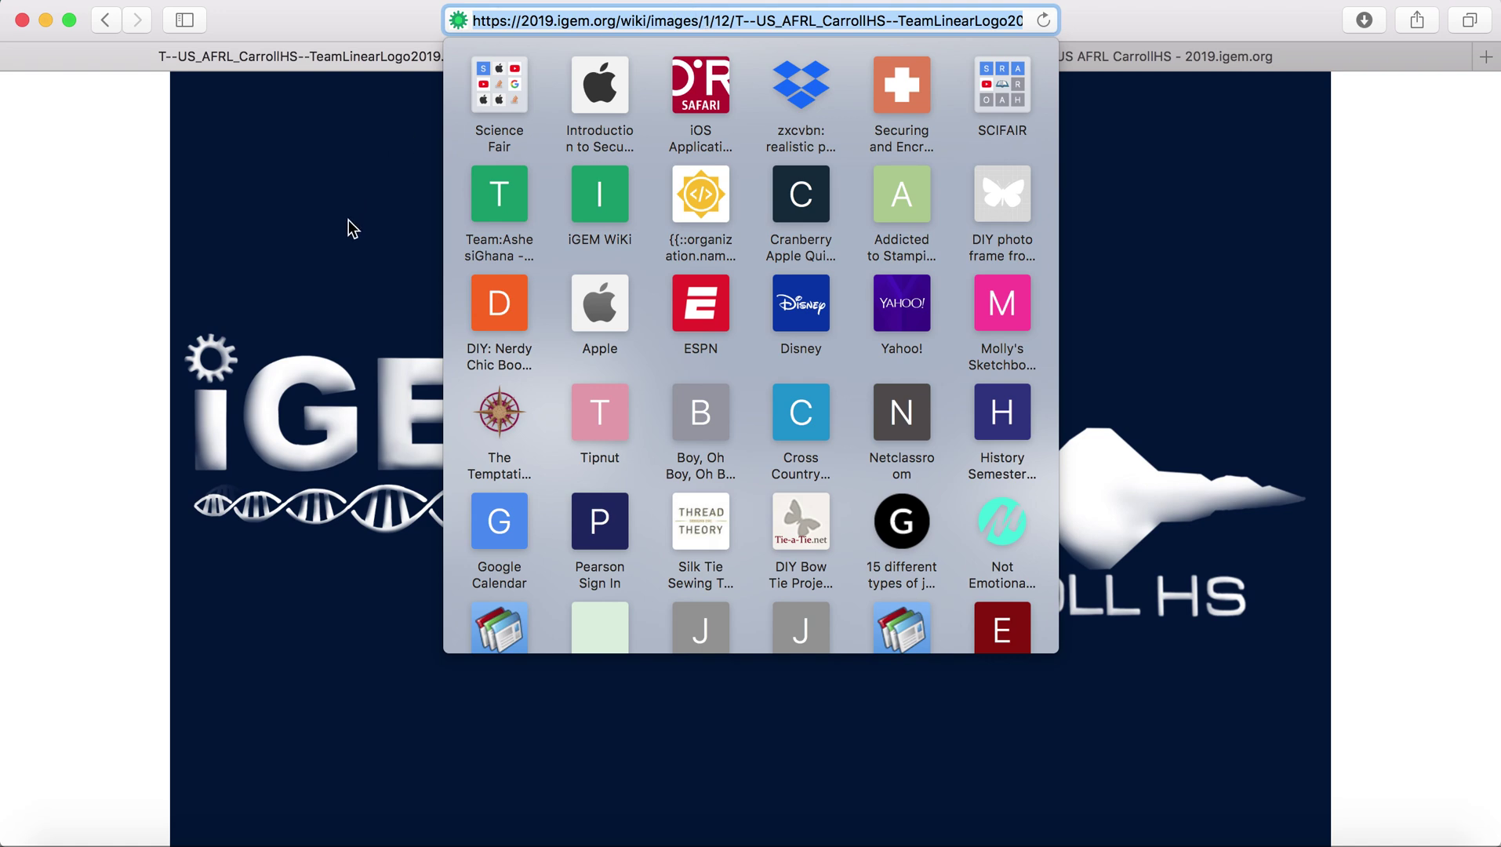
pyautogui.click(145, 248)
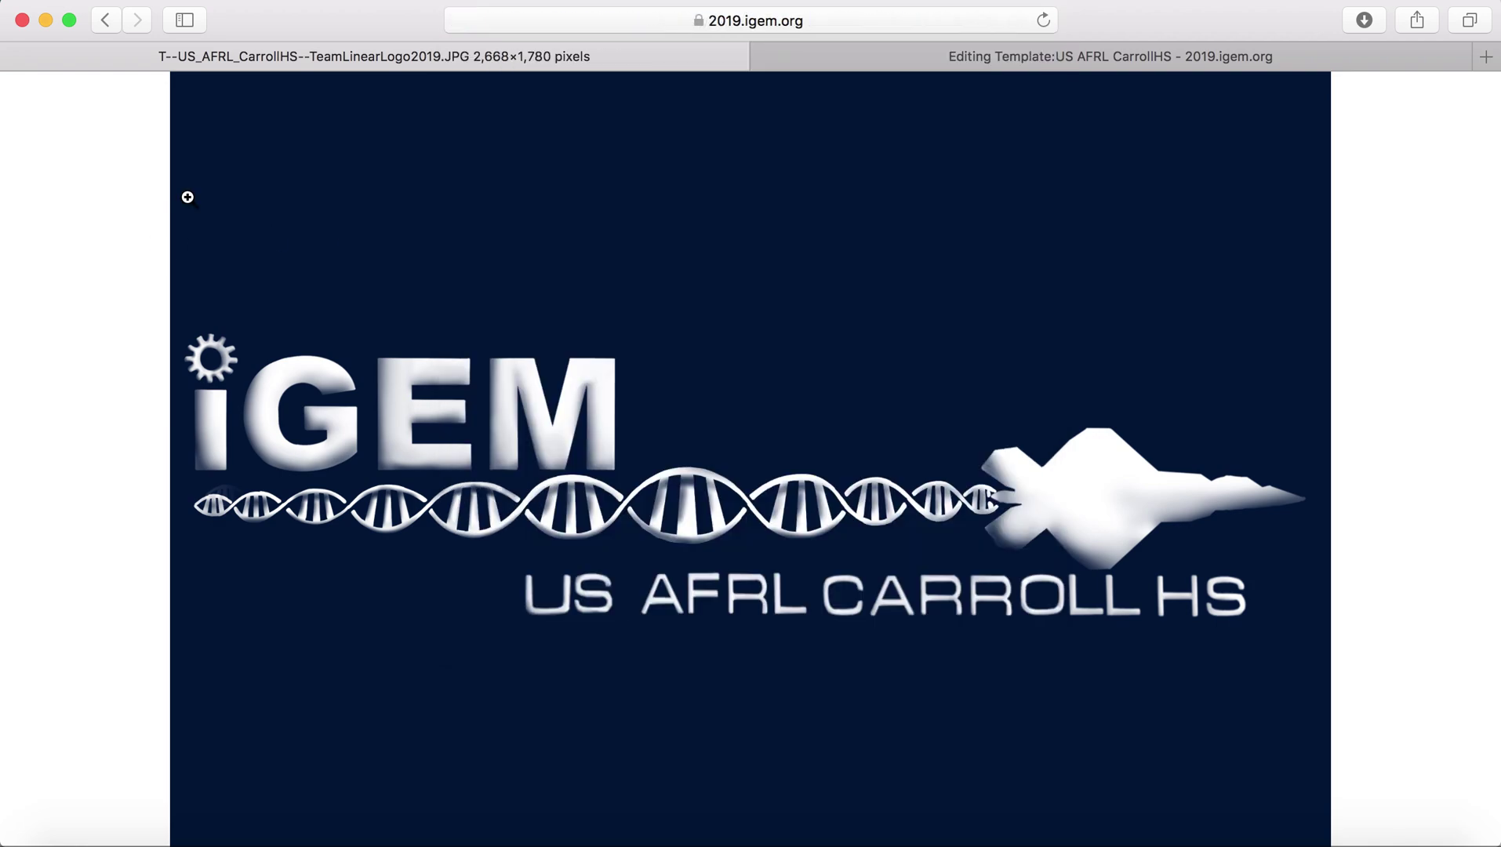
pyautogui.click(108, 21)
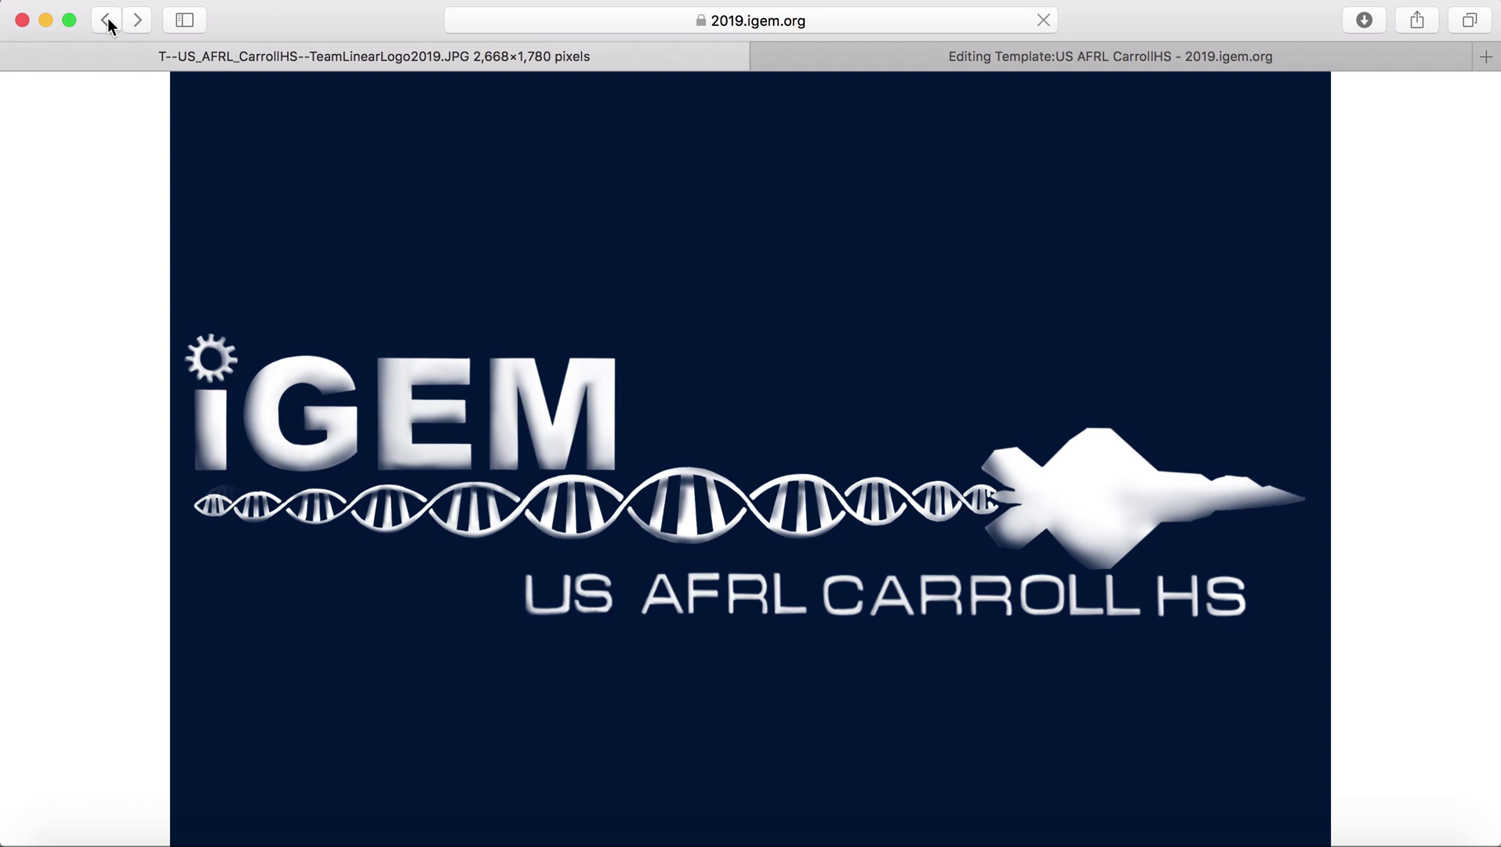
pyautogui.scroll(-5, 280, 345)
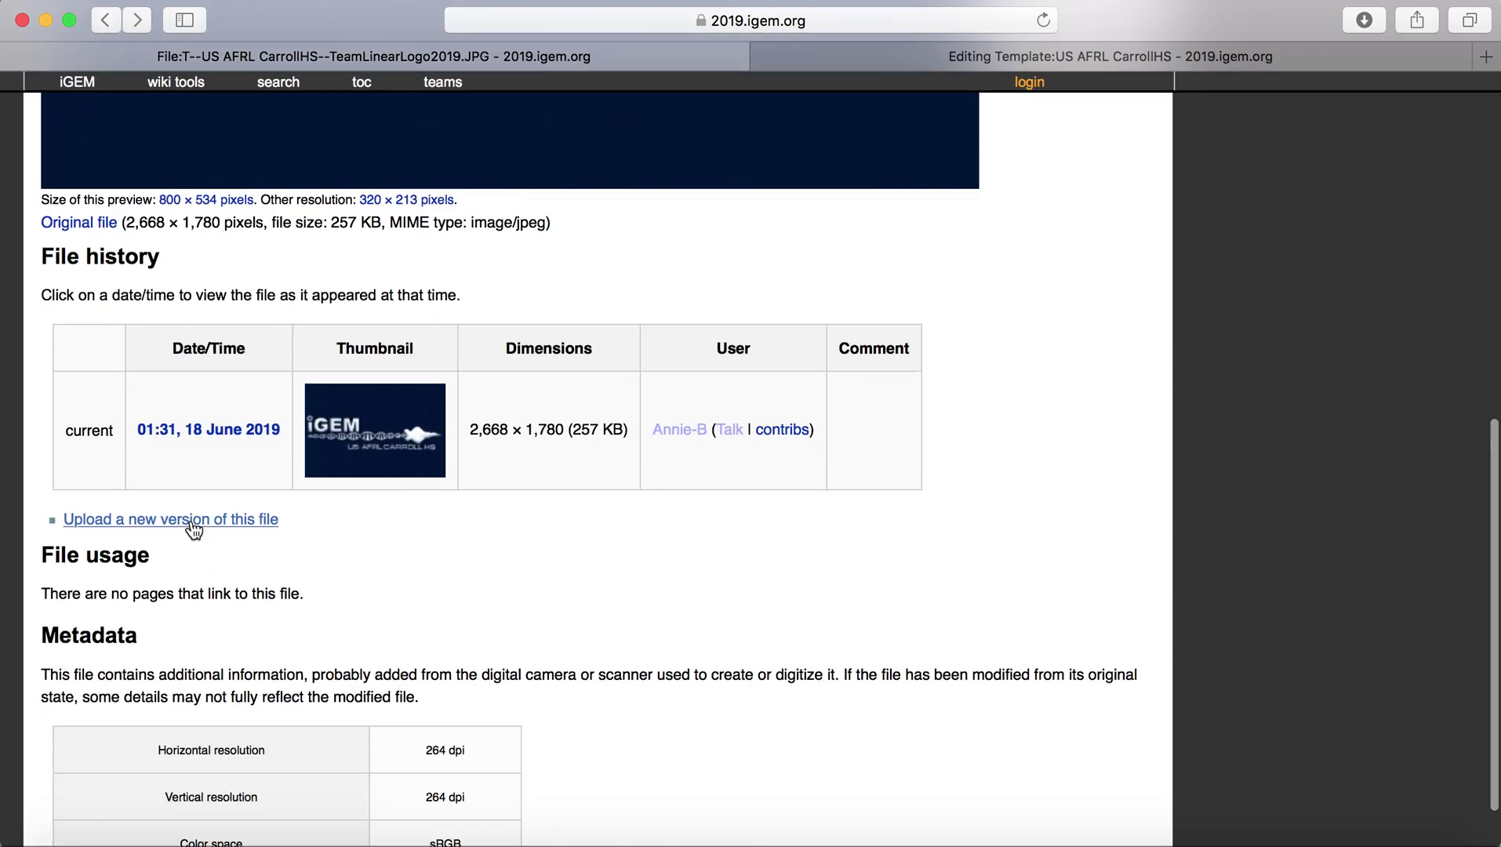
# Step: Submit IMG-0040.PNG as a new version of TeamLinearLogo2019.JPG
pyautogui.click(191, 521)
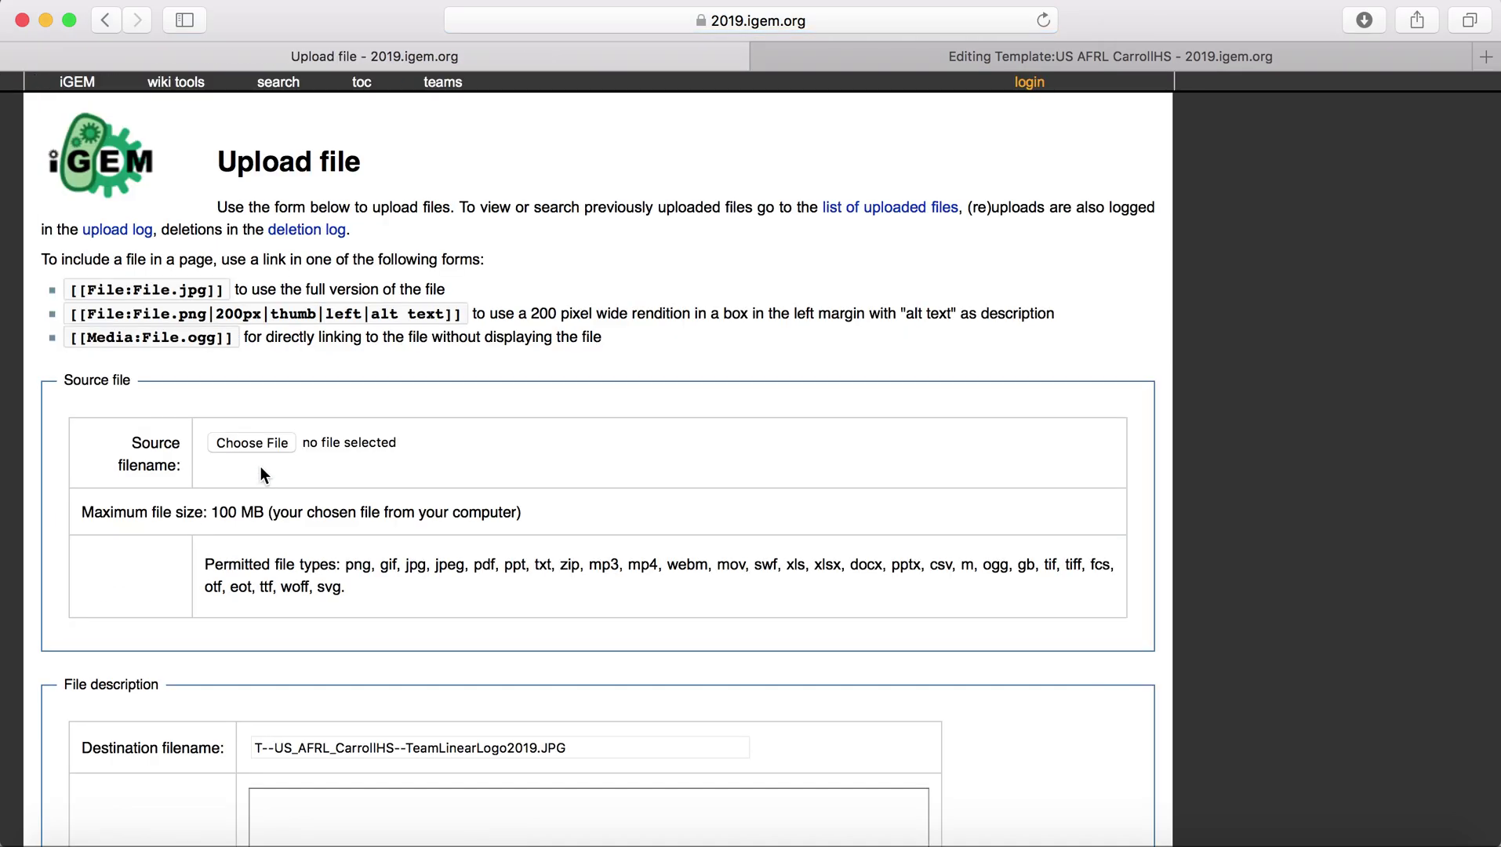
pyautogui.click(248, 444)
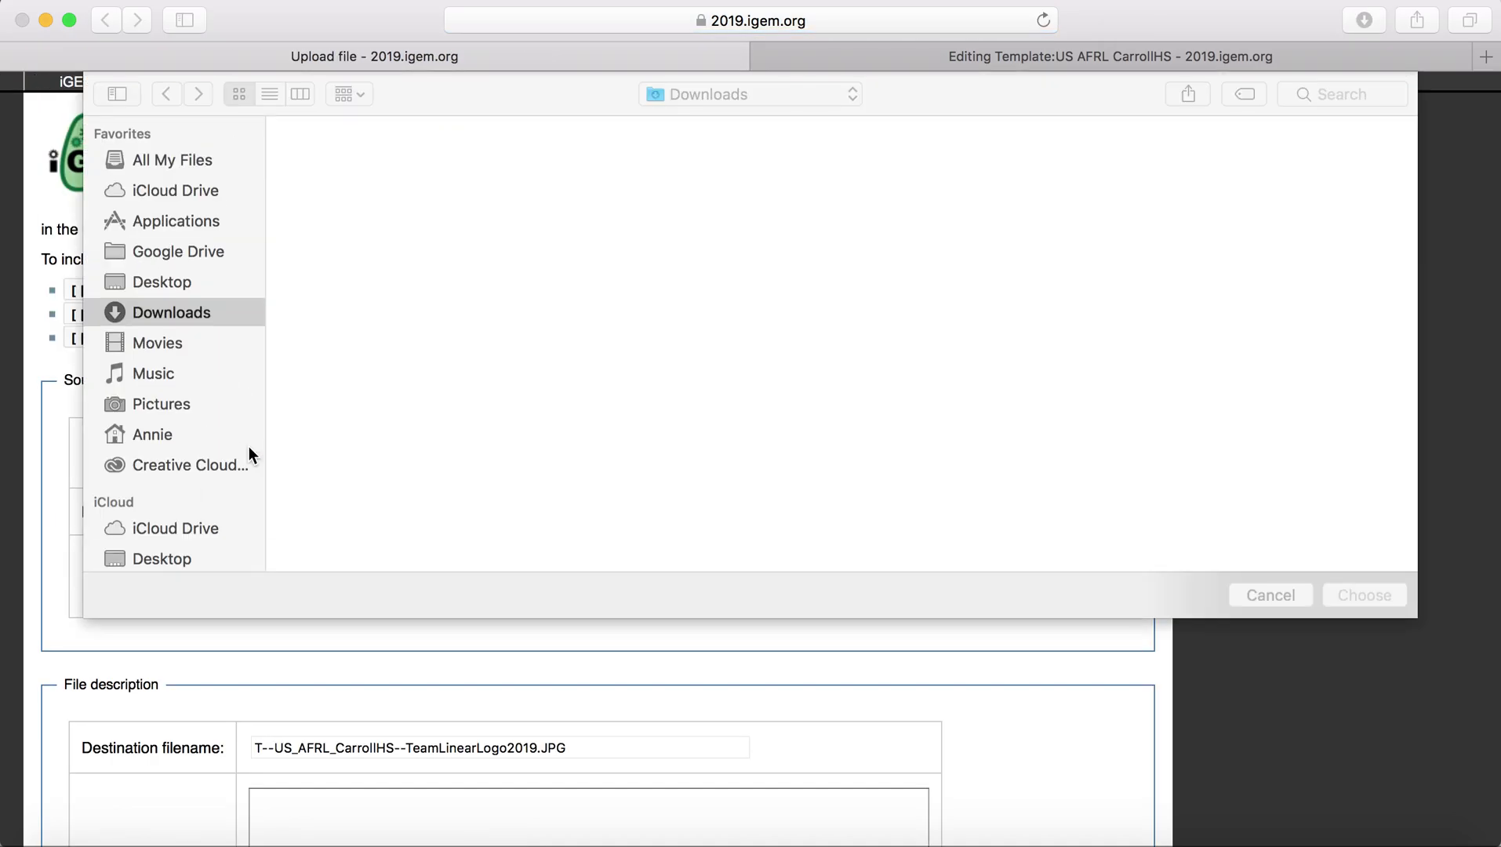
pyautogui.doubleClick(466, 191)
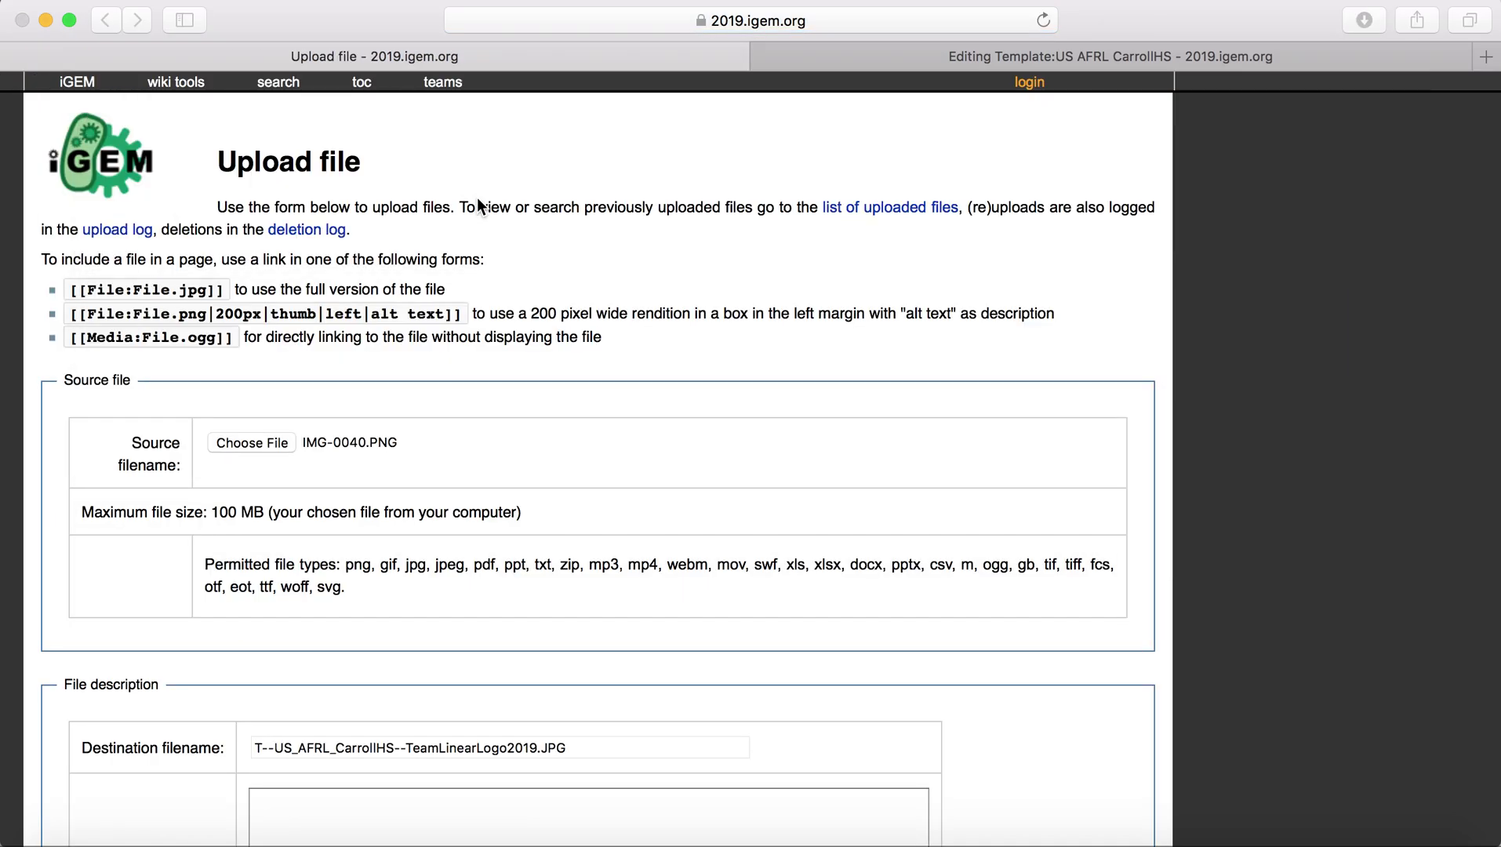
pyautogui.scroll(-1, 464, 515)
pyautogui.scroll(-5, 464, 514)
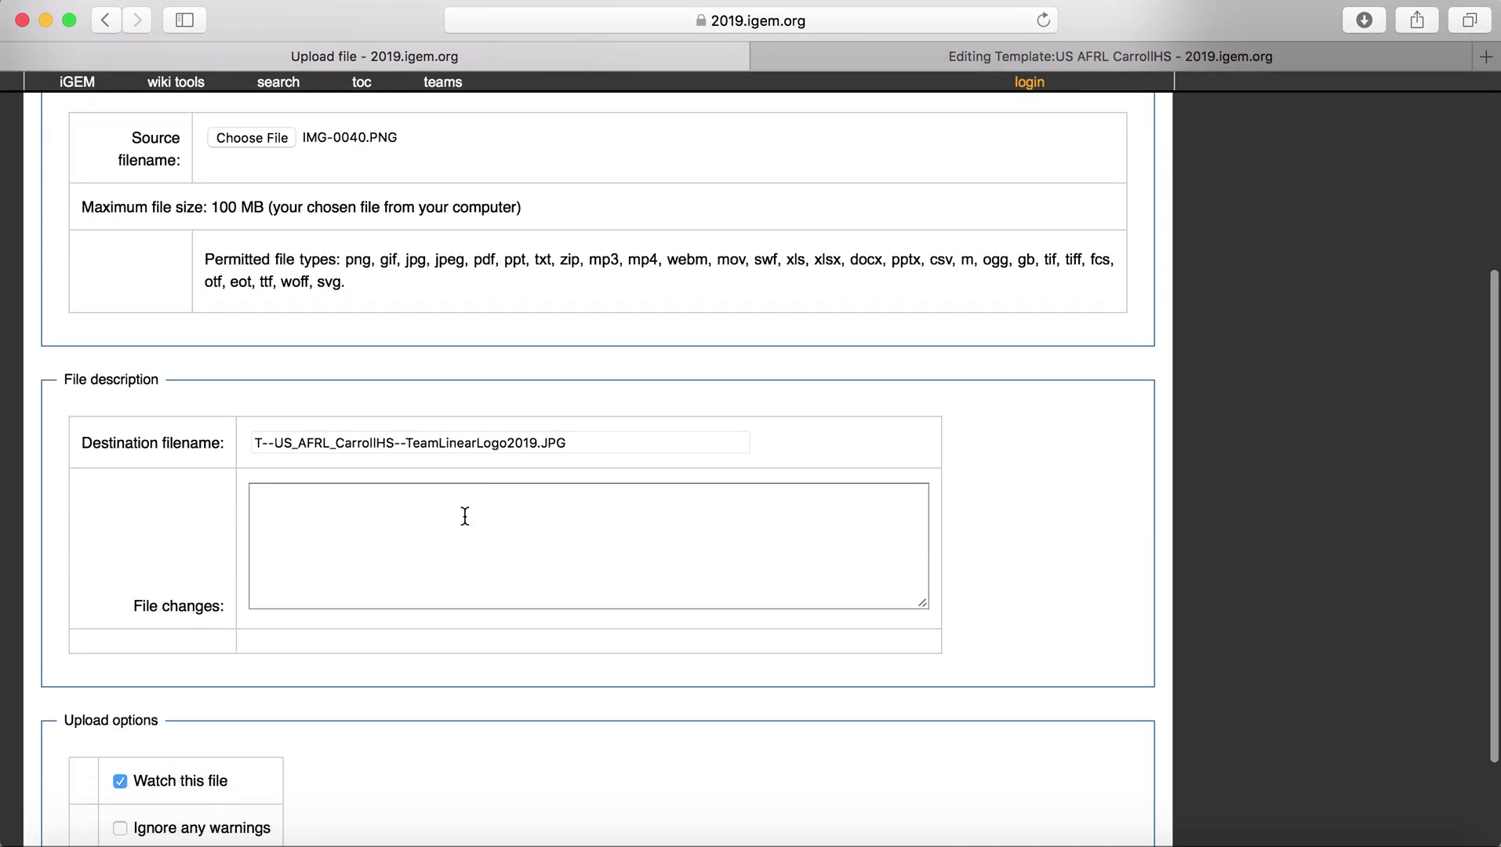
pyautogui.scroll(2, 403, 606)
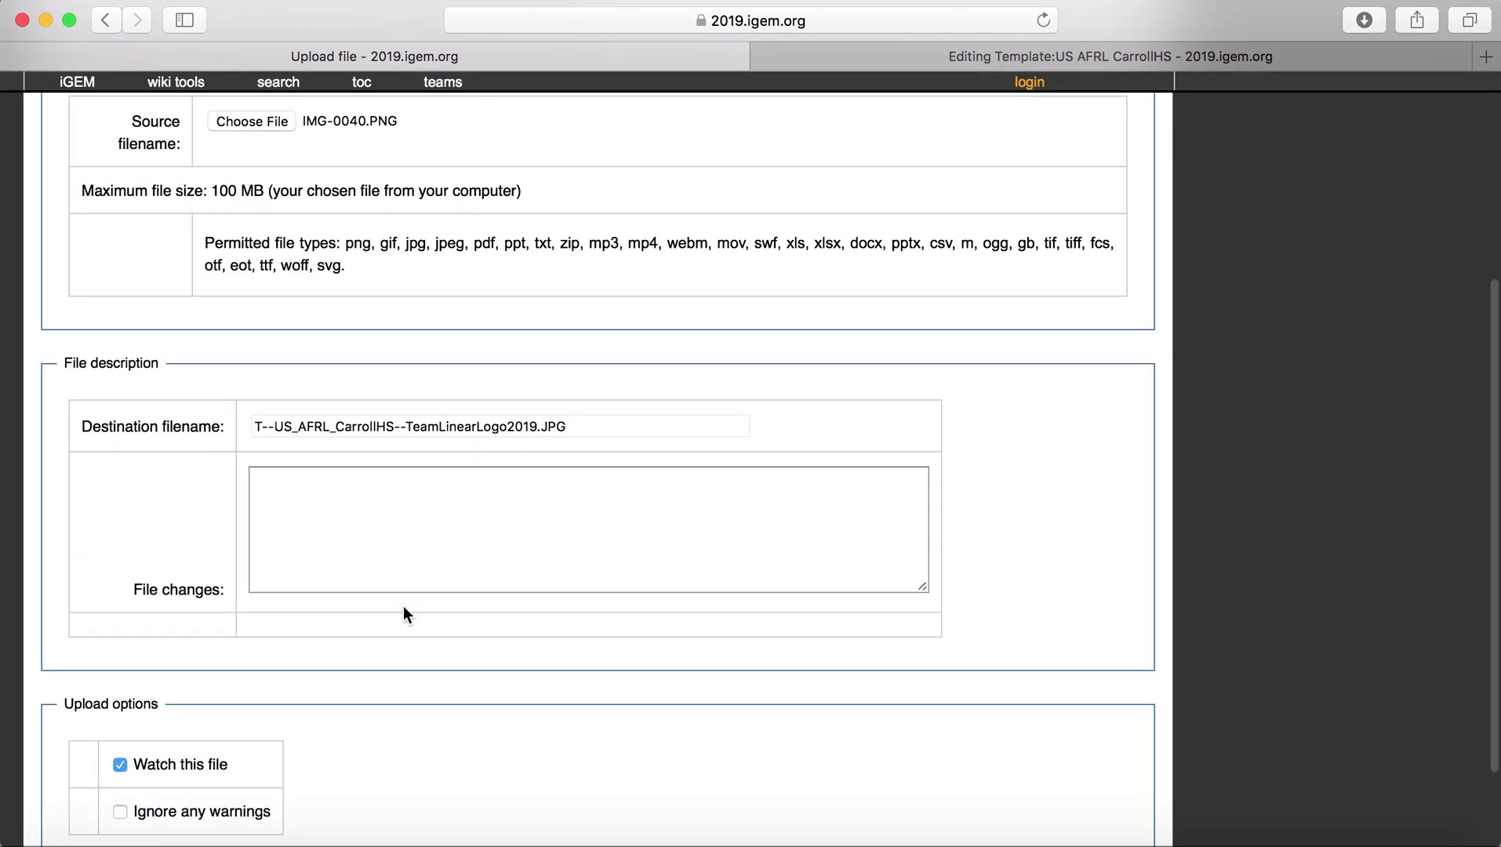
pyautogui.scroll(-2, 345, 165)
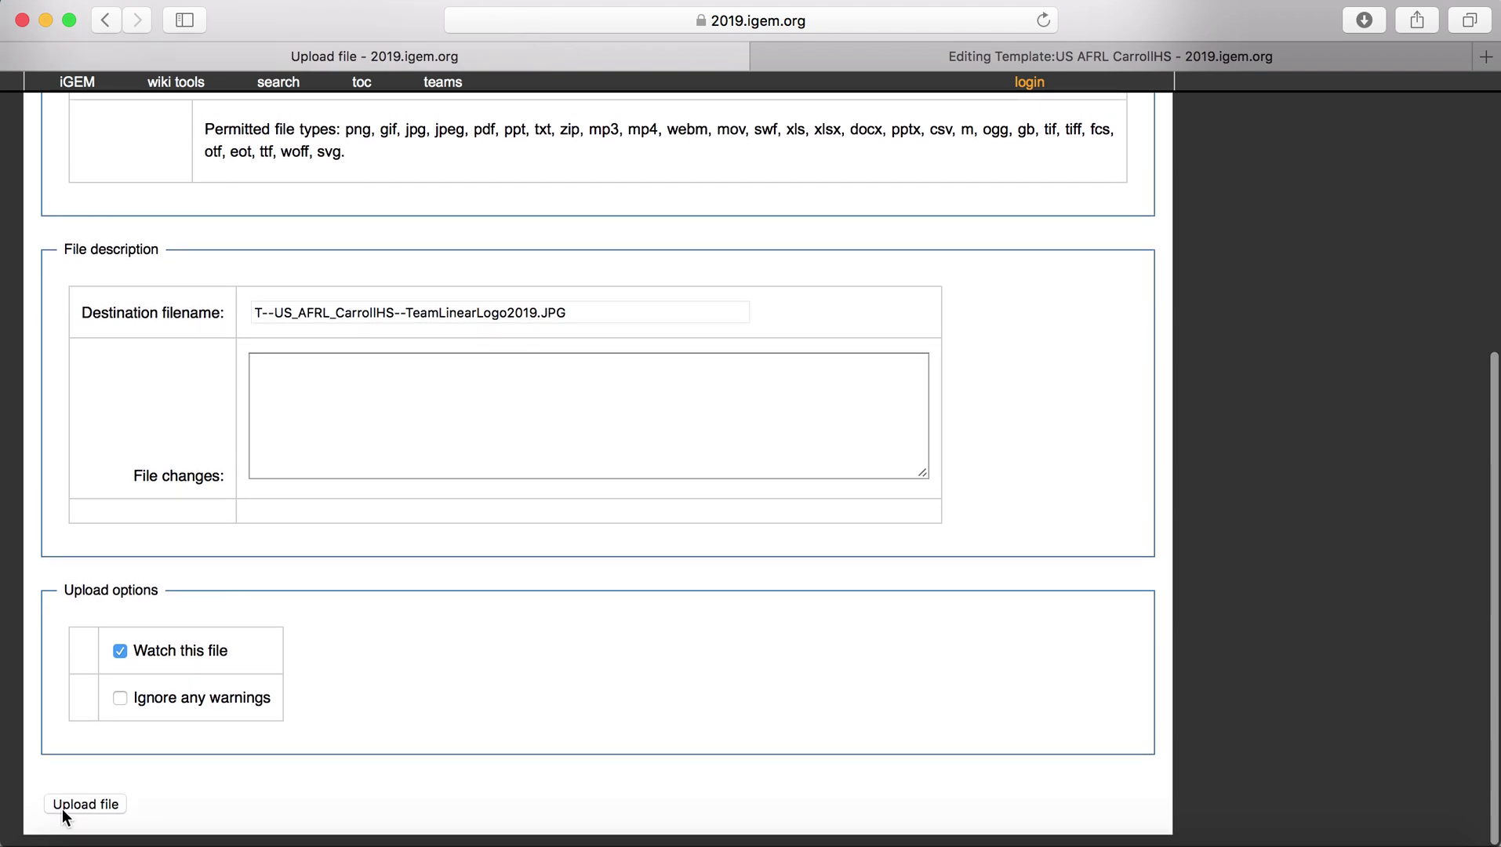
pyautogui.click(64, 805)
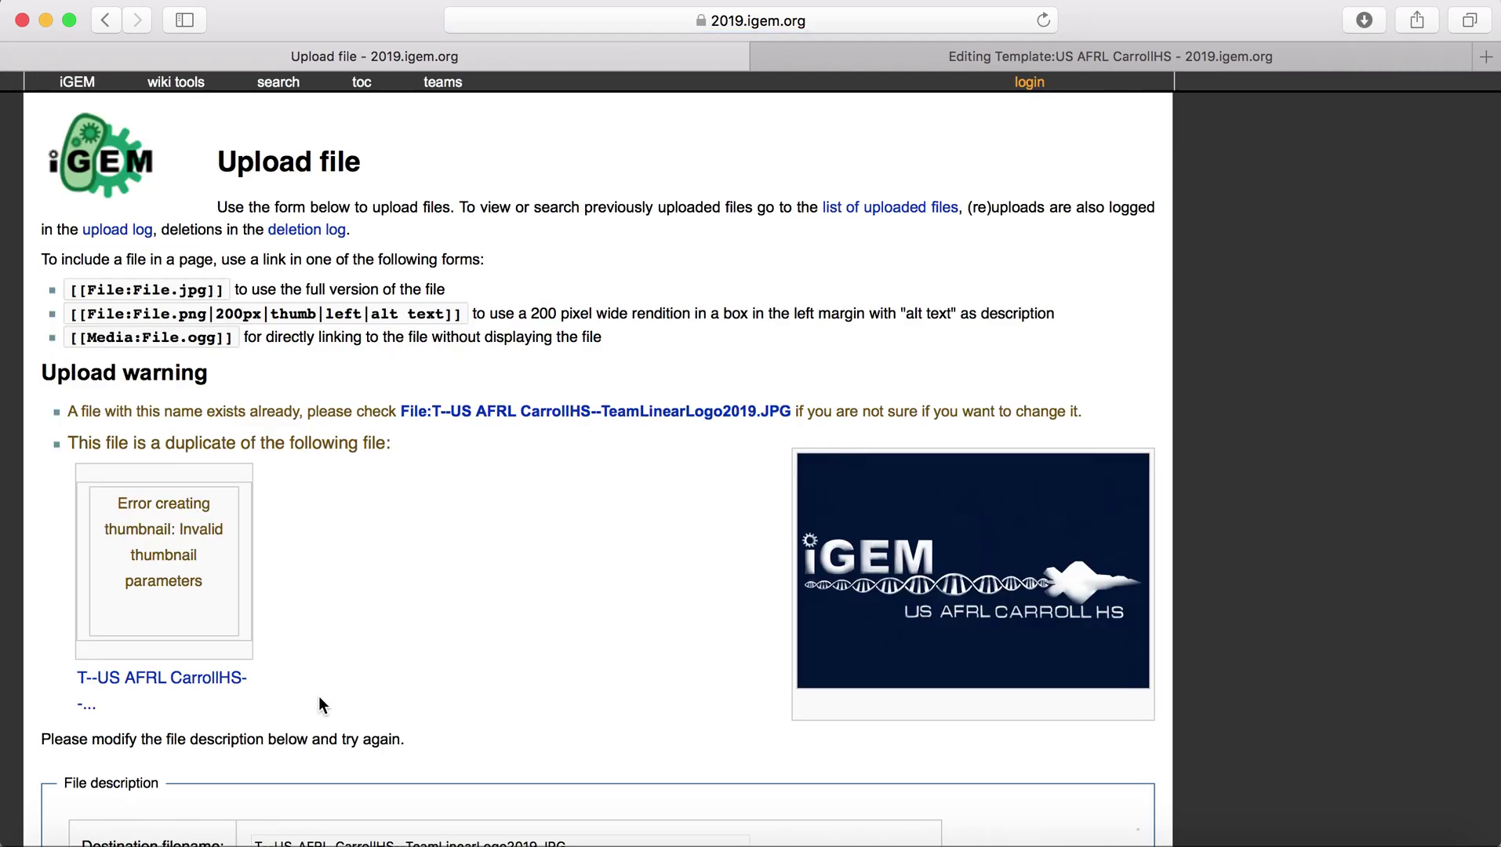
# Step: Resubmit with the same description and save the file despite the duplicate-file warning
pyautogui.scroll(-3, 319, 695)
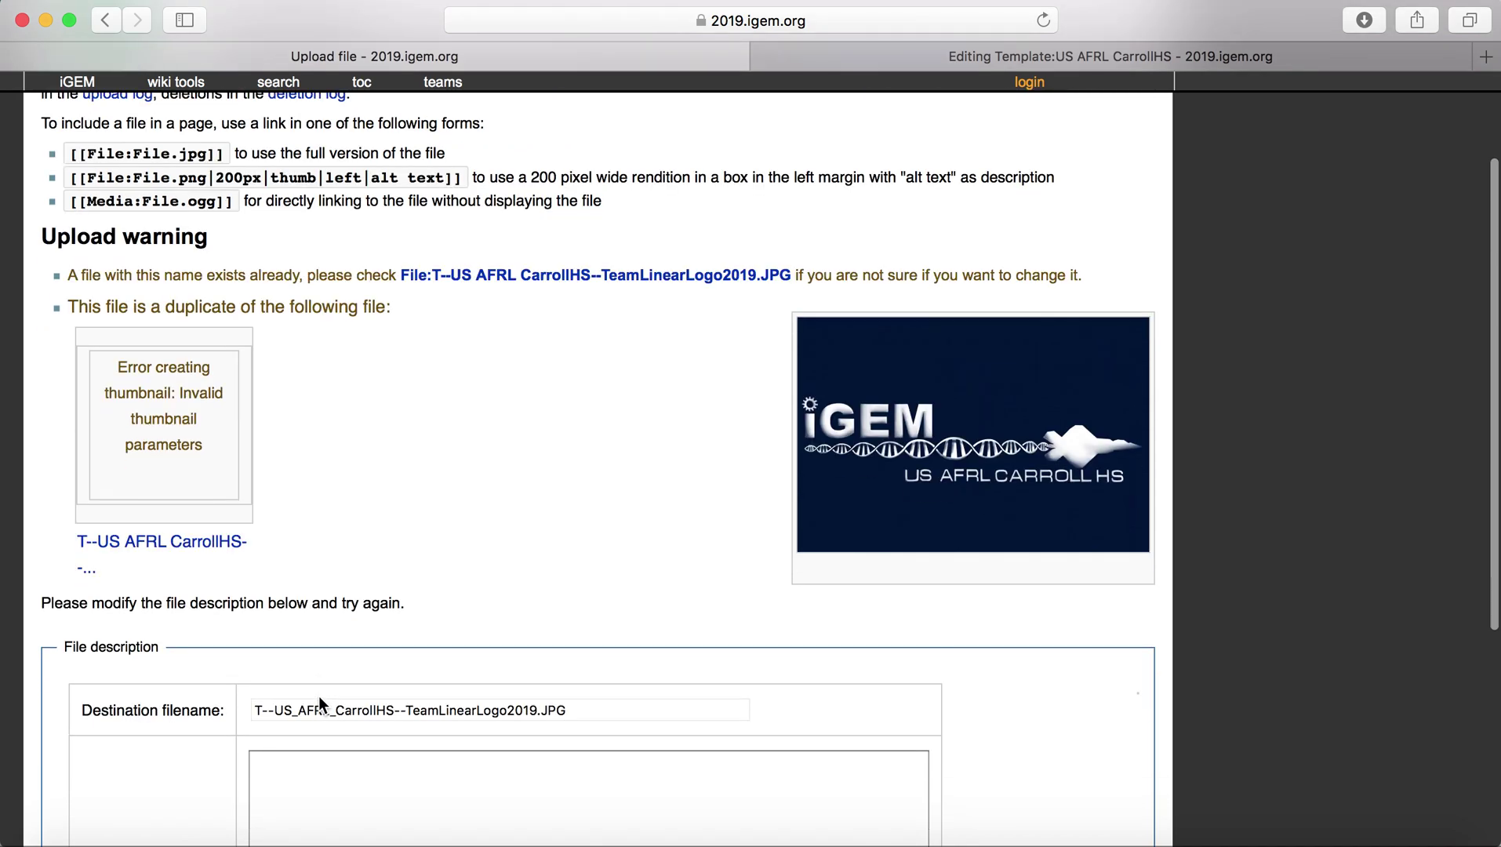
pyautogui.scroll(-8, 187, 361)
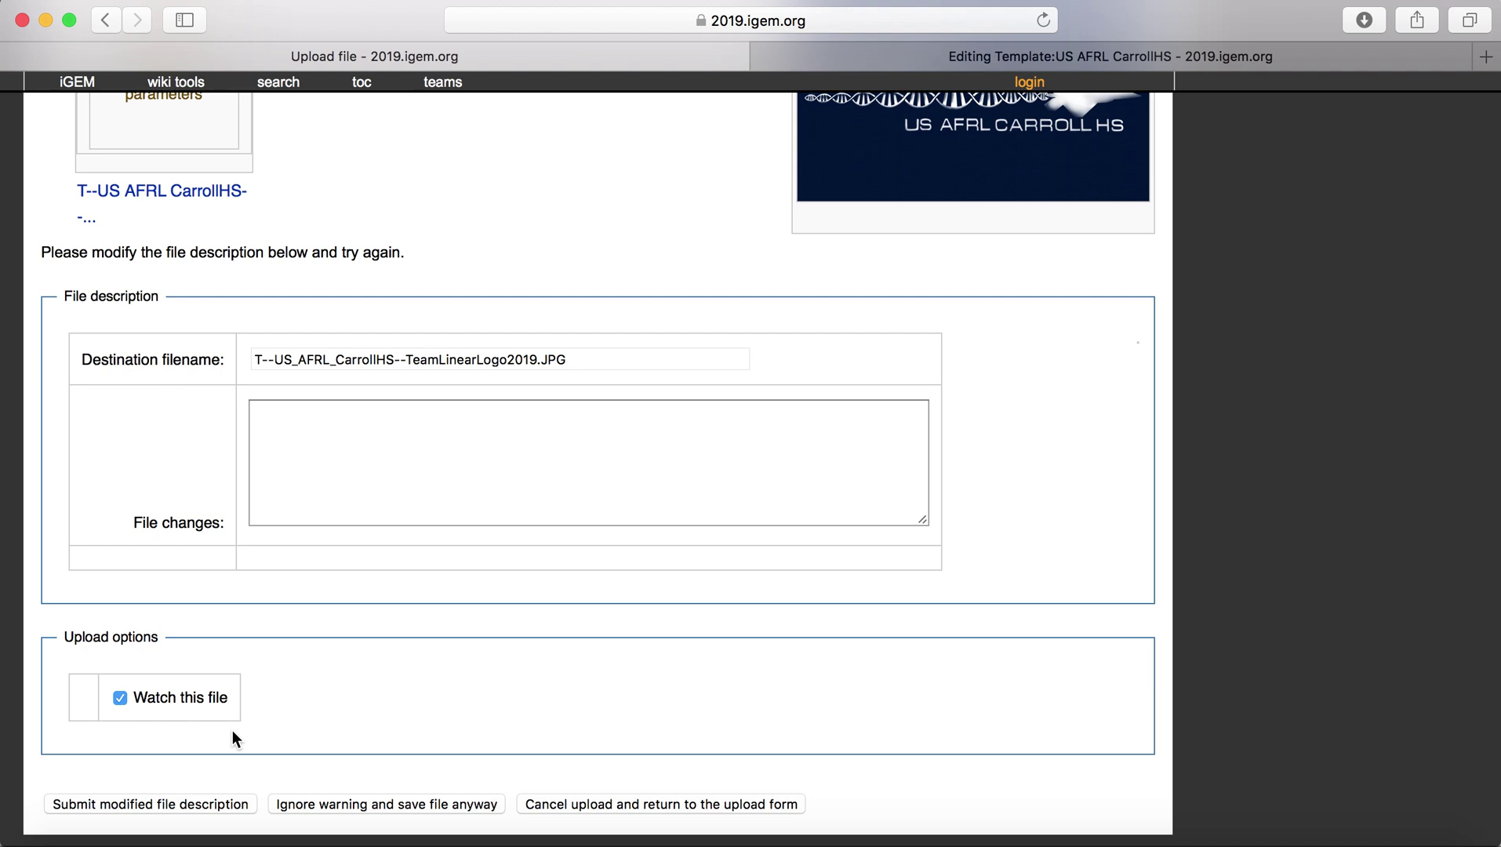
pyautogui.scroll(-2, 232, 731)
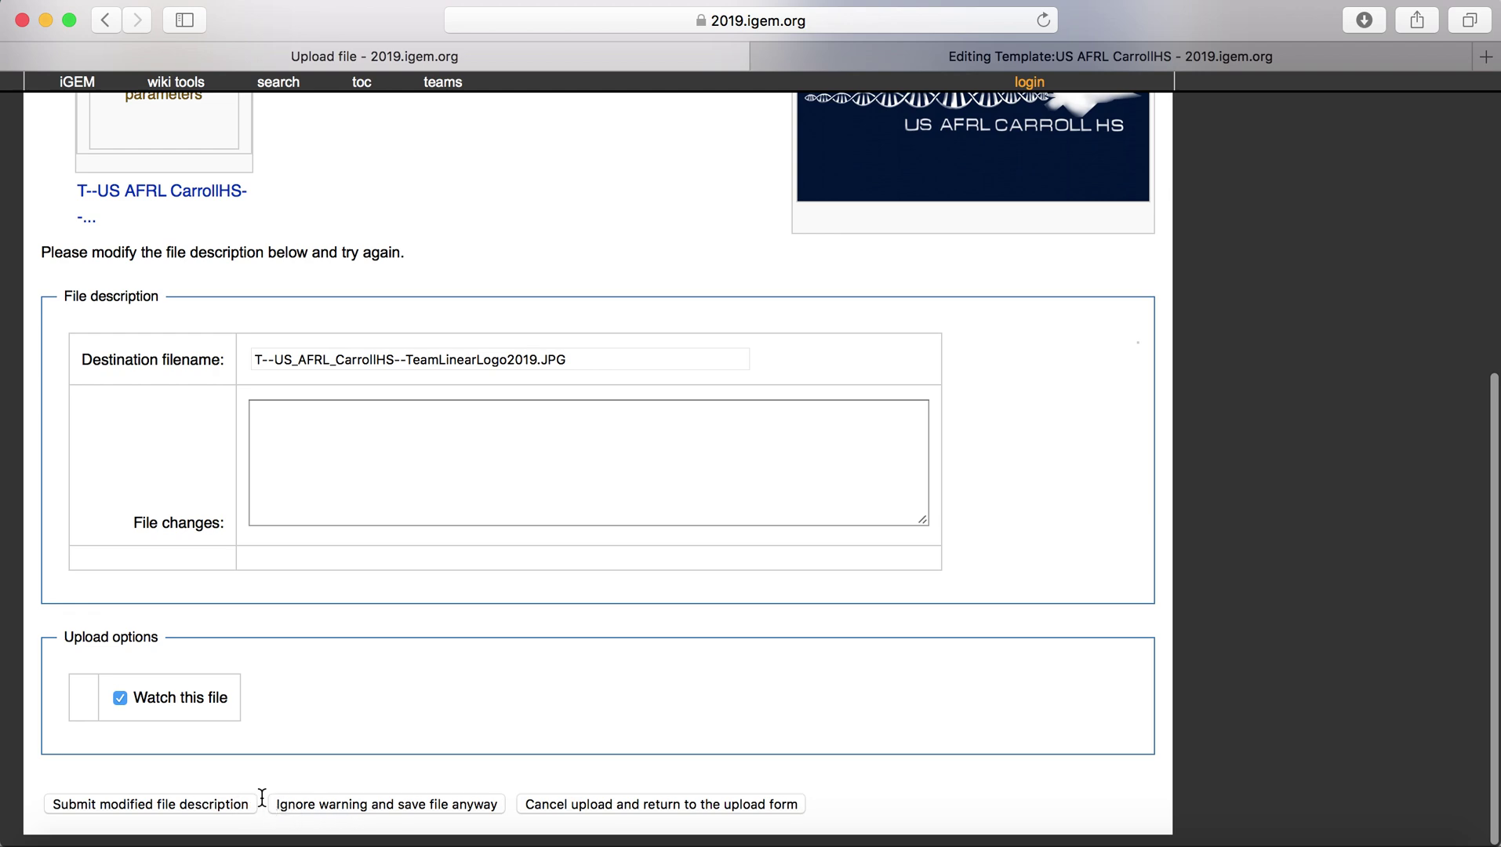
pyautogui.click(232, 800)
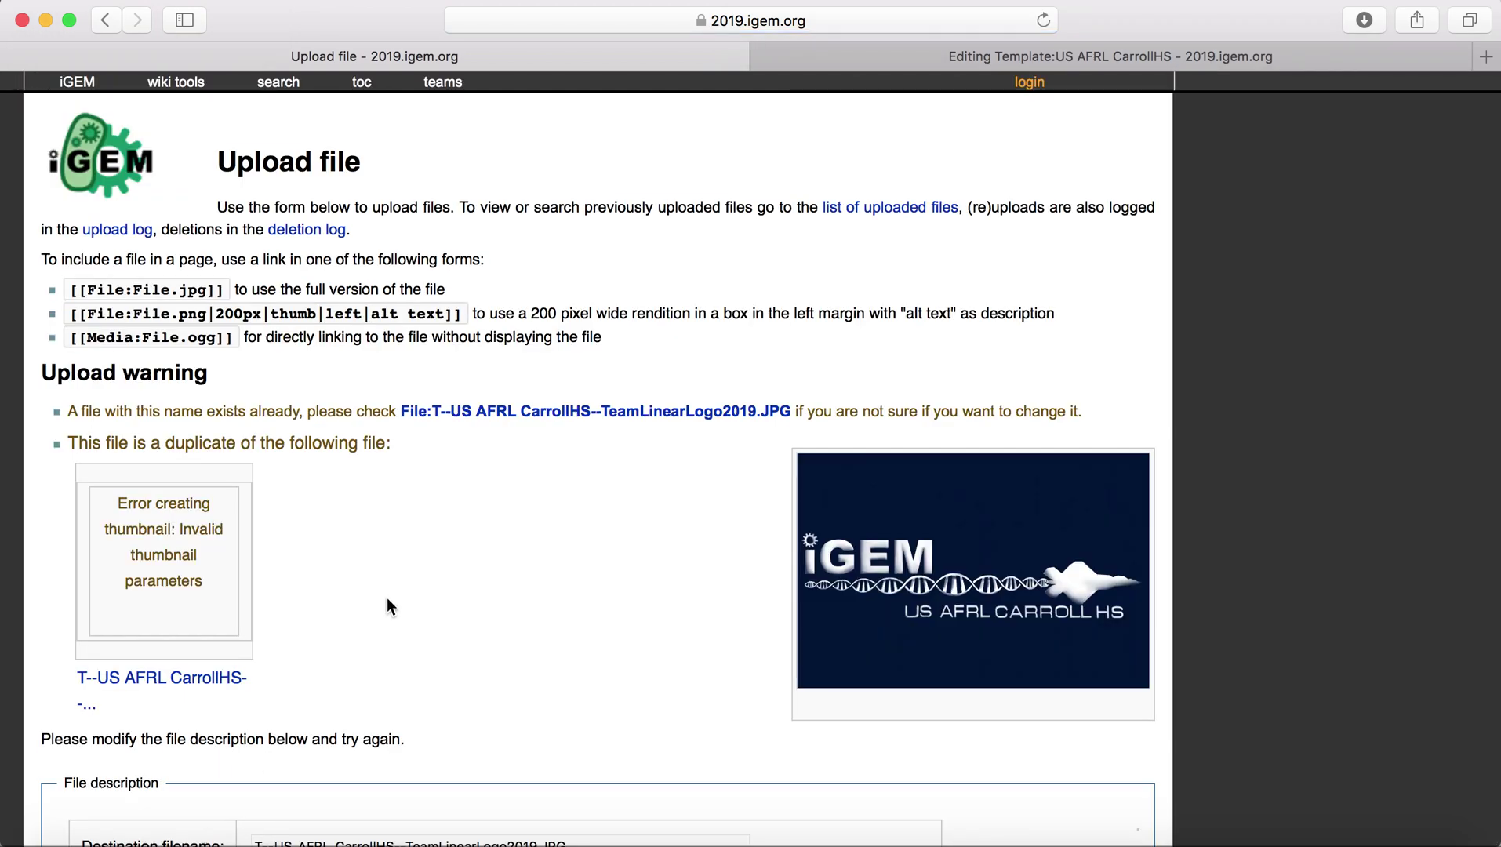
pyautogui.scroll(-10, 387, 599)
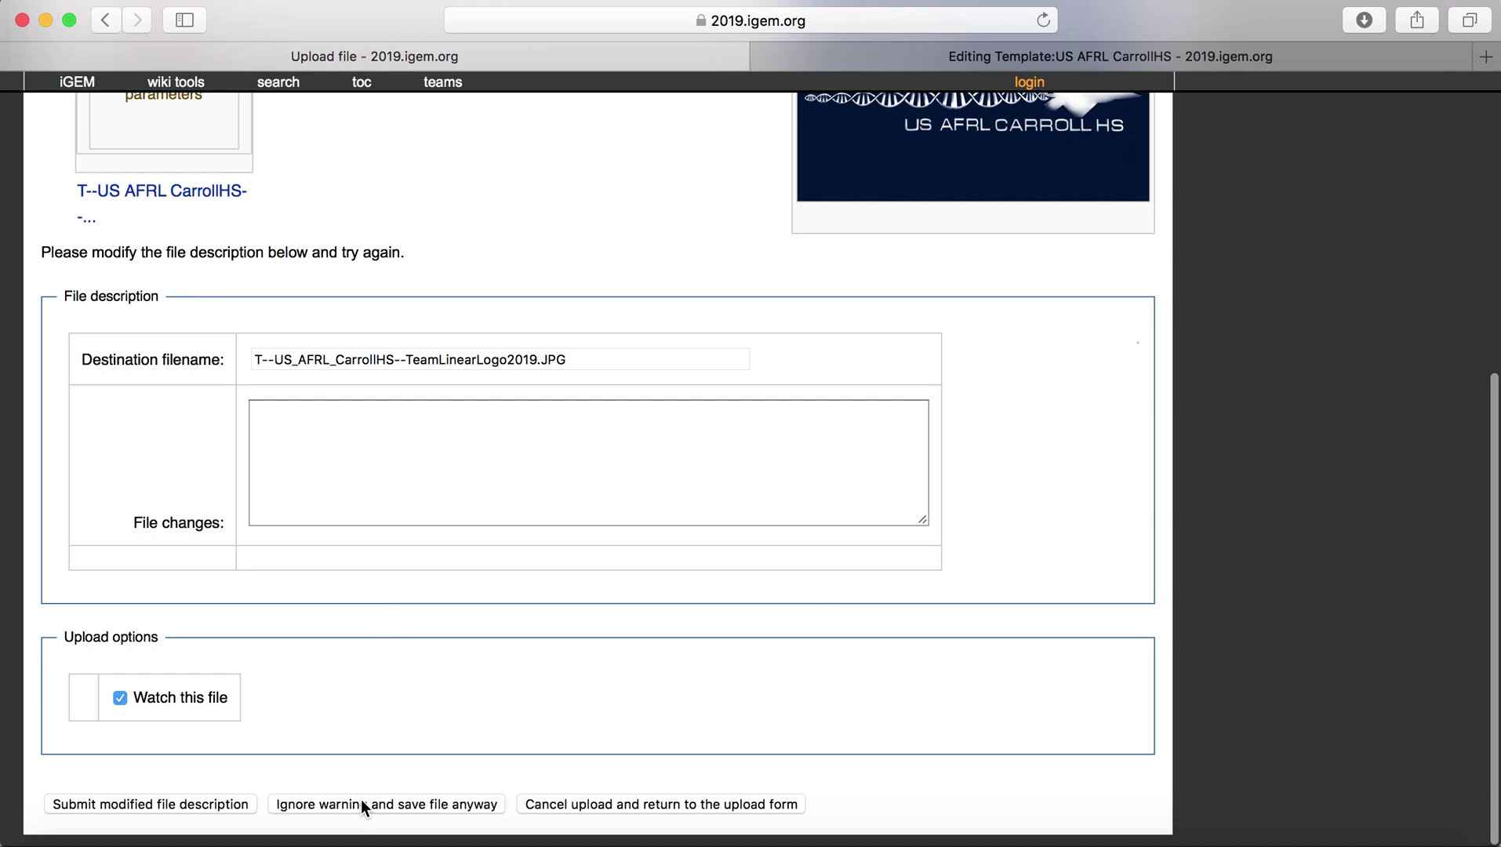
pyautogui.click(361, 799)
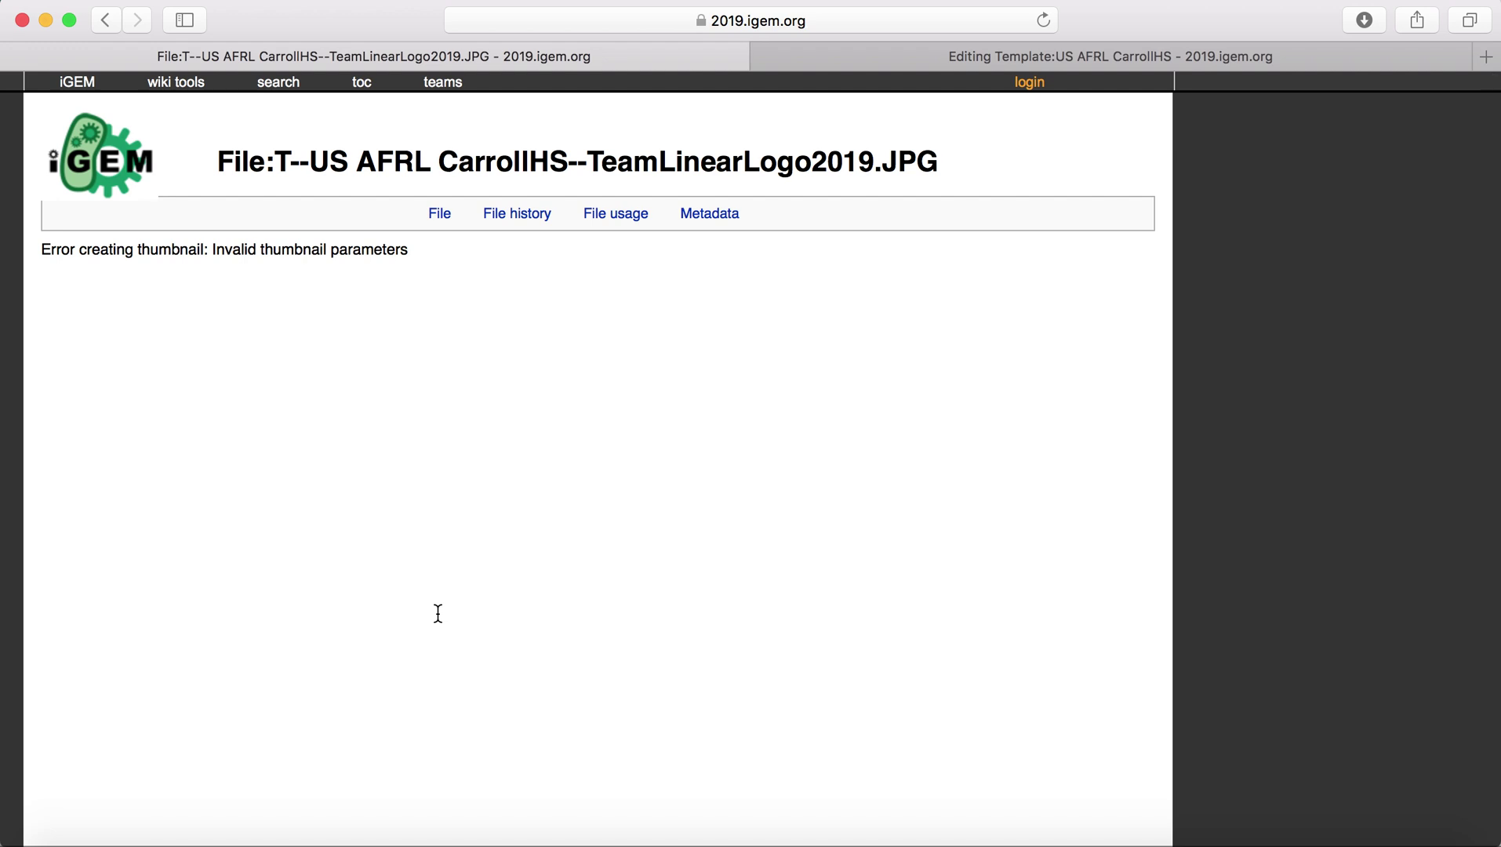
pyautogui.scroll(-5, 437, 613)
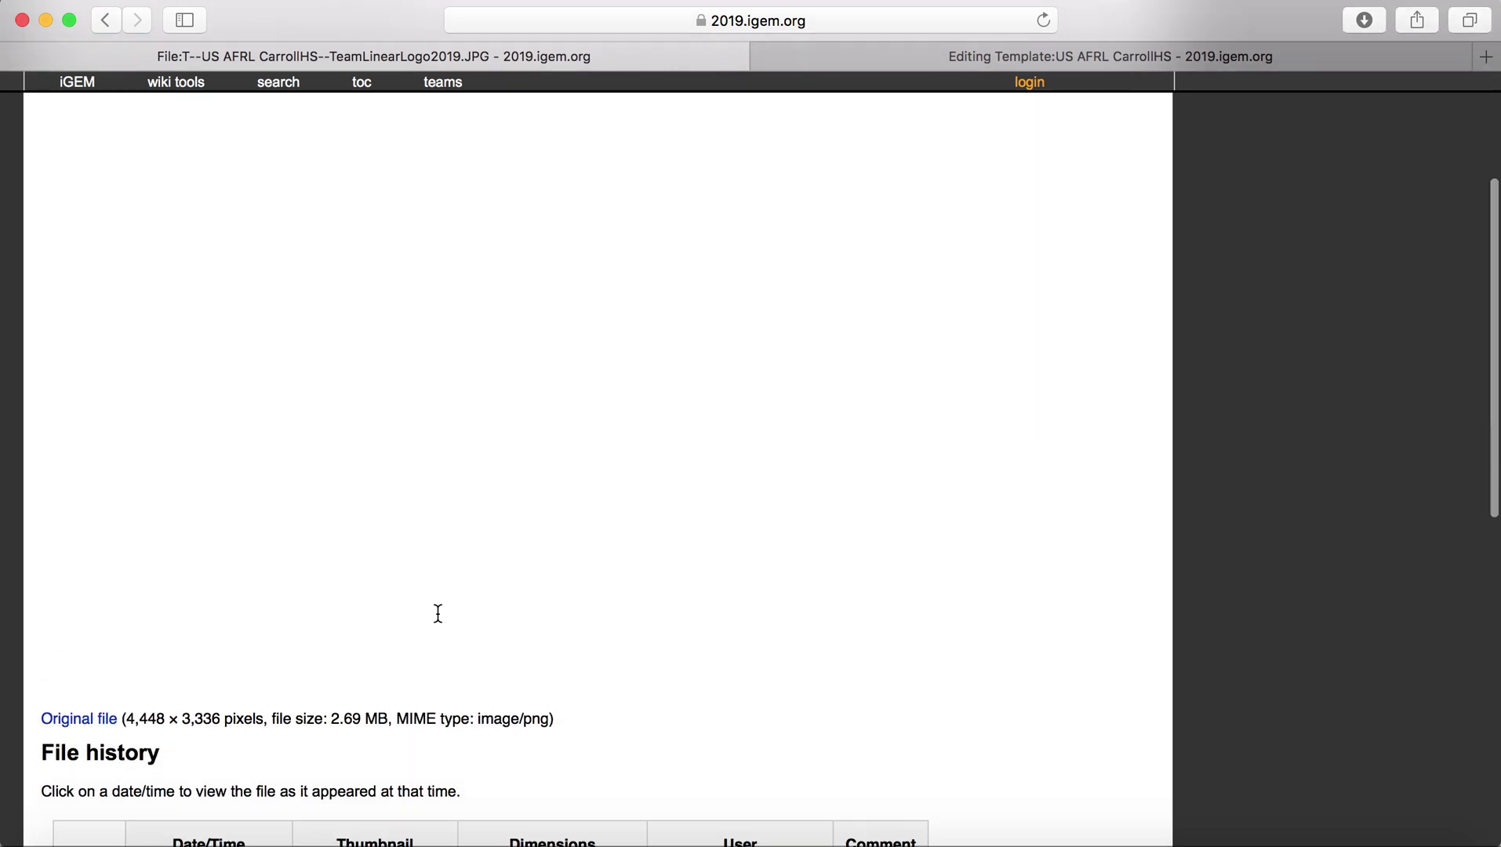
pyautogui.scroll(-3, 438, 612)
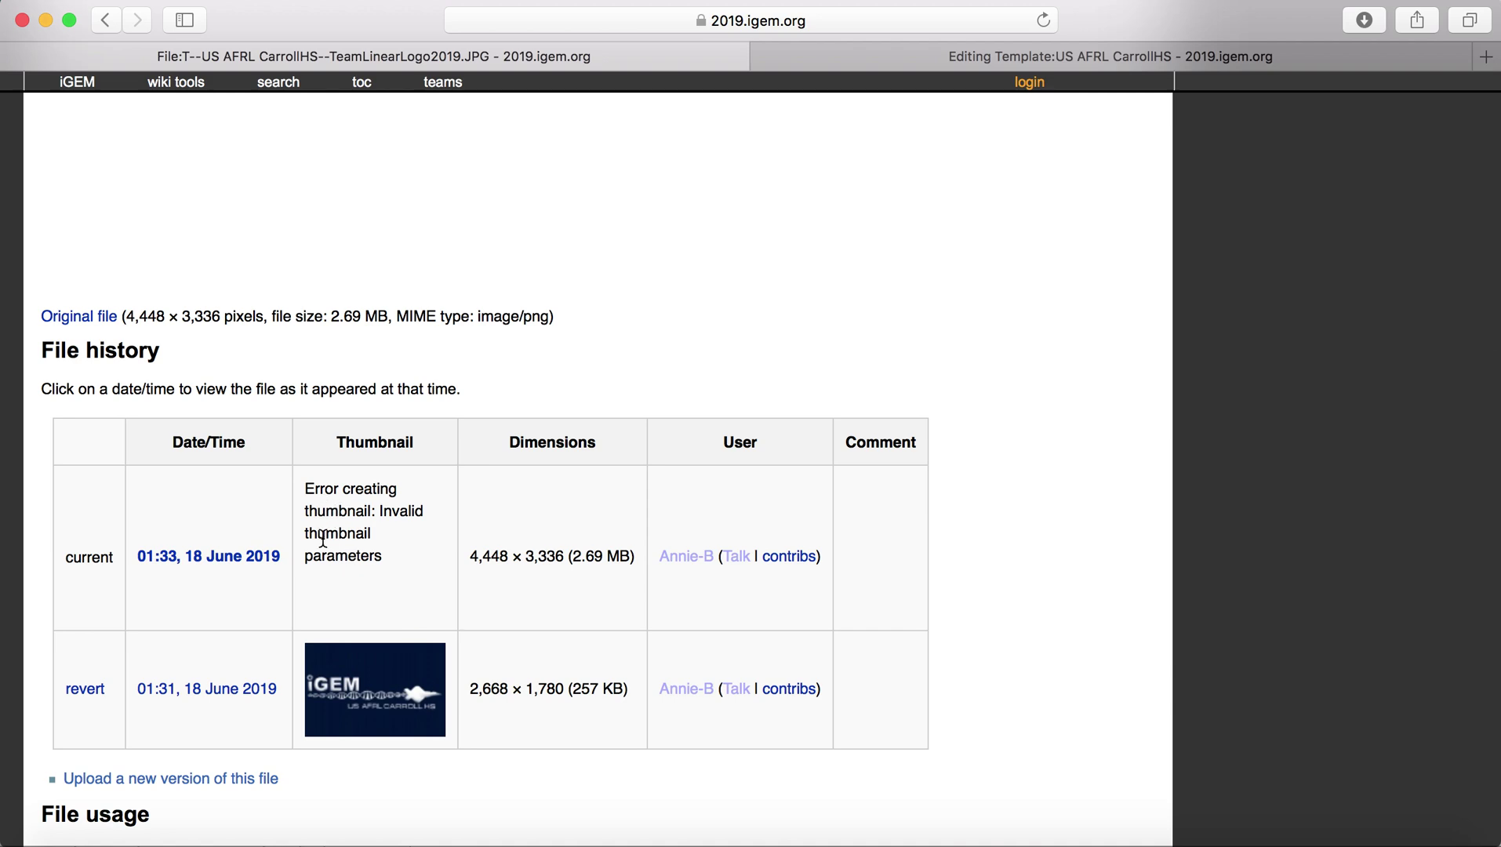
pyautogui.click(256, 558)
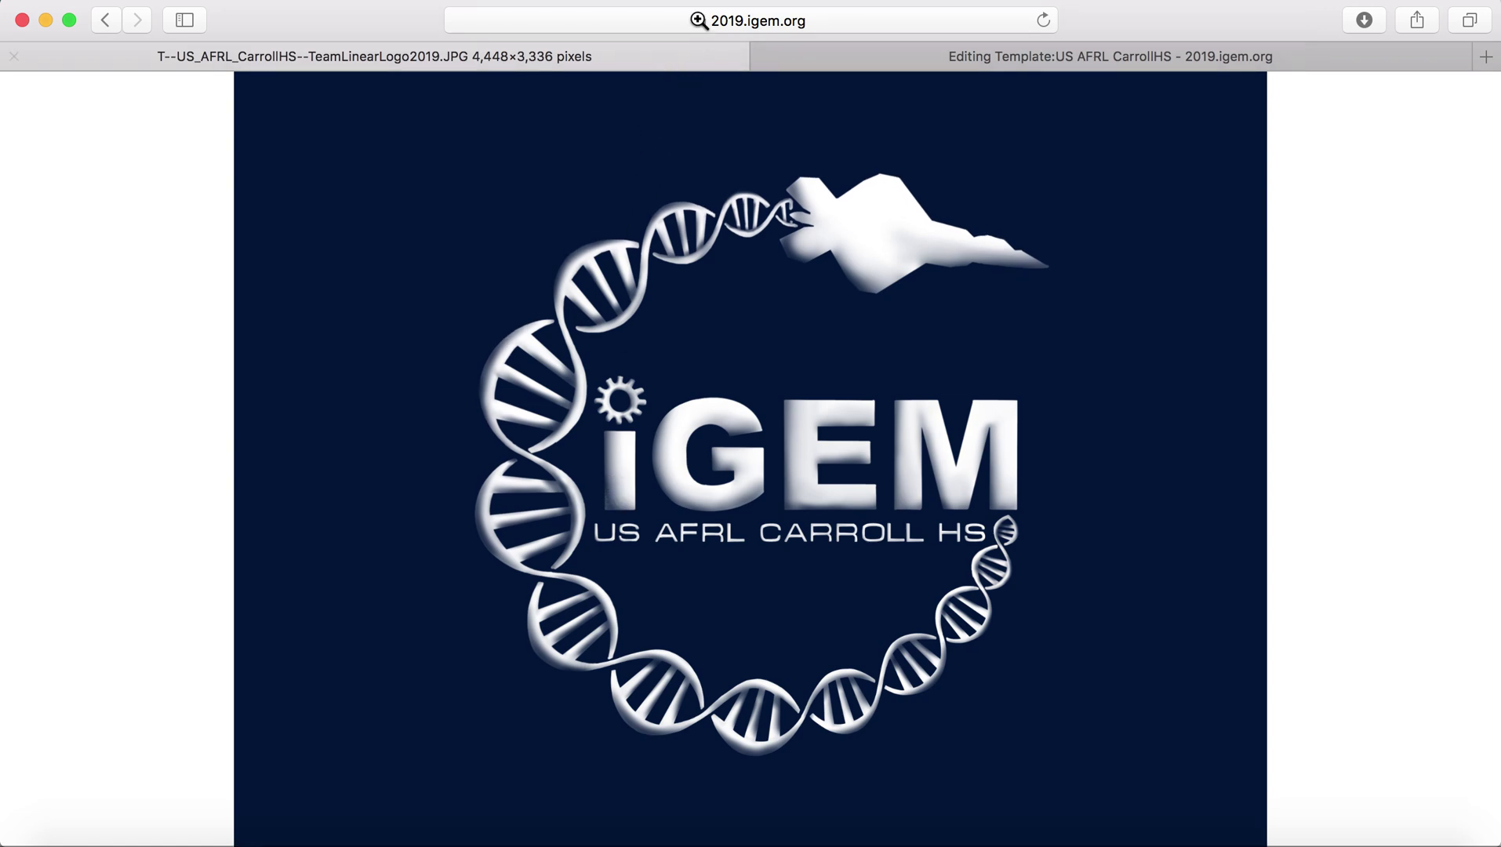
pyautogui.click(724, 25)
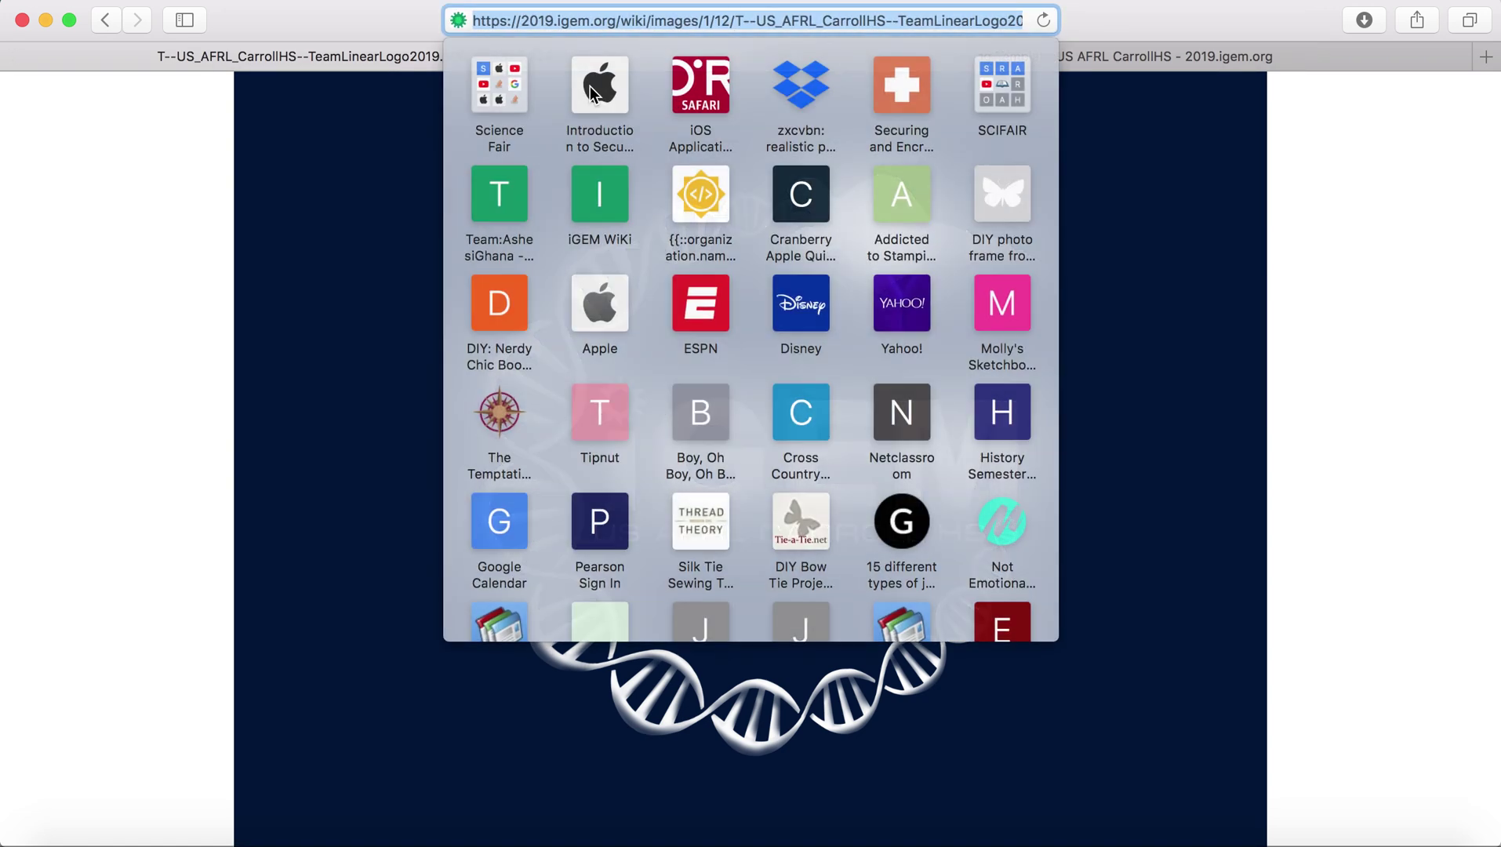
pyautogui.click(215, 269)
pyautogui.click(105, 19)
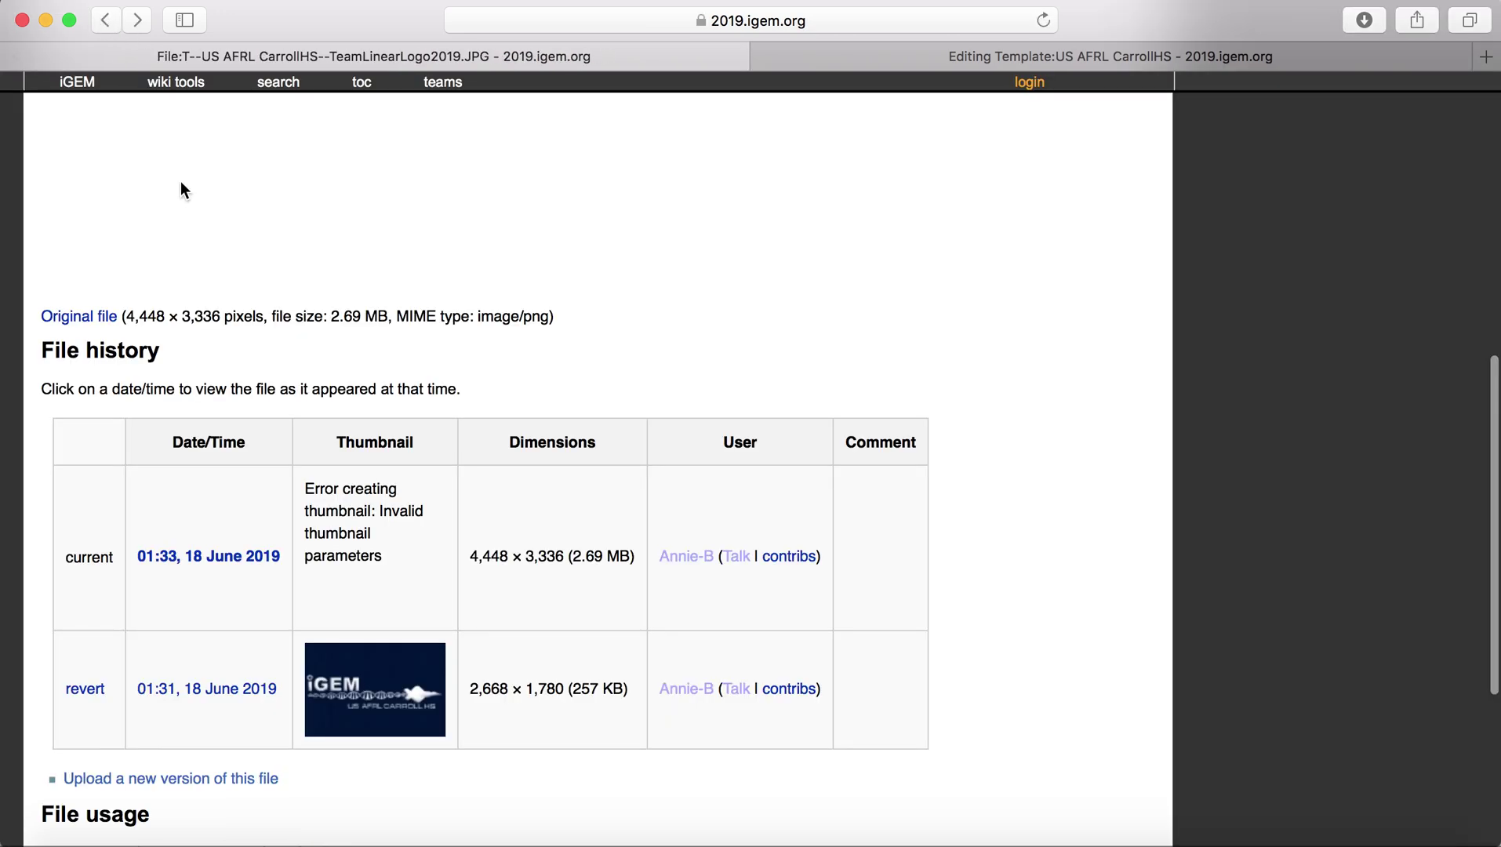
pyautogui.scroll(-3, 283, 420)
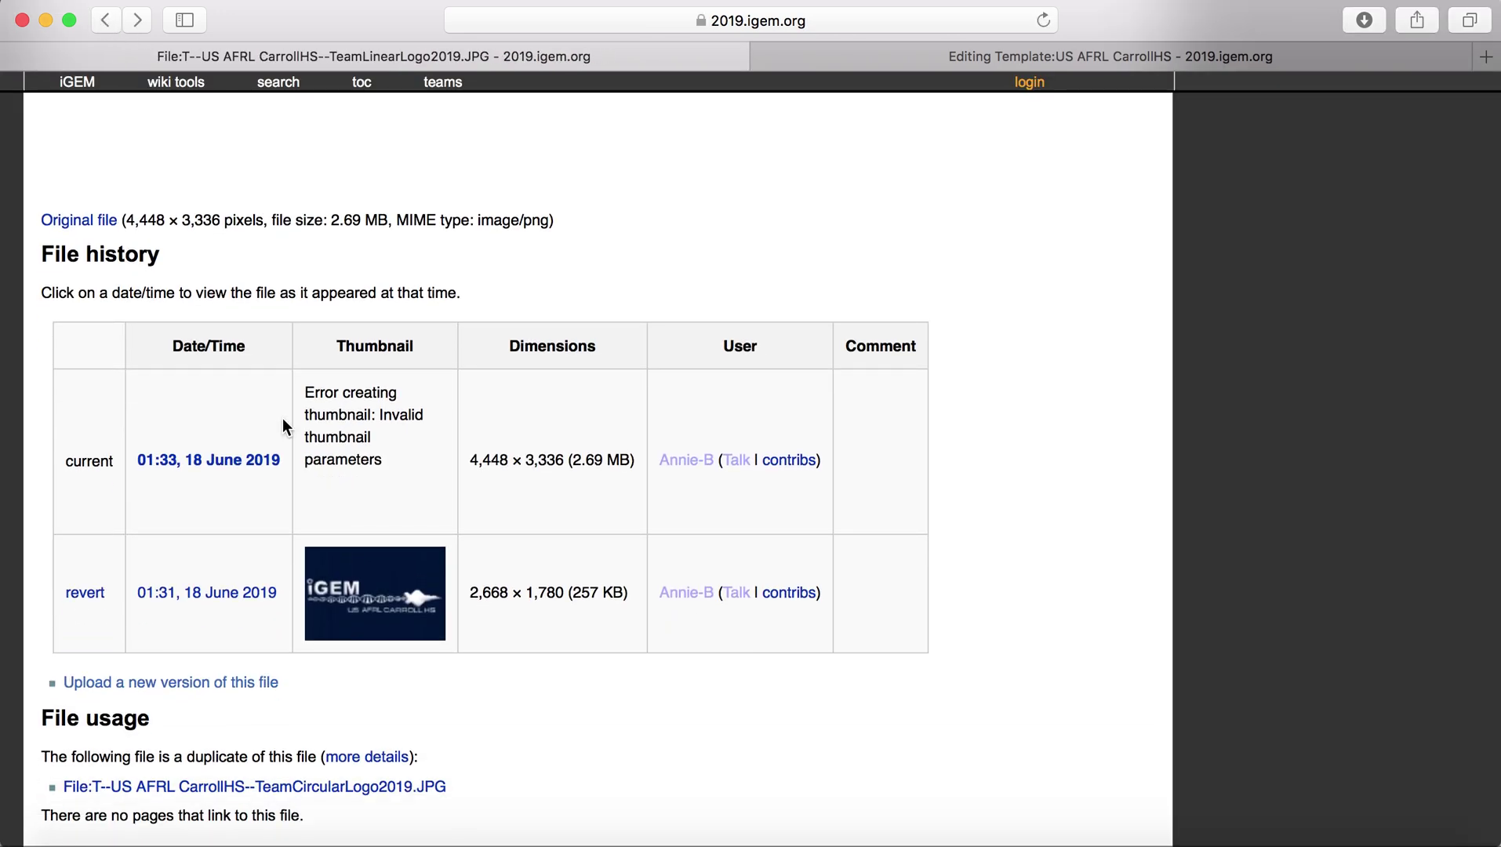
pyautogui.scroll(-3, 283, 417)
# Step: Revert the logo to its 01:31, 18 June 2019 version and check the 2,668 × 1,780 entry in File history
pyautogui.click(75, 507)
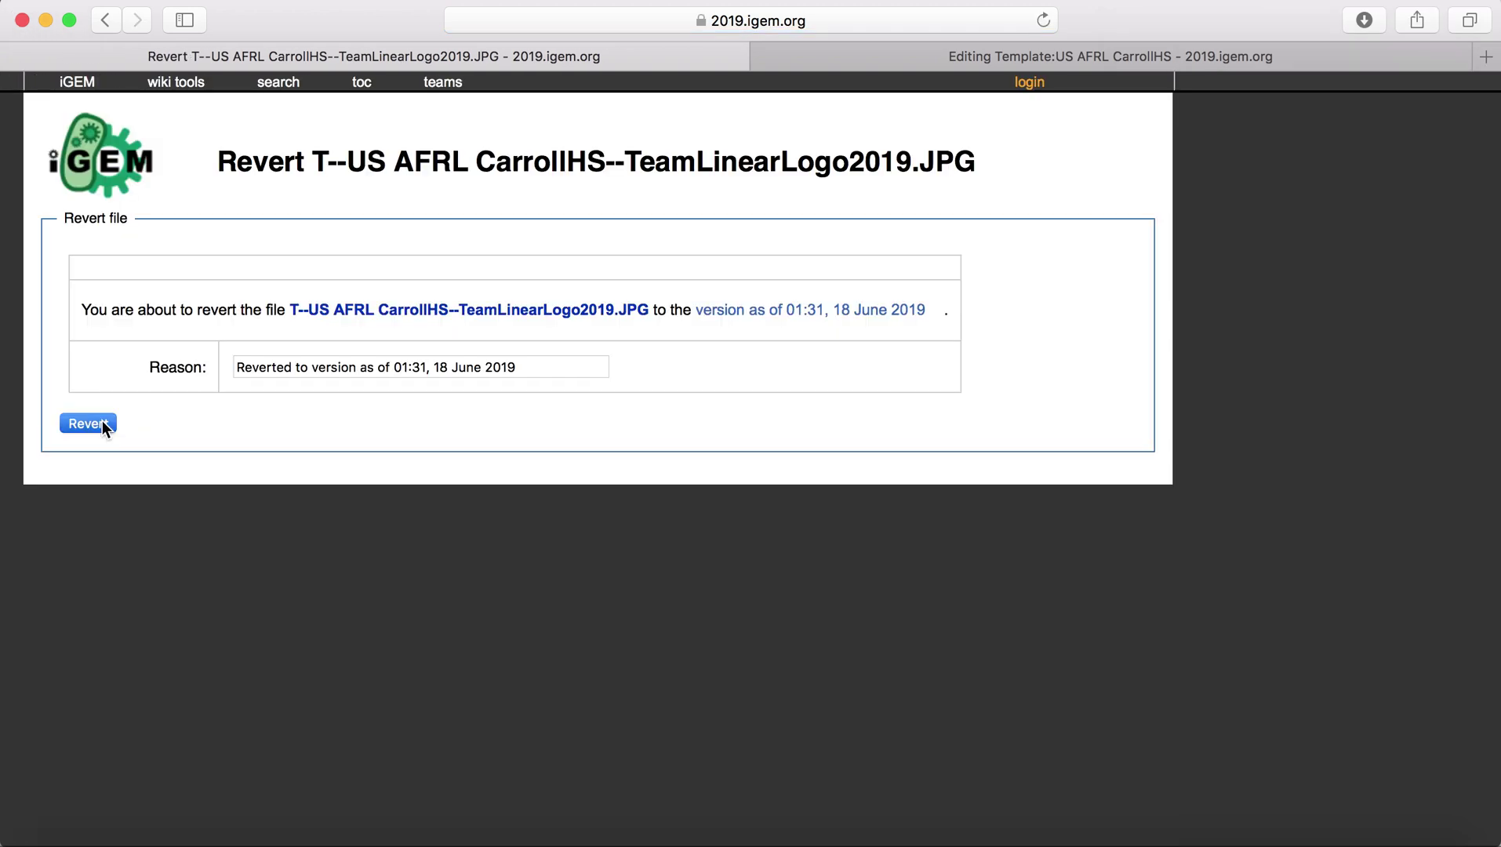
pyautogui.click(103, 423)
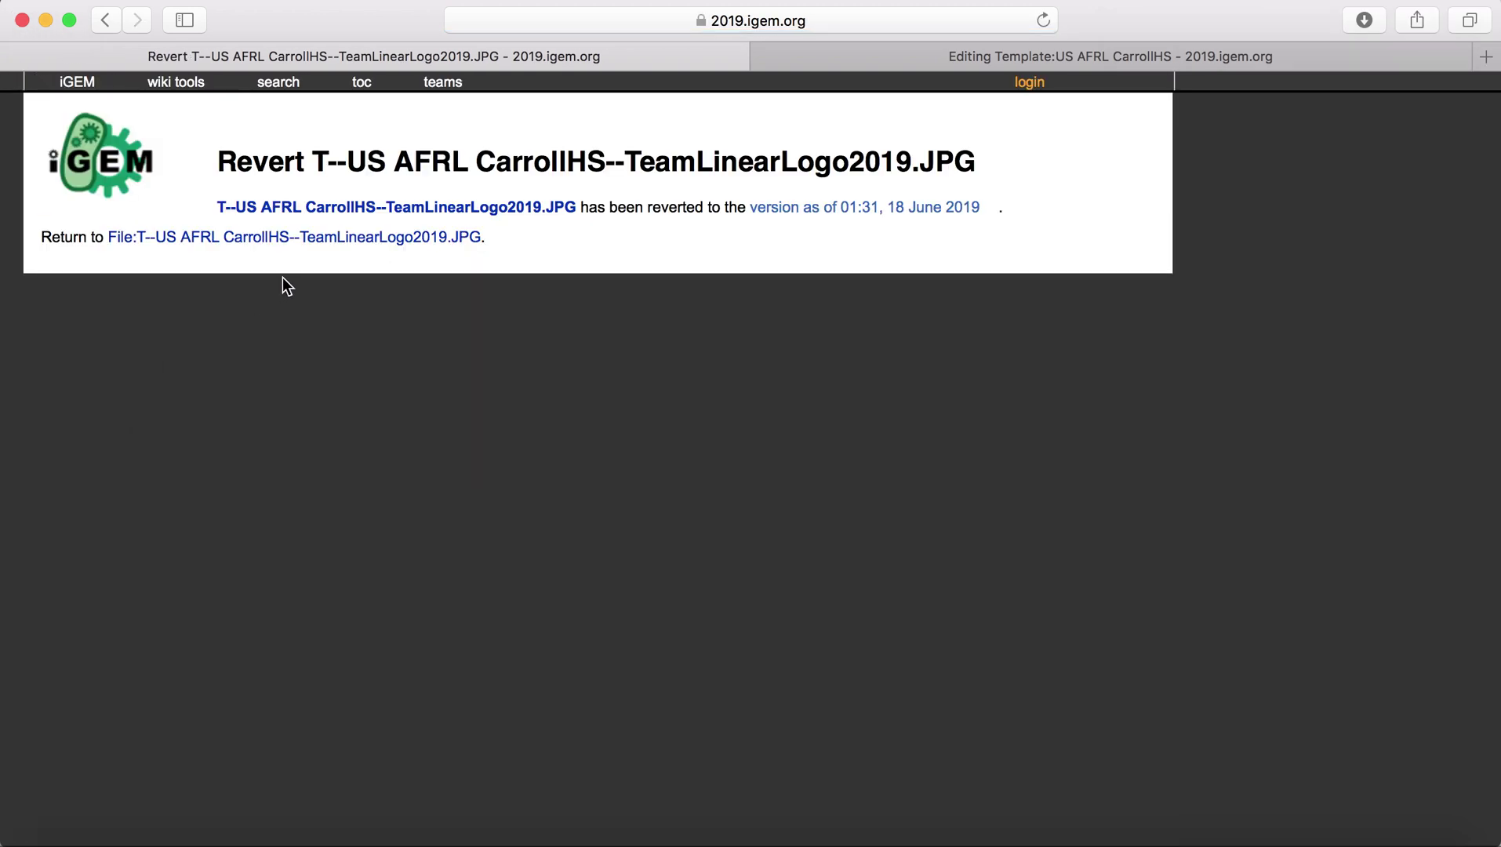
pyautogui.click(368, 240)
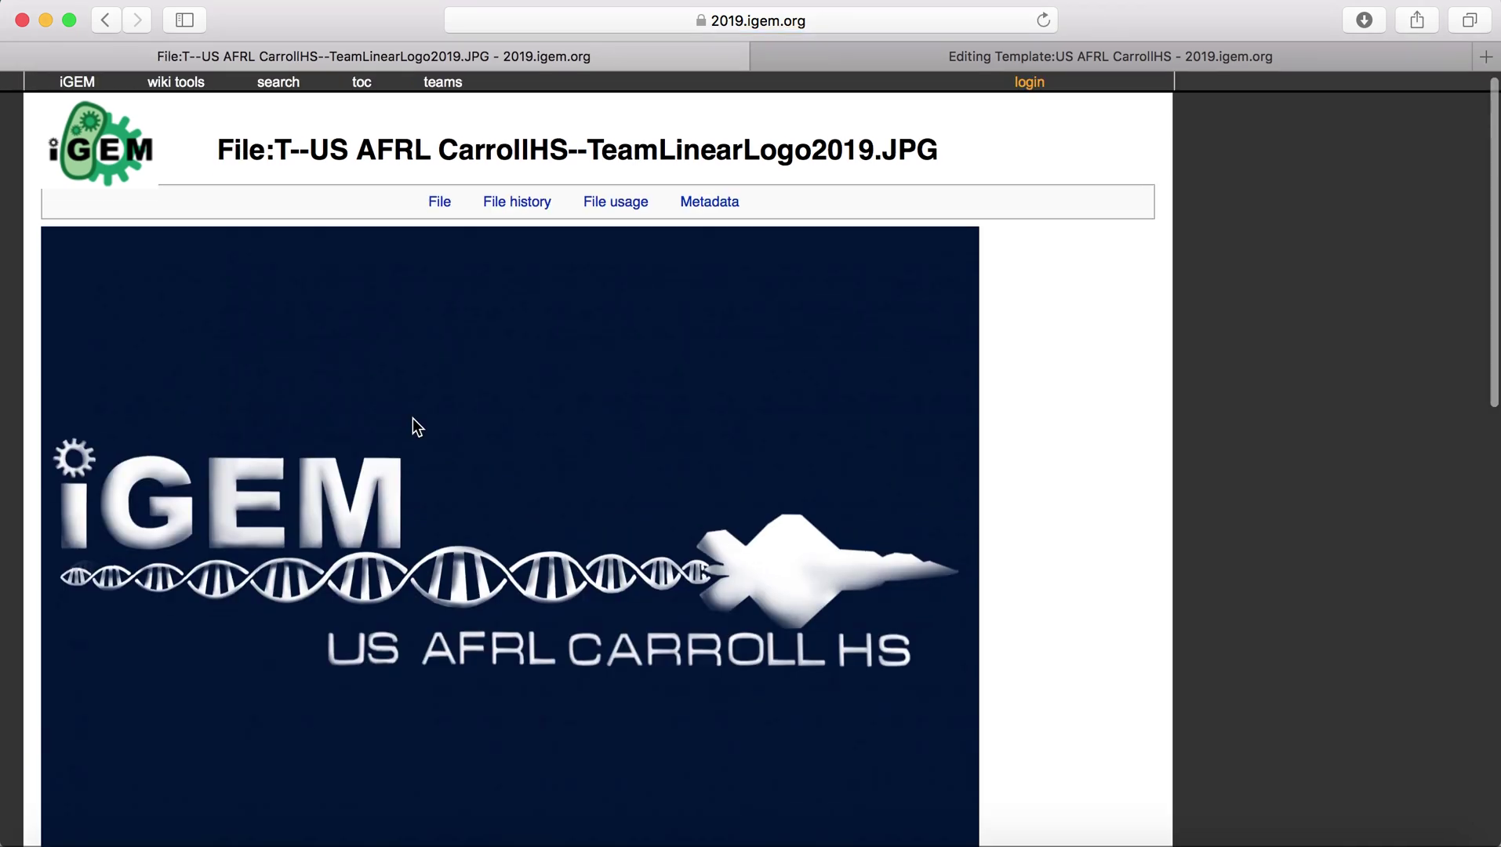
pyautogui.scroll(-3, 412, 417)
pyautogui.scroll(-7, 413, 417)
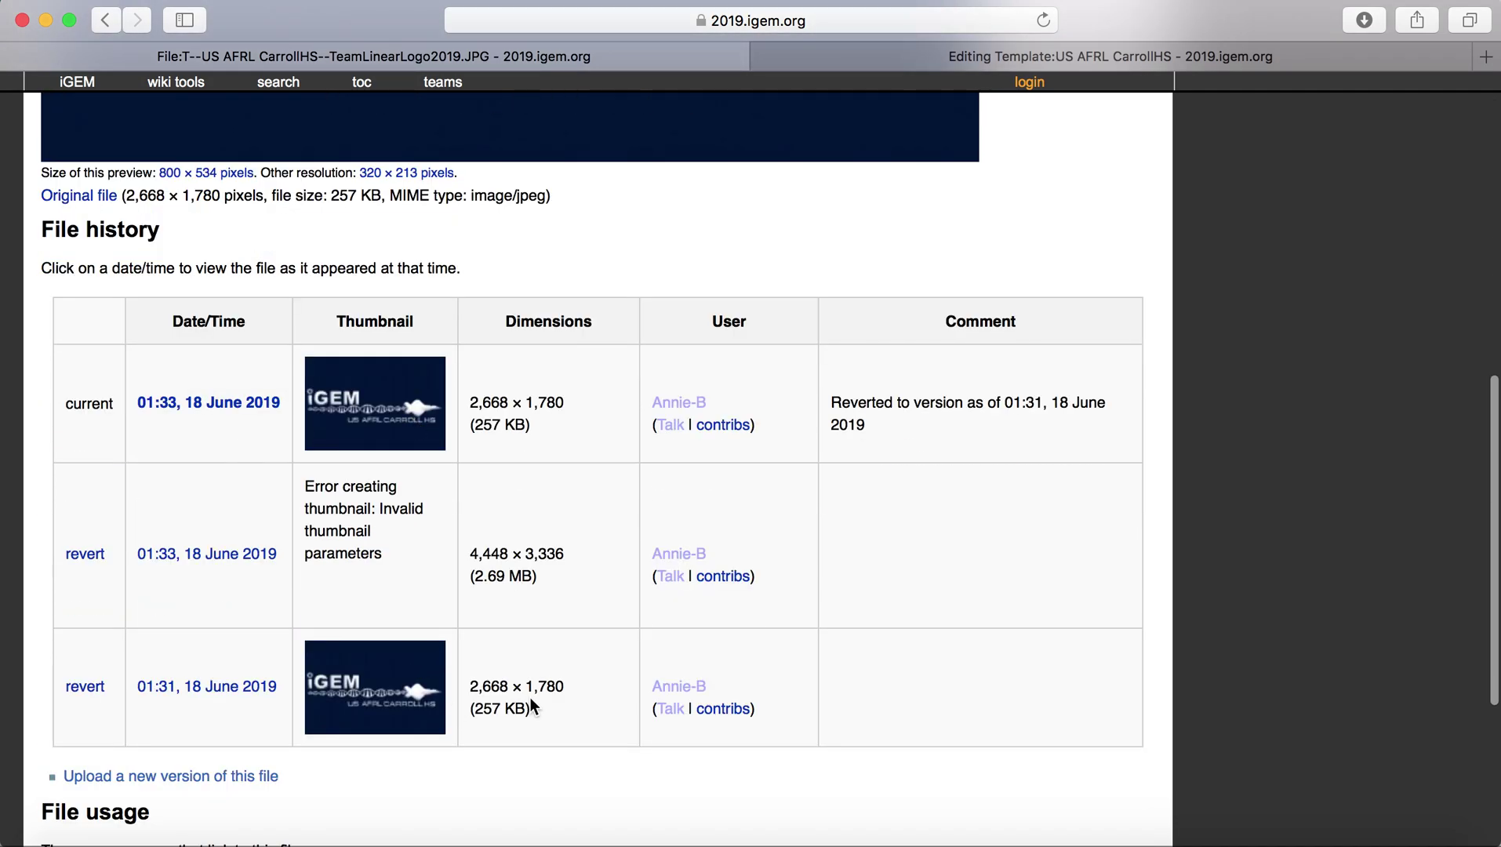
pyautogui.scroll(6, 352, 392)
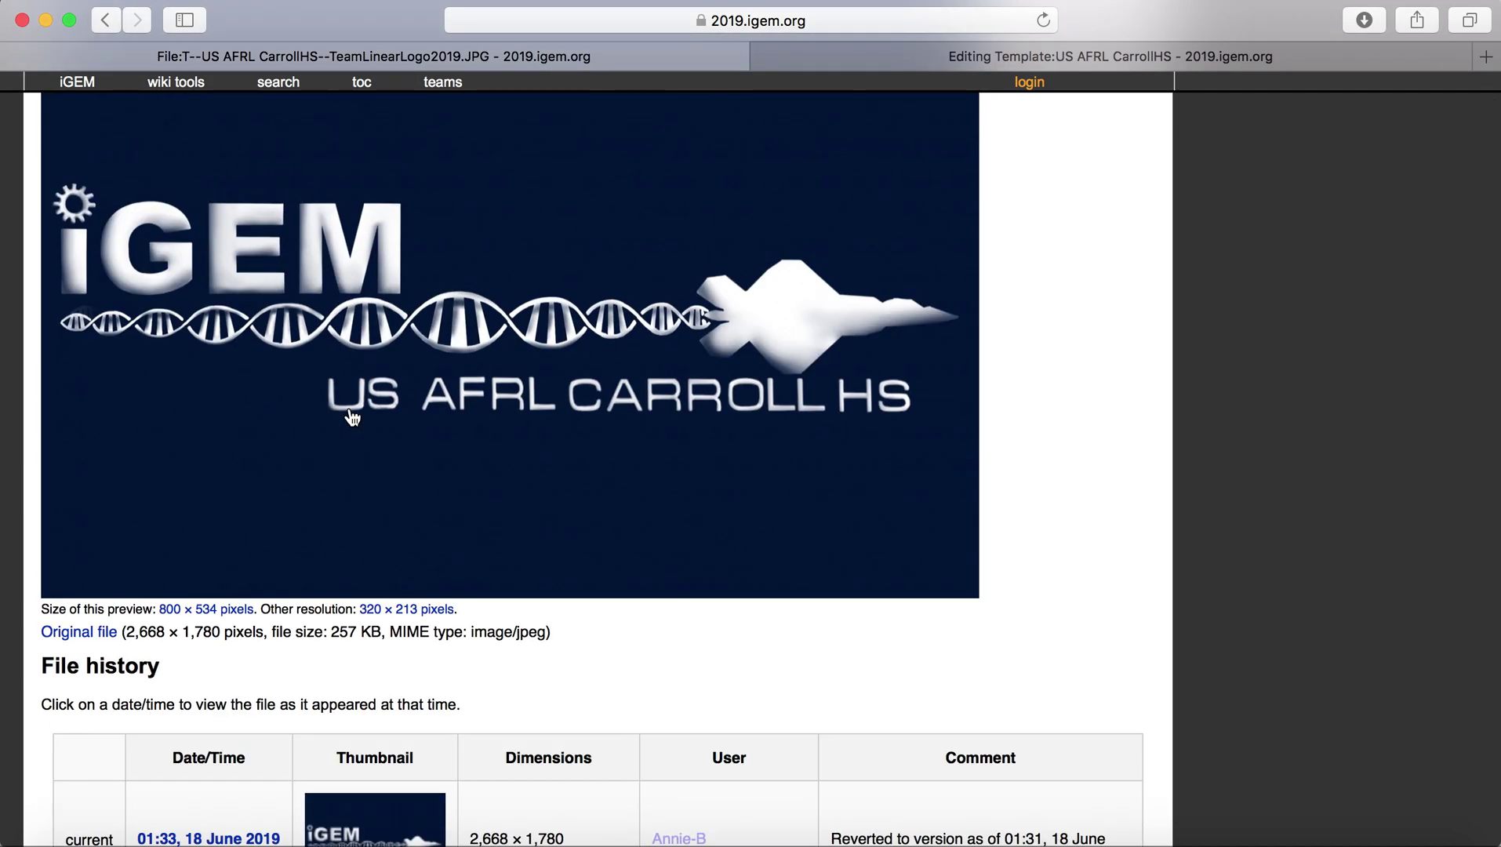
pyautogui.scroll(4, 352, 415)
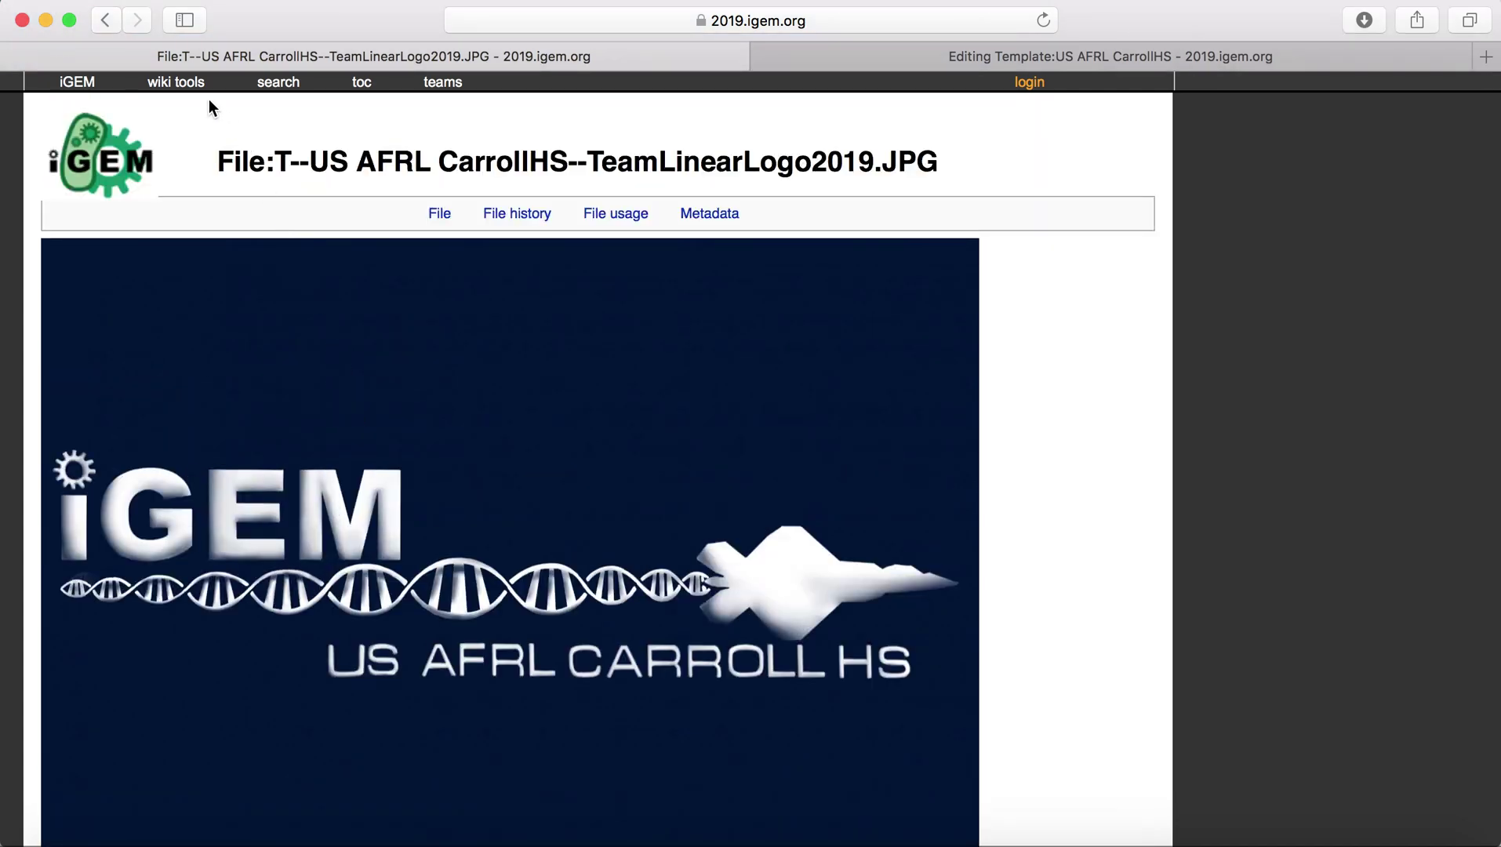
pyautogui.moveTo(182, 84)
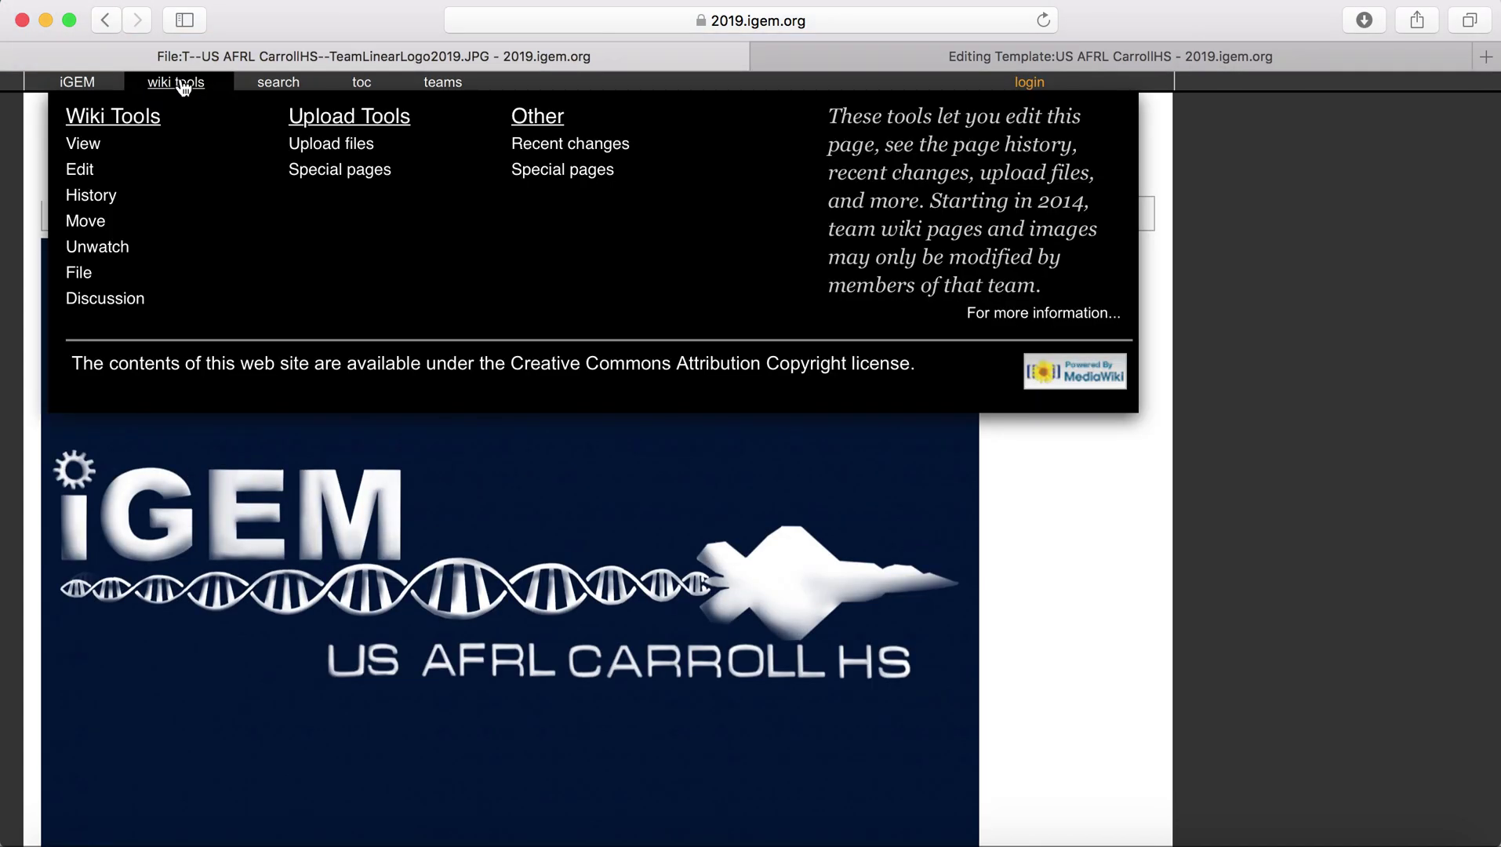